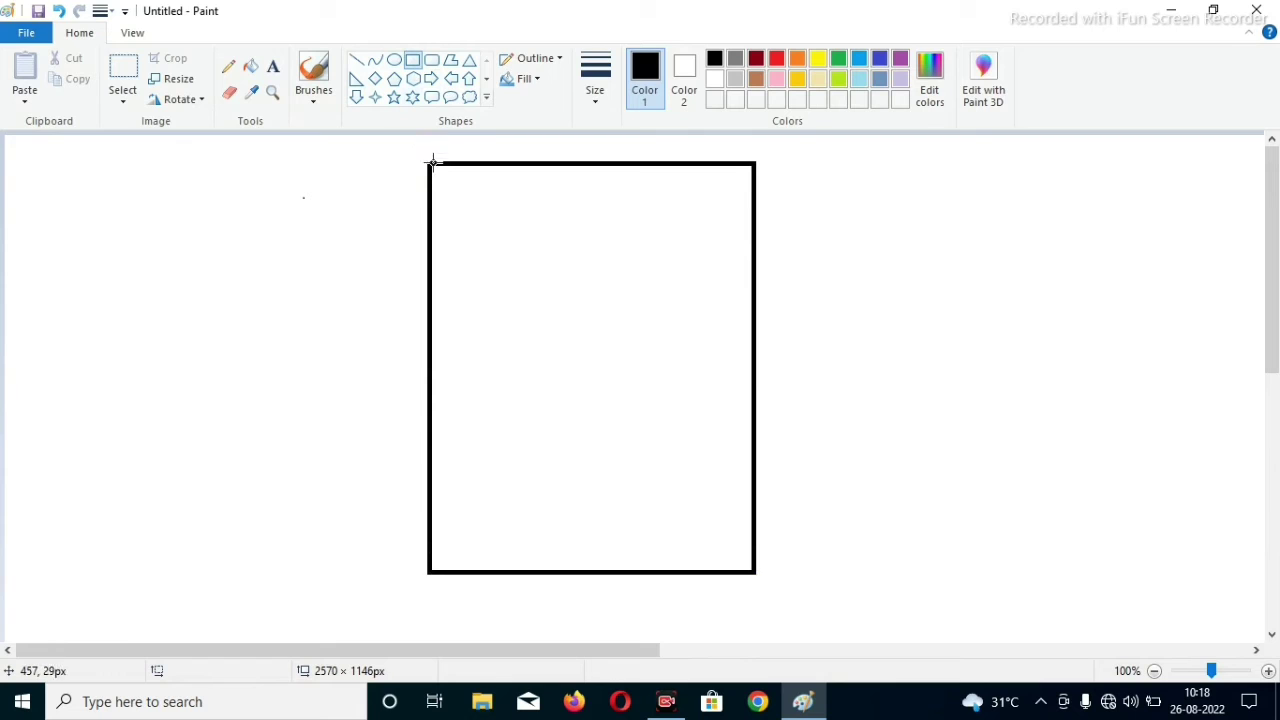
# - Draw a roof band about 347 × 21 px on top of the main building and a thick-framed rectangular door centred at its base
pyautogui.moveTo(430, 160)
pyautogui.mouseDown()
pyautogui.moveTo(434, 145)
pyautogui.moveTo(756, 144)
pyautogui.mouseUp()
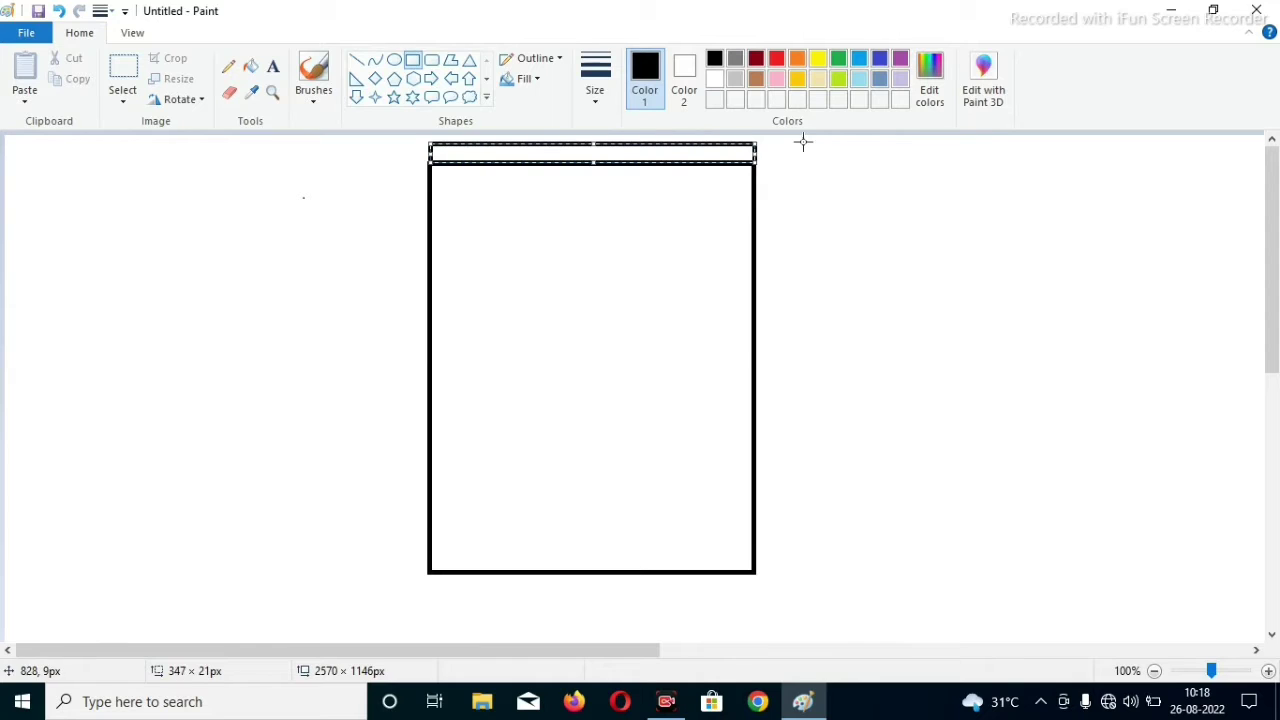
pyautogui.click(613, 221)
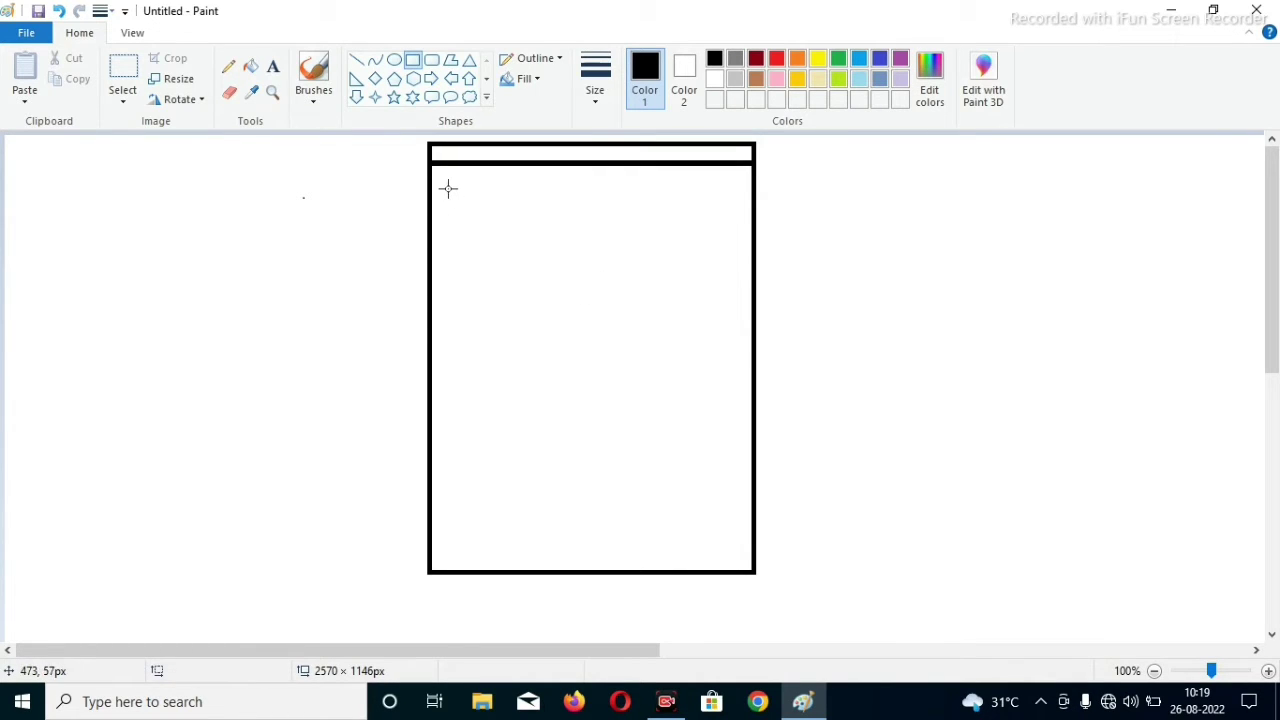
pyautogui.moveTo(536, 570)
pyautogui.mouseDown()
pyautogui.moveTo(549, 503)
pyautogui.moveTo(614, 380)
pyautogui.moveTo(652, 400)
pyautogui.mouseUp()
pyautogui.click(549, 570)
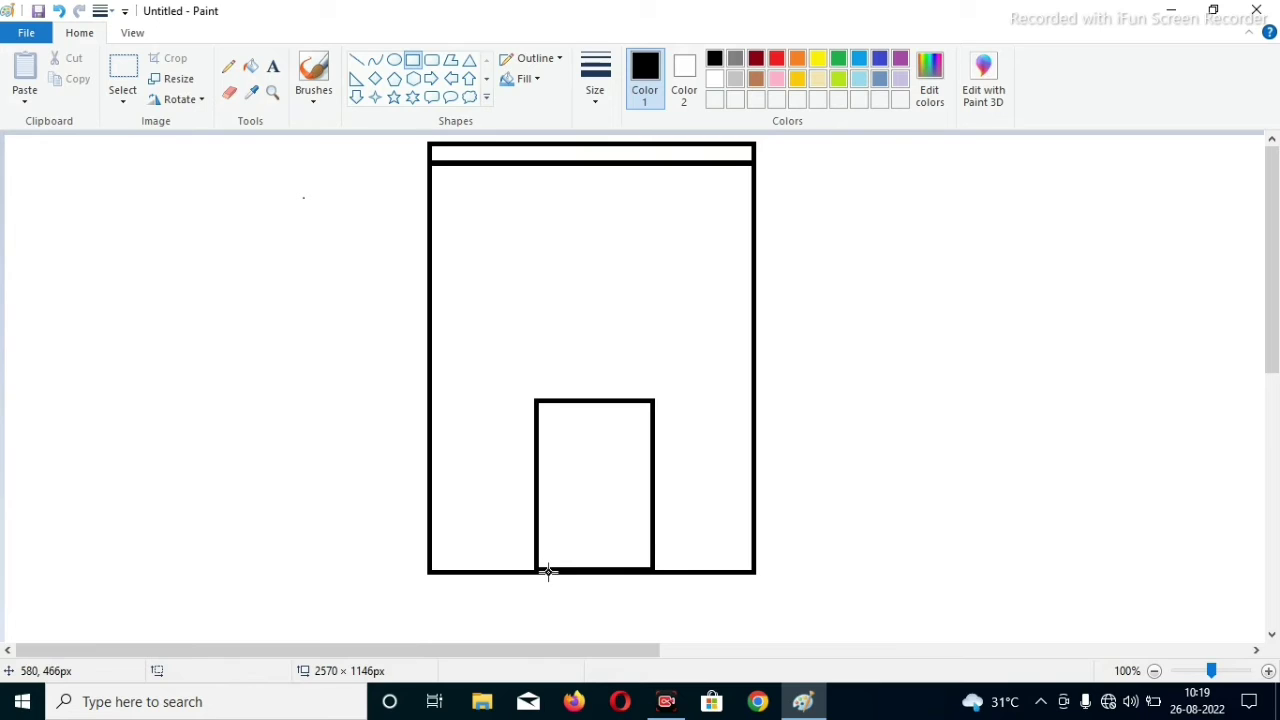
pyautogui.moveTo(545, 570); pyautogui.dragTo(645, 406)
pyautogui.click(617, 383)
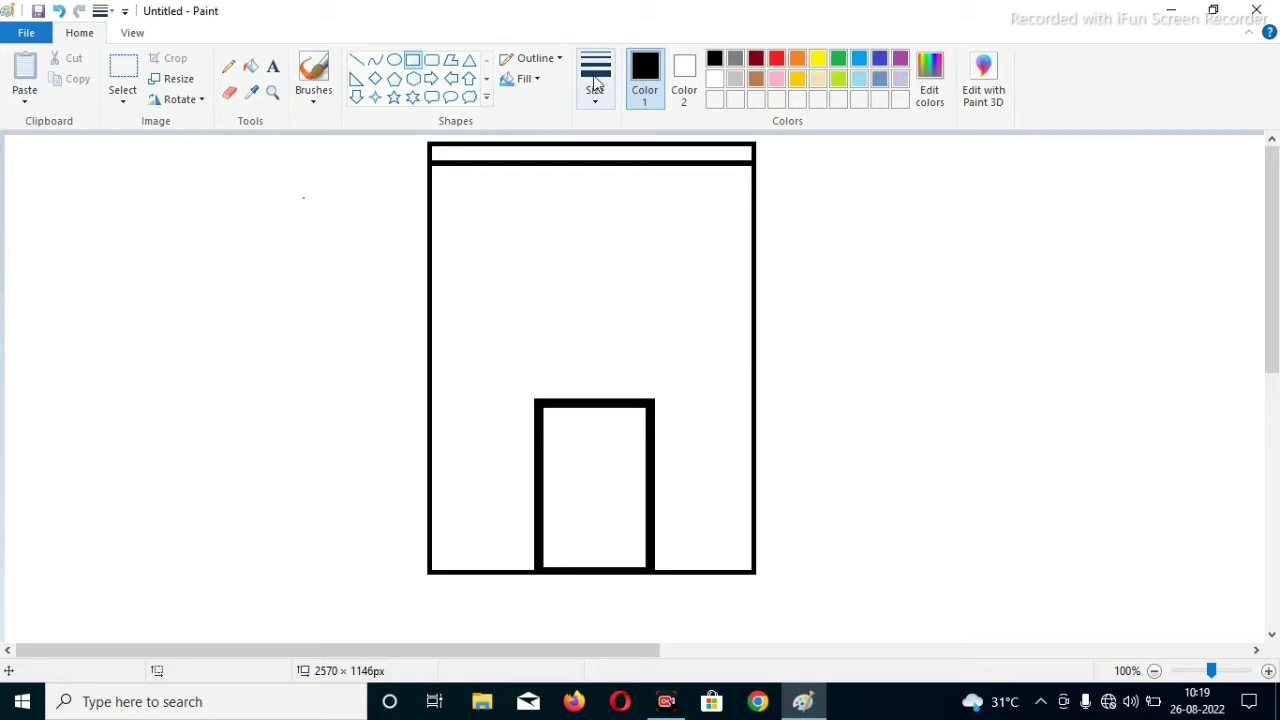
# - Draw a signboard rectangle about 218 × 42 px centred on the main building just below the roof band
pyautogui.moveTo(493, 186); pyautogui.dragTo(698, 226)
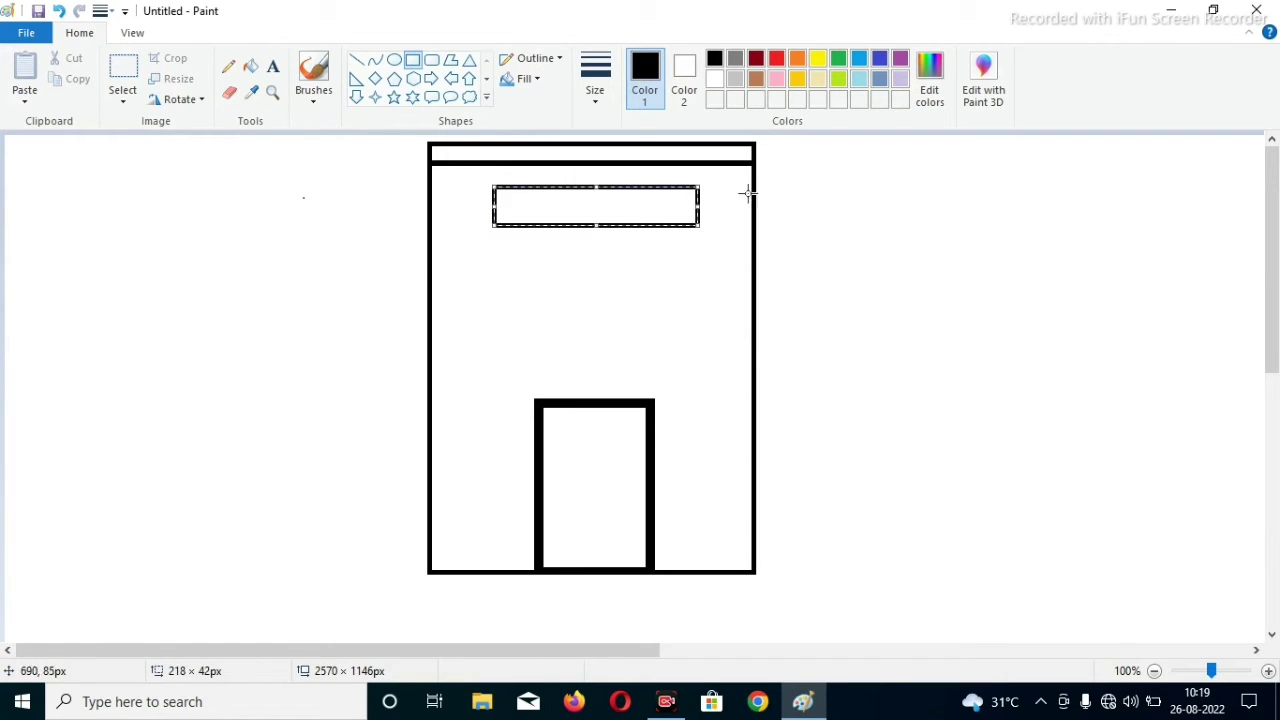
pyautogui.click(748, 192)
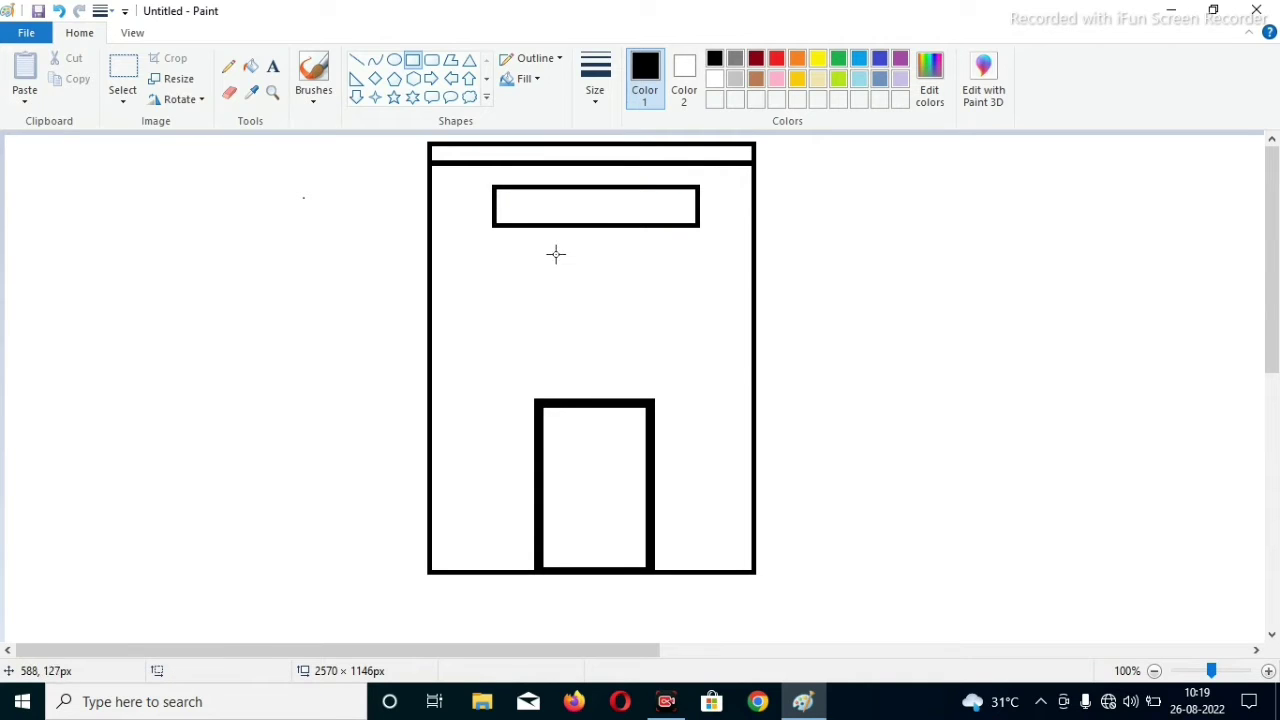
pyautogui.moveTo(547, 274); pyautogui.dragTo(632, 336)
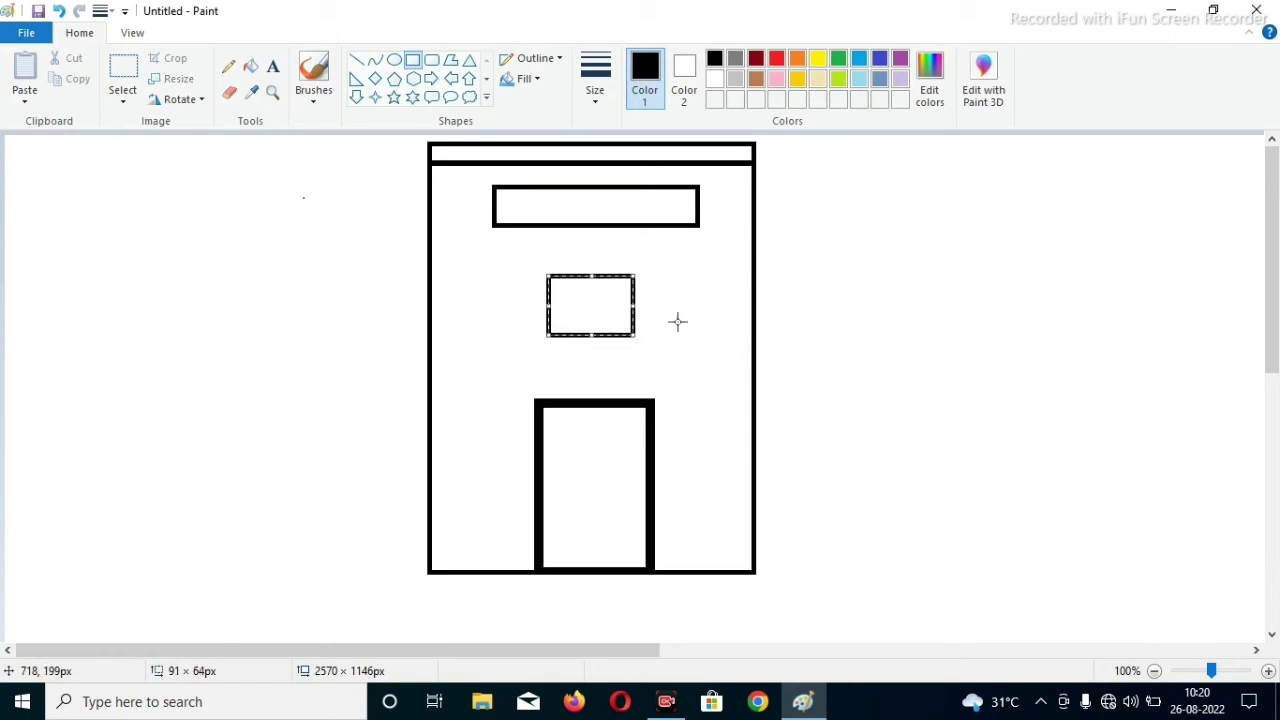
pyautogui.click(678, 321)
pyautogui.hotkey('ctrl', 'z')
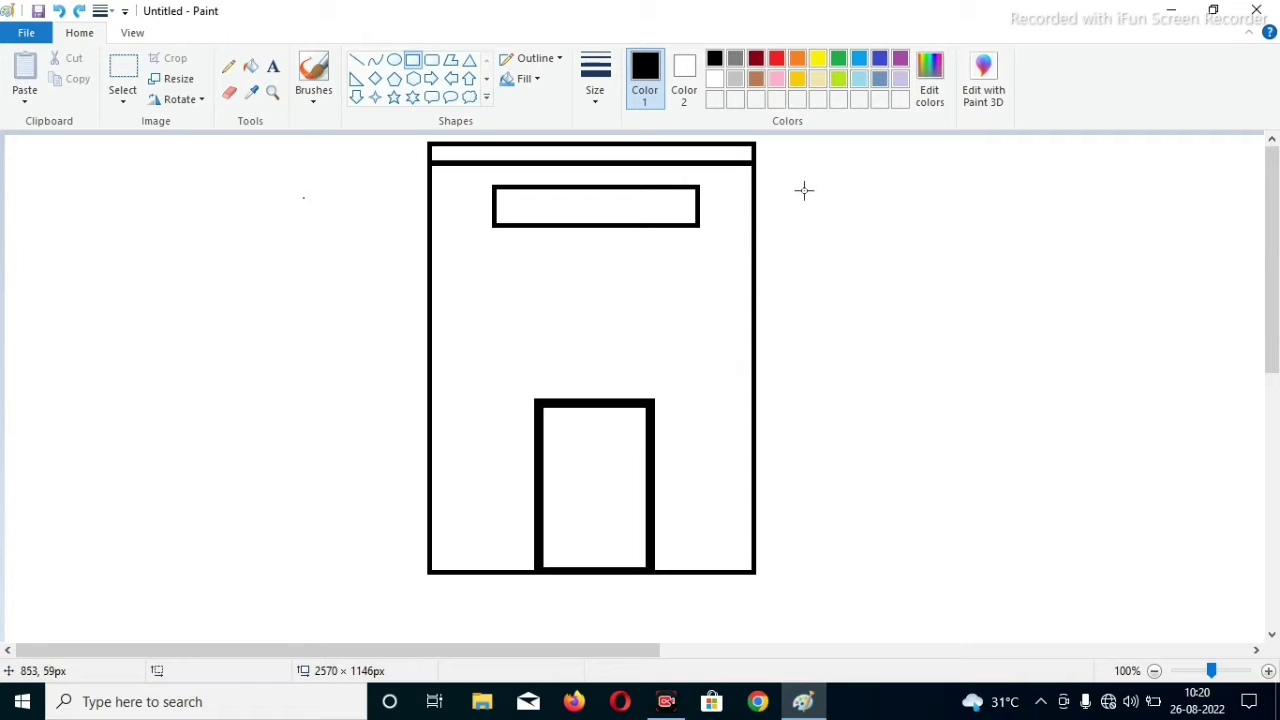
# - Draw a lower rectangular wing against each side of the main building, with bases aligned to the building's base
pyautogui.moveTo(755, 291); pyautogui.dragTo(958, 568)
pyautogui.click(1062, 465)
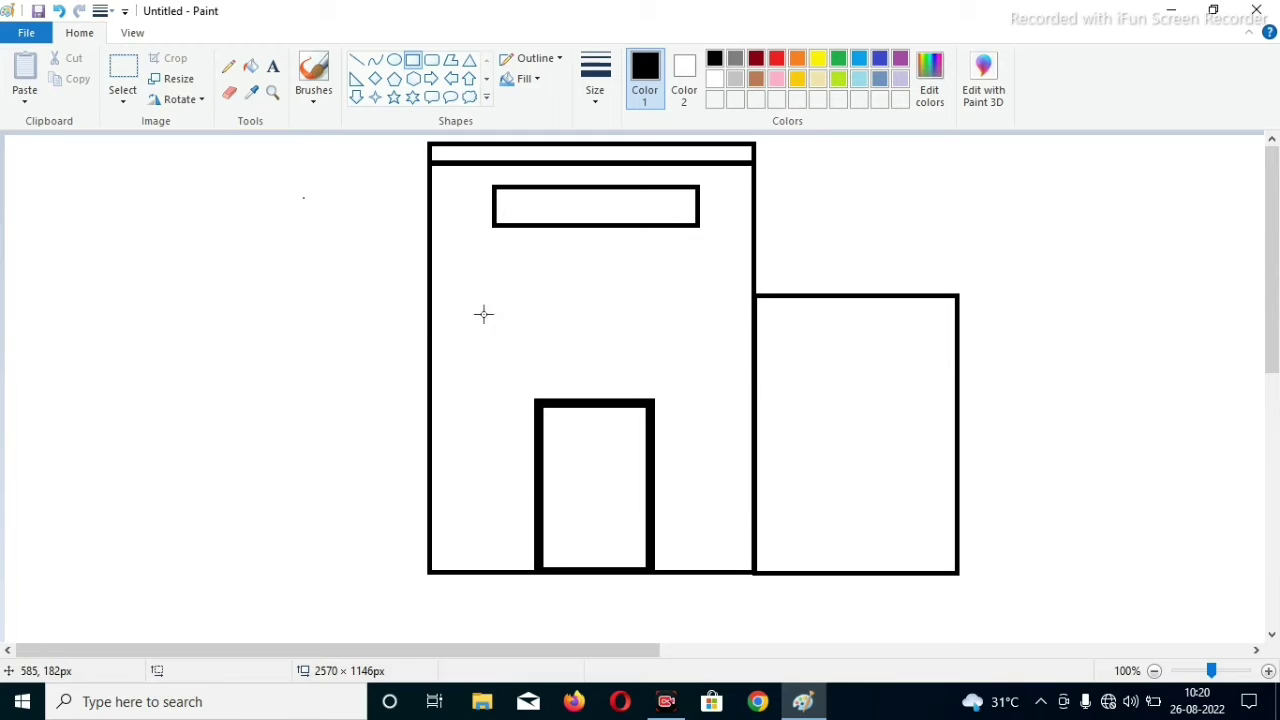
pyautogui.moveTo(429, 313); pyautogui.dragTo(252, 569)
pyautogui.click(143, 463)
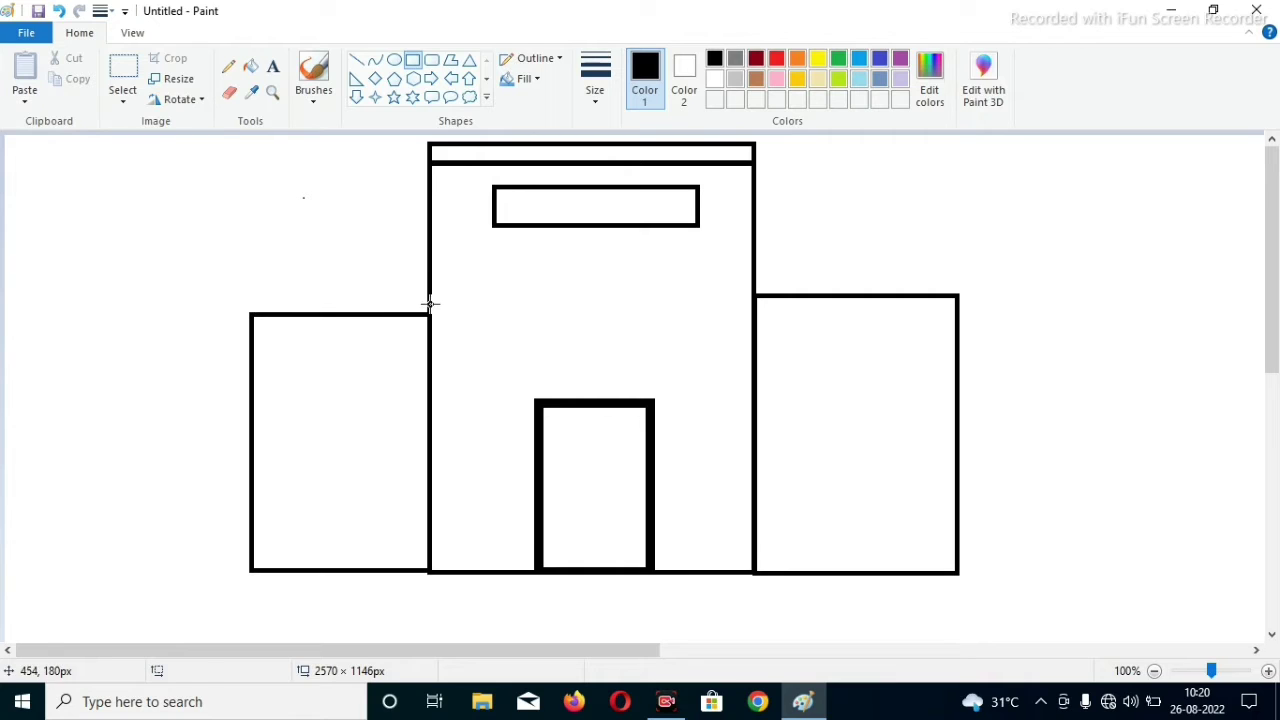
pyautogui.moveTo(432, 305); pyautogui.dragTo(236, 318)
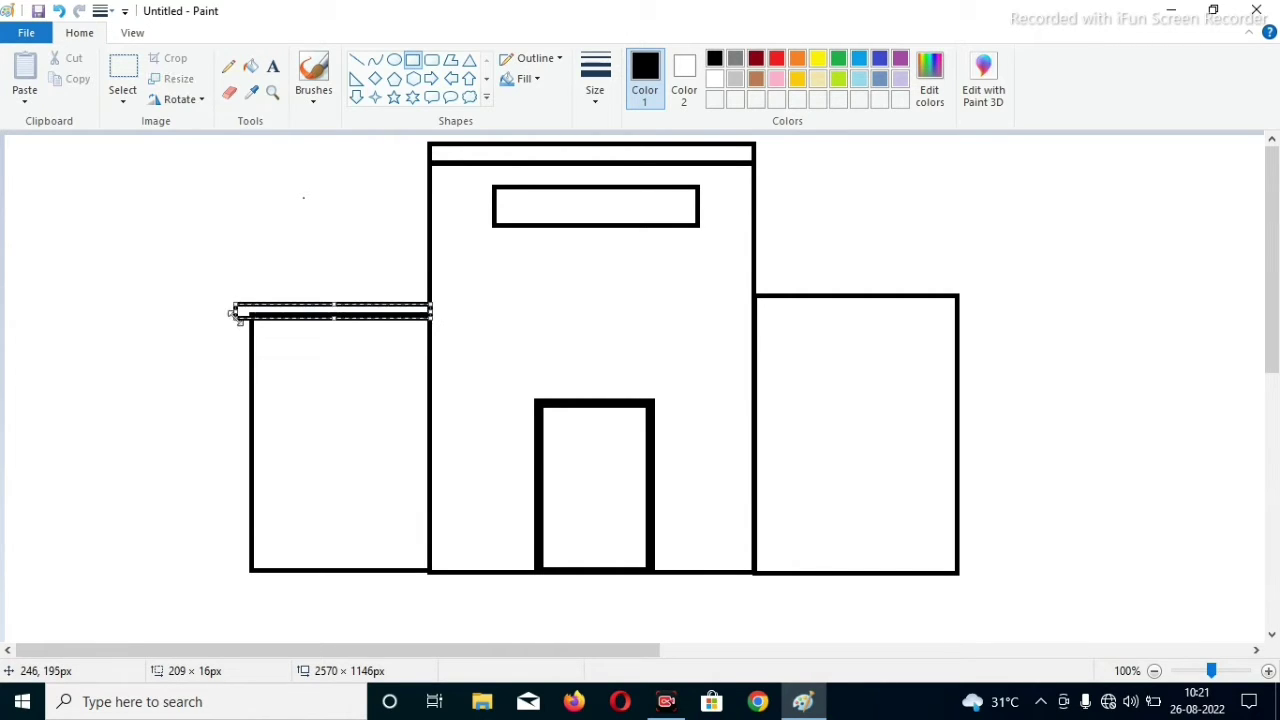
pyautogui.press('Left')
pyautogui.press('Left')
pyautogui.press('Left')
pyautogui.press('Left')
pyautogui.click(259, 221)
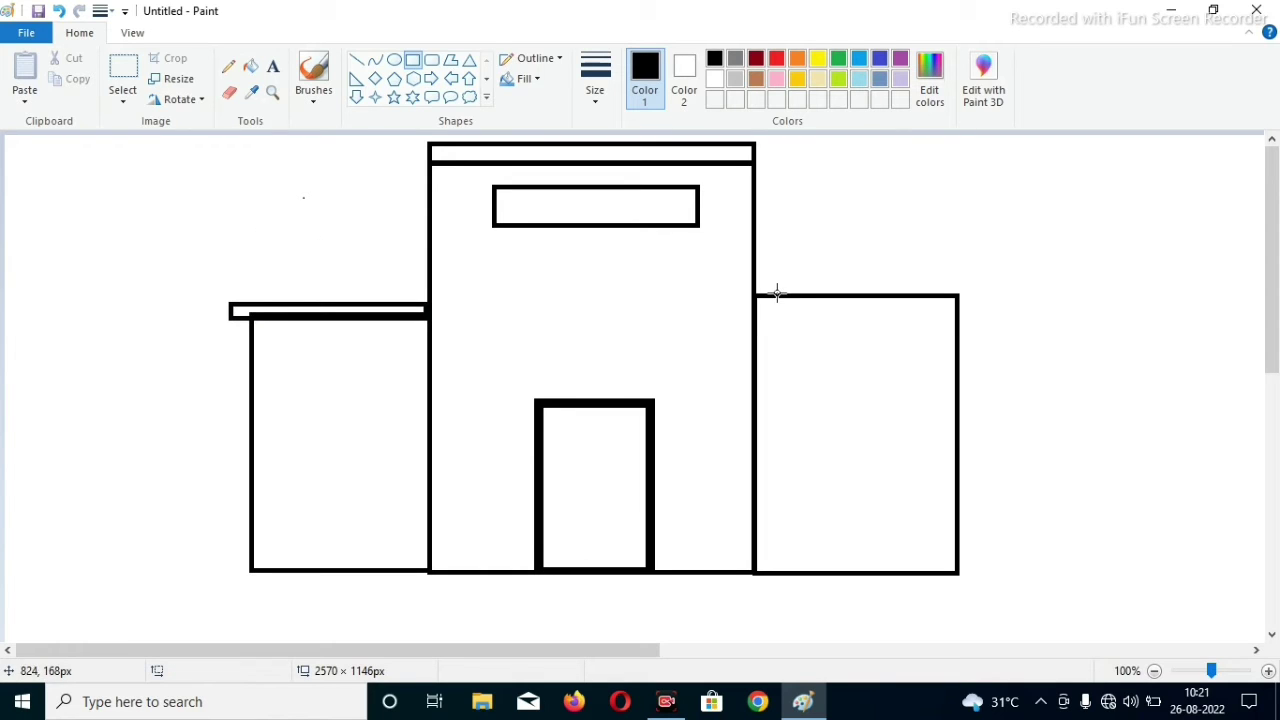
pyautogui.hotkey('ctrl', 'z')
# - Add a thin rectangular roof slab on top of each side wing, overhanging slightly at the outer edge
pyautogui.moveTo(428, 313); pyautogui.dragTo(238, 302)
pyautogui.click(220, 271)
pyautogui.moveTo(751, 296); pyautogui.dragTo(970, 282)
pyautogui.click(981, 263)
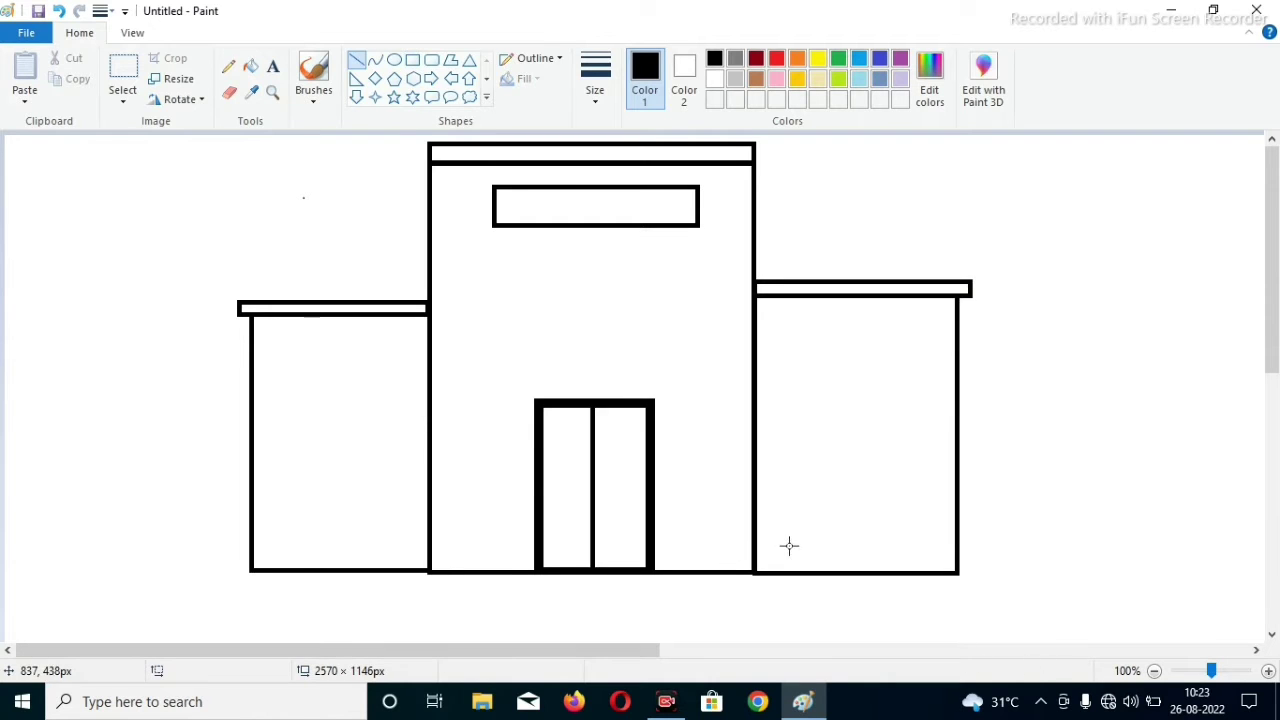
# - Undo the door's centre line, redraw it as a vertical line about 183 px long, and erase the end overshooting the door's base
pyautogui.hotkey('ctrl', 'z')
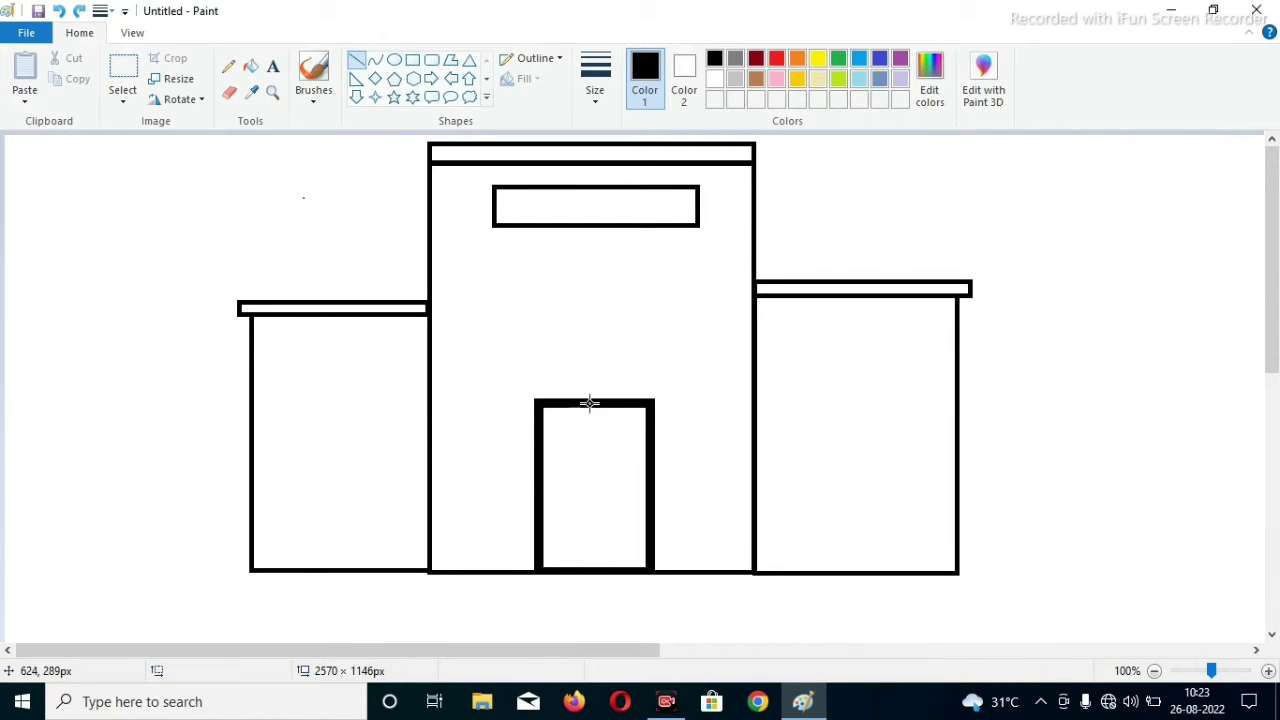
pyautogui.moveTo(589, 403); pyautogui.dragTo(589, 573)
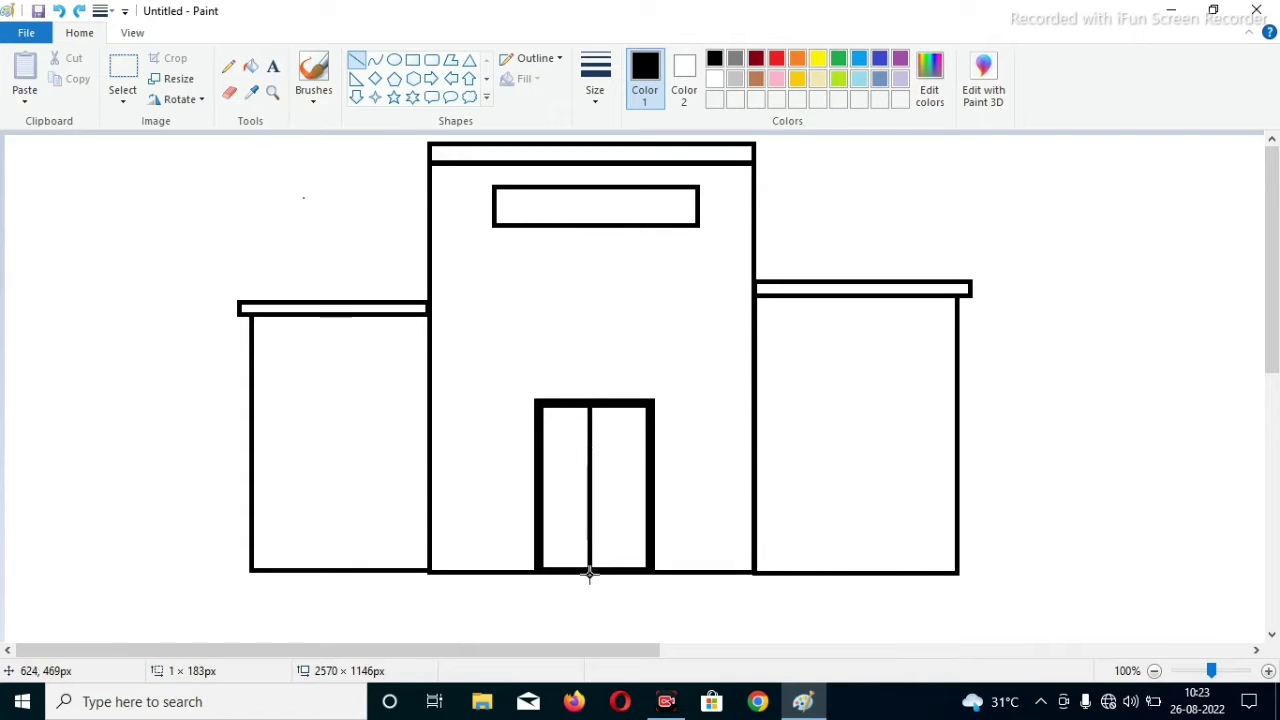
pyautogui.click(229, 92)
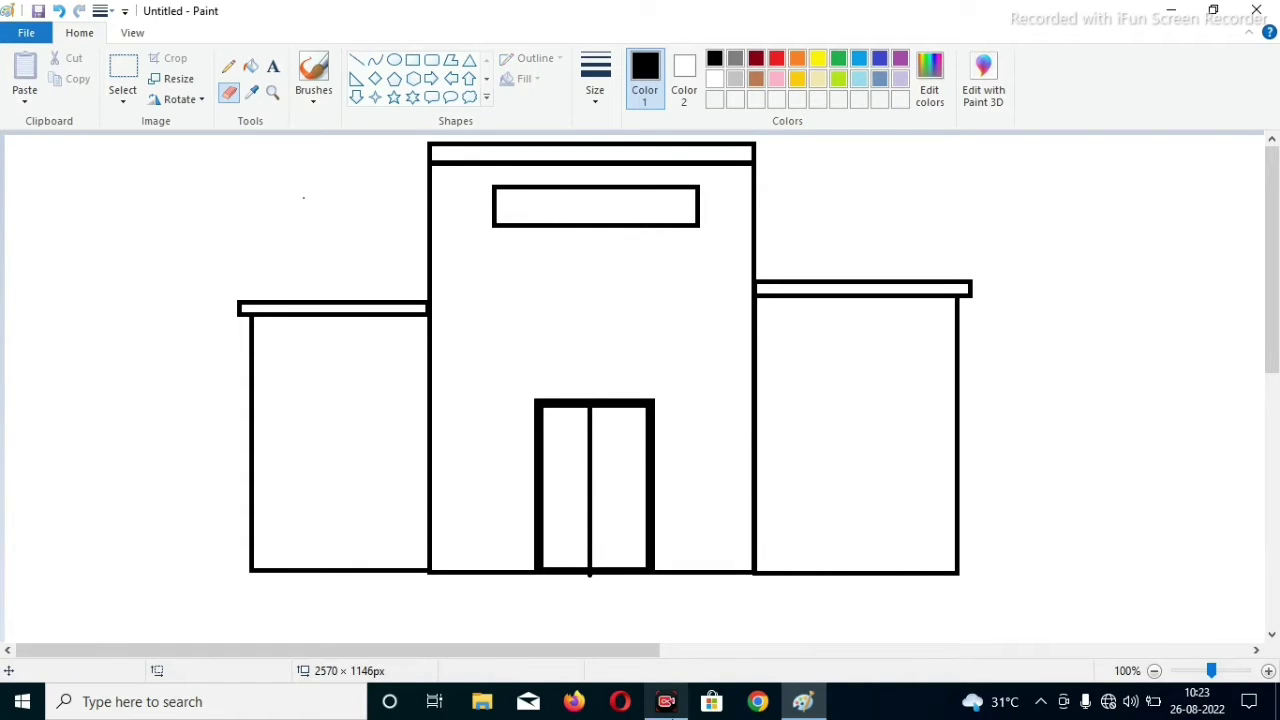
# - Draw two tall rectangles side by side on the right wing, stretching the first upward and making the second about 63 × 207 px
pyautogui.click(412, 60)
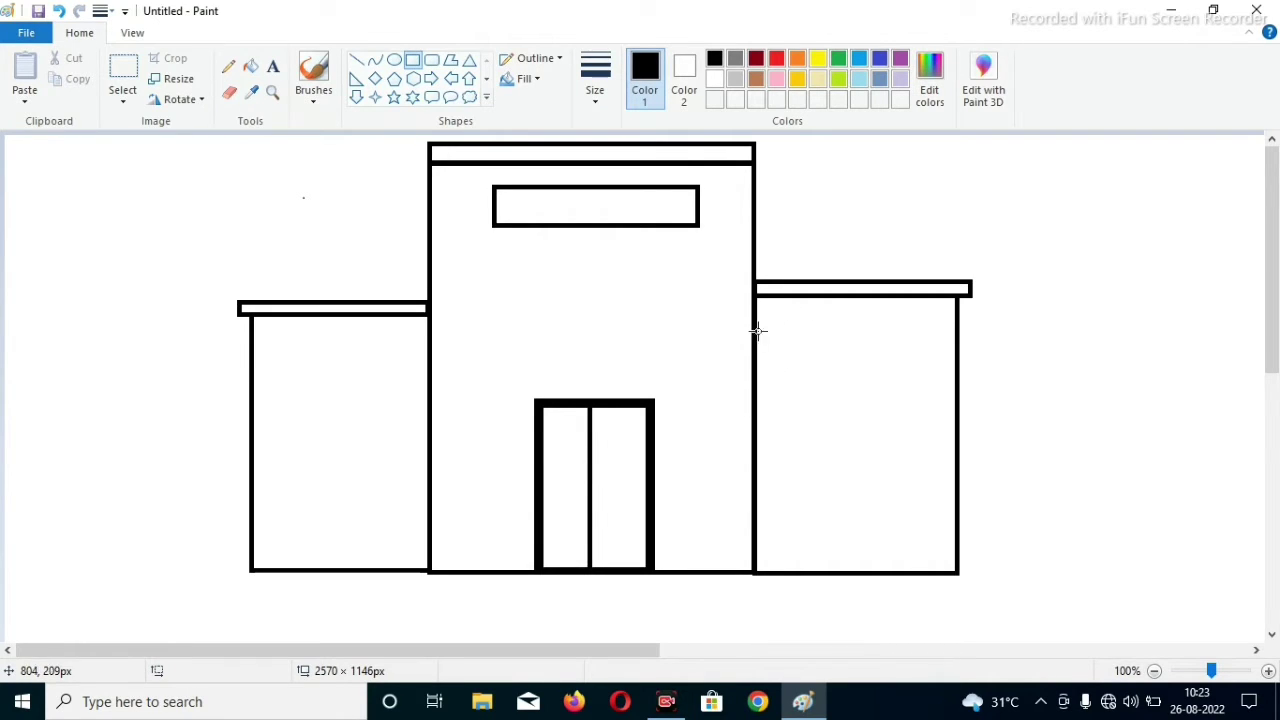
pyautogui.moveTo(768, 333)
pyautogui.mouseDown()
pyautogui.moveTo(791, 409)
pyautogui.moveTo(843, 491)
pyautogui.moveTo(845, 555)
pyautogui.moveTo(831, 517)
pyautogui.mouseUp()
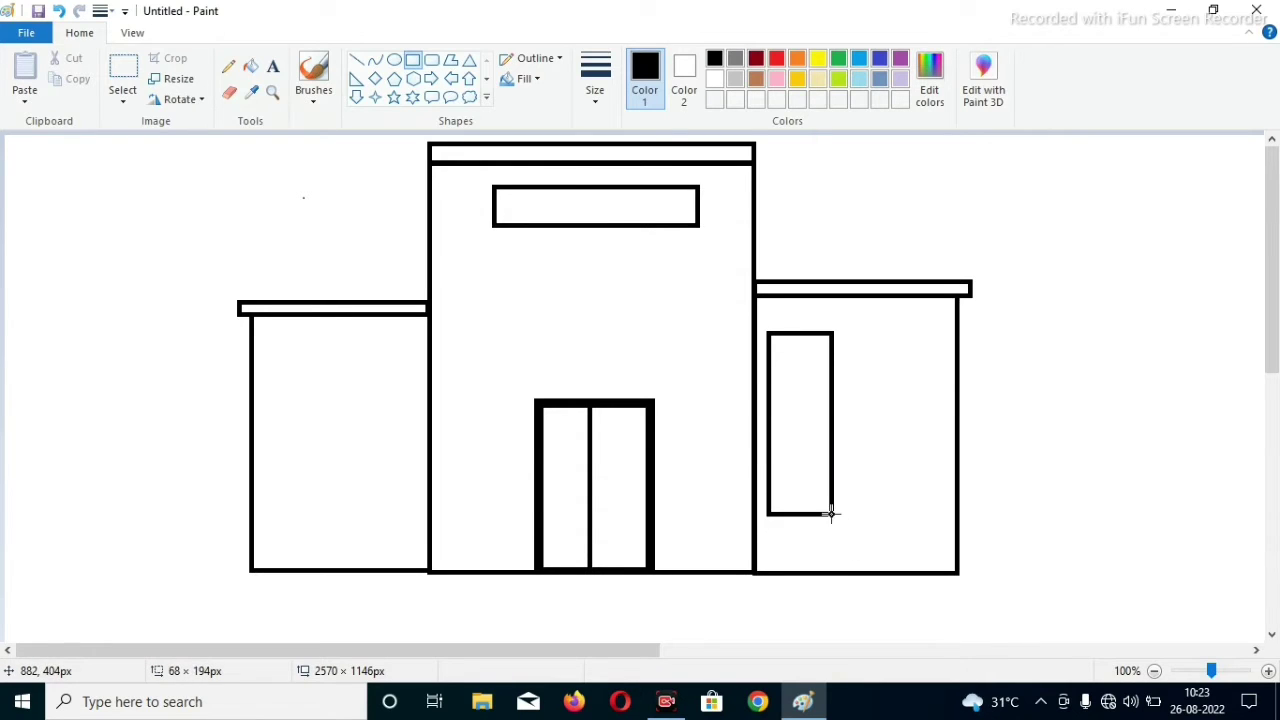
pyautogui.moveTo(817, 471); pyautogui.dragTo(825, 478)
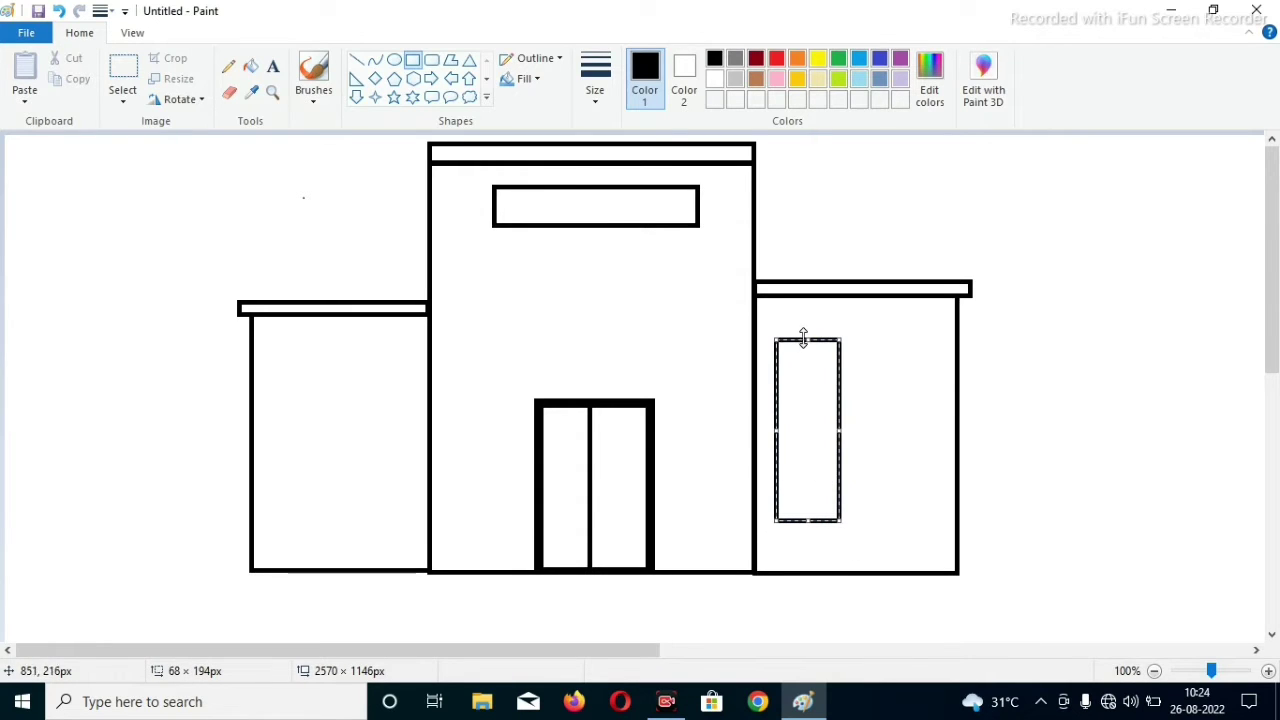
pyautogui.moveTo(803, 338); pyautogui.dragTo(801, 320)
pyautogui.click(901, 319)
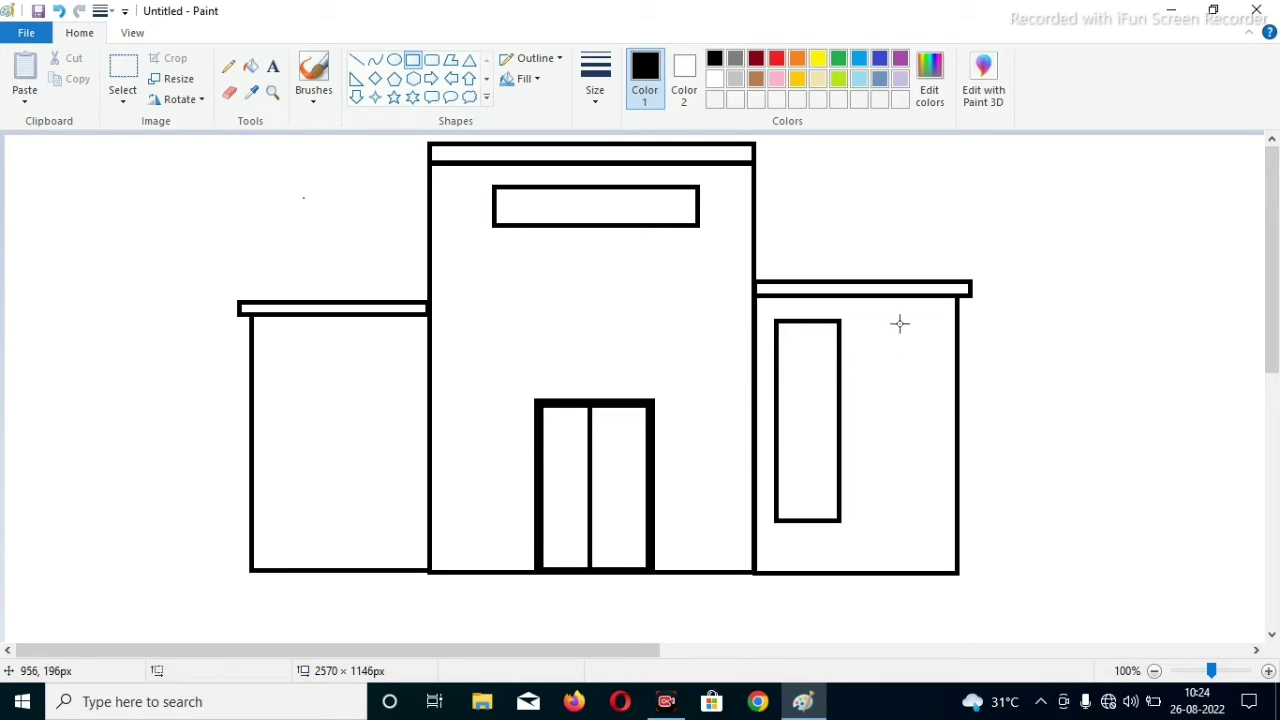
pyautogui.moveTo(912, 369); pyautogui.dragTo(911, 470)
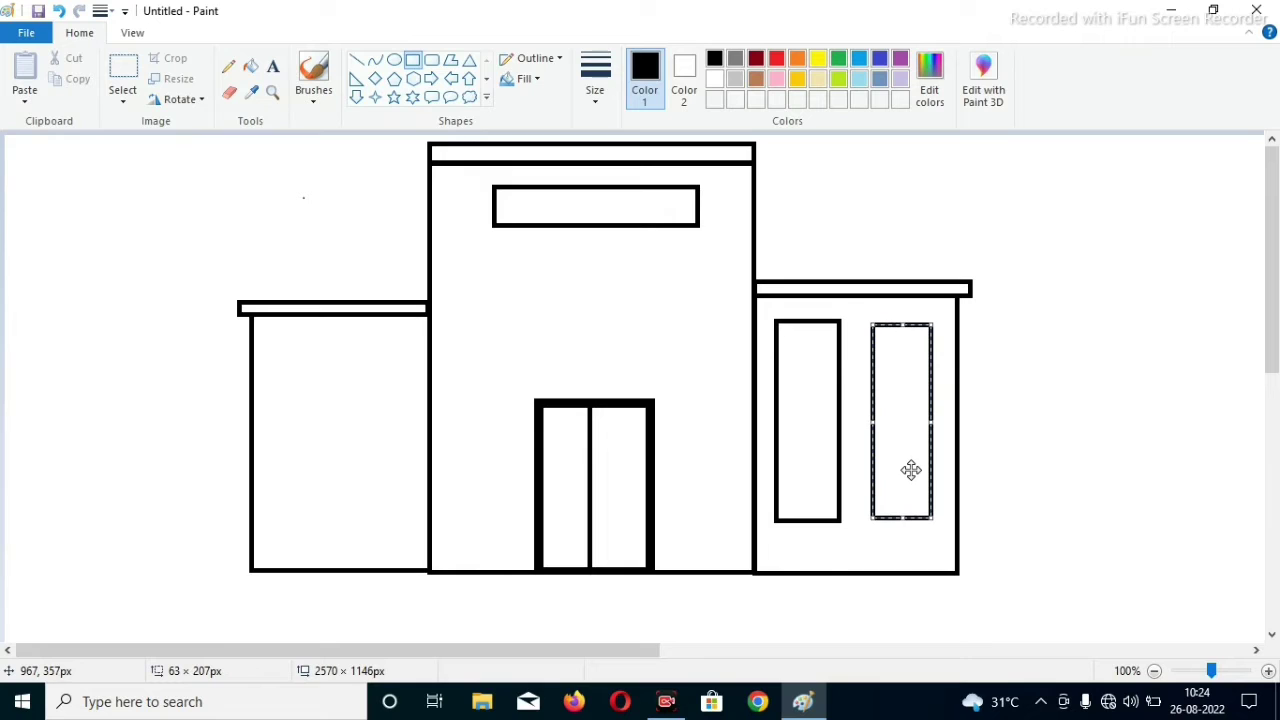
pyautogui.click(891, 568)
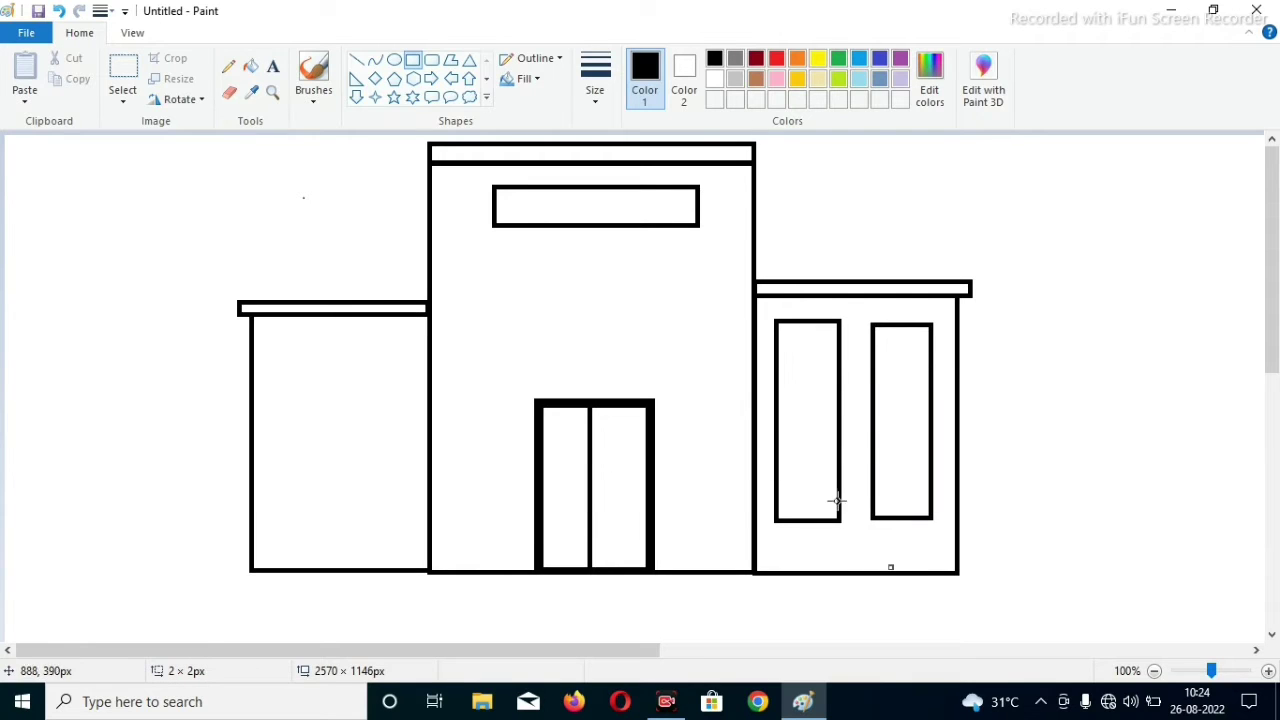
# - Draw two horizontal lines about 160 px long across both tall rectangles, one in the upper part and one in the lower part
pyautogui.click(356, 60)
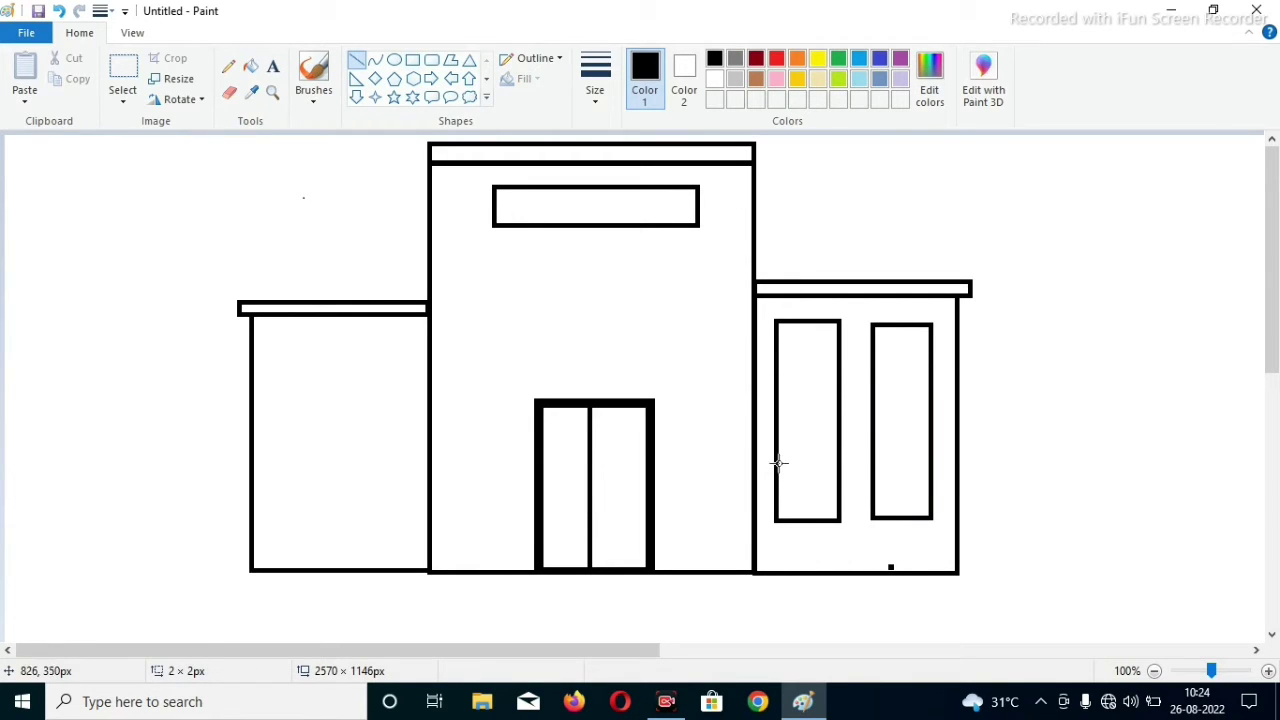
pyautogui.moveTo(779, 462); pyautogui.dragTo(930, 463)
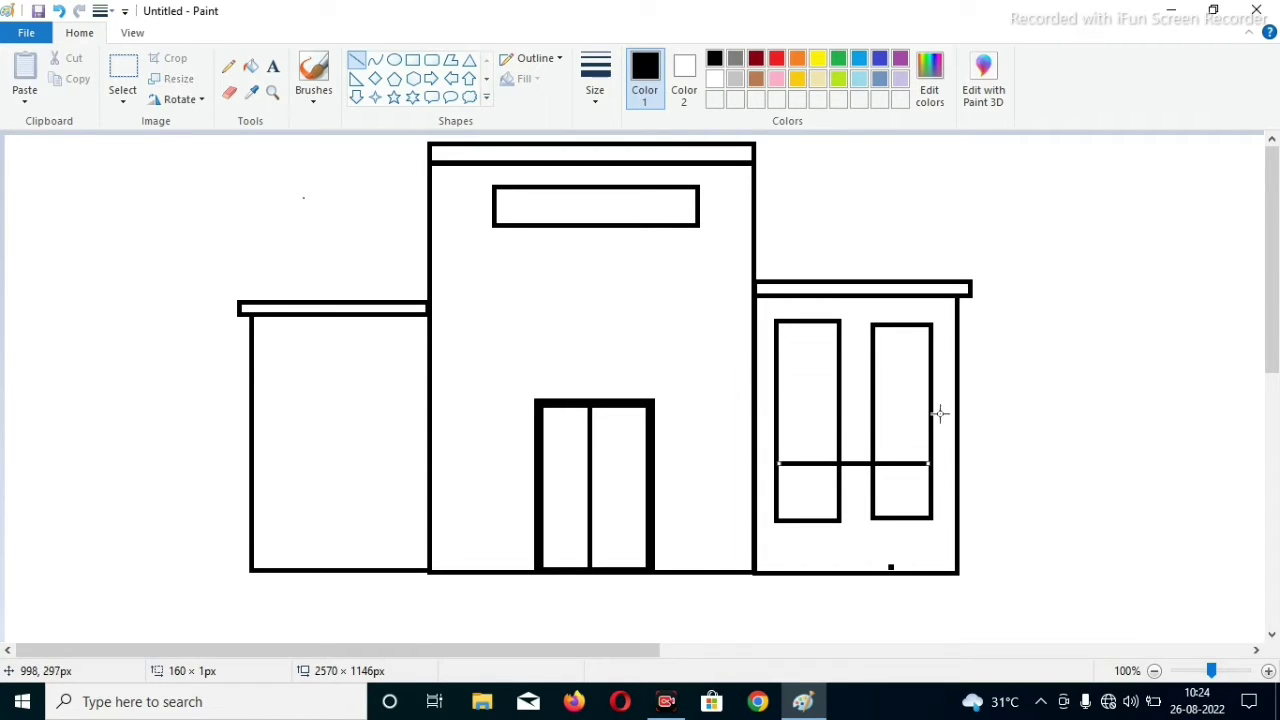
pyautogui.moveTo(777, 374); pyautogui.dragTo(930, 374)
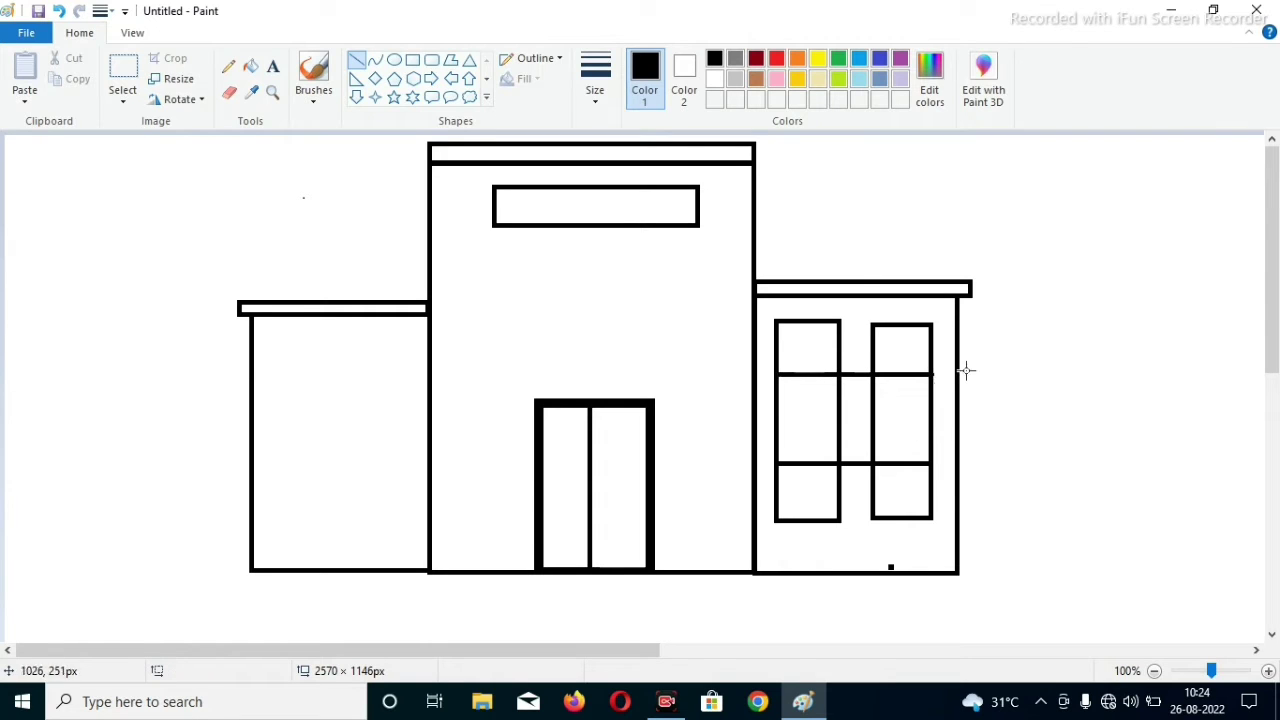
# - Erase the stray dot and the middle sections and connecting lines of the tall rectangles, leaving four separate windows on the right wing
pyautogui.click(228, 96)
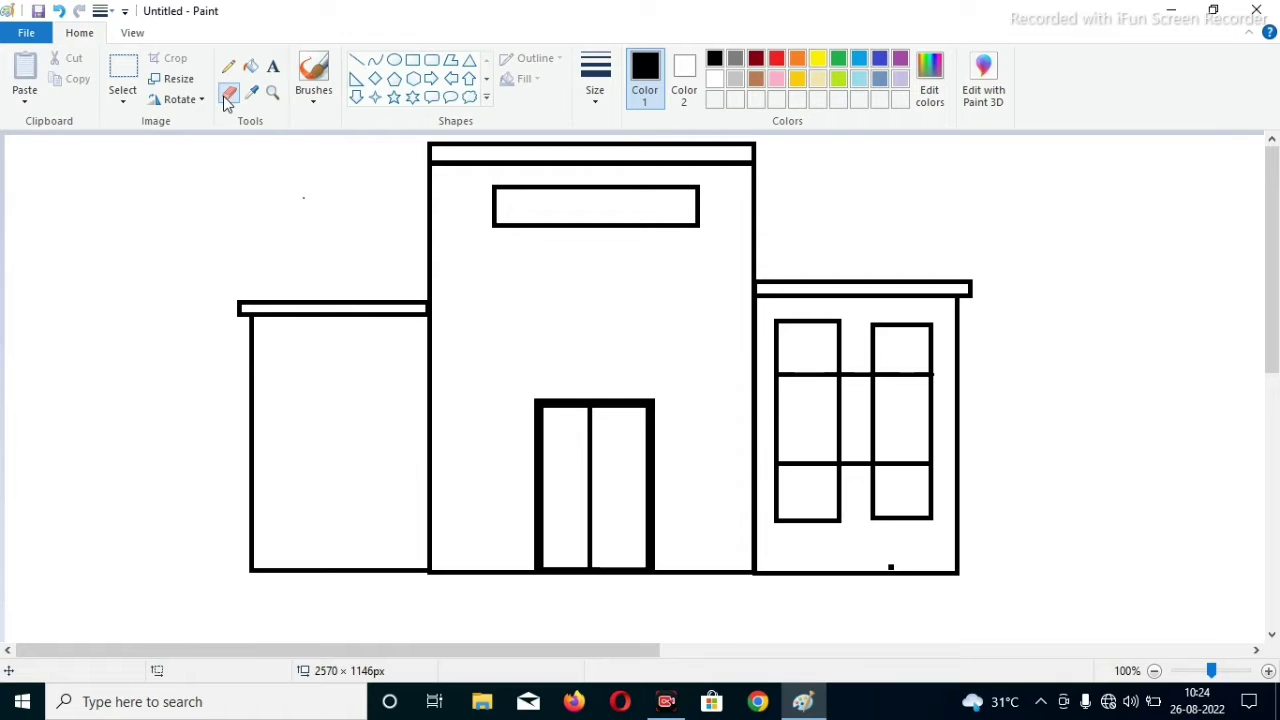
pyautogui.click(894, 564)
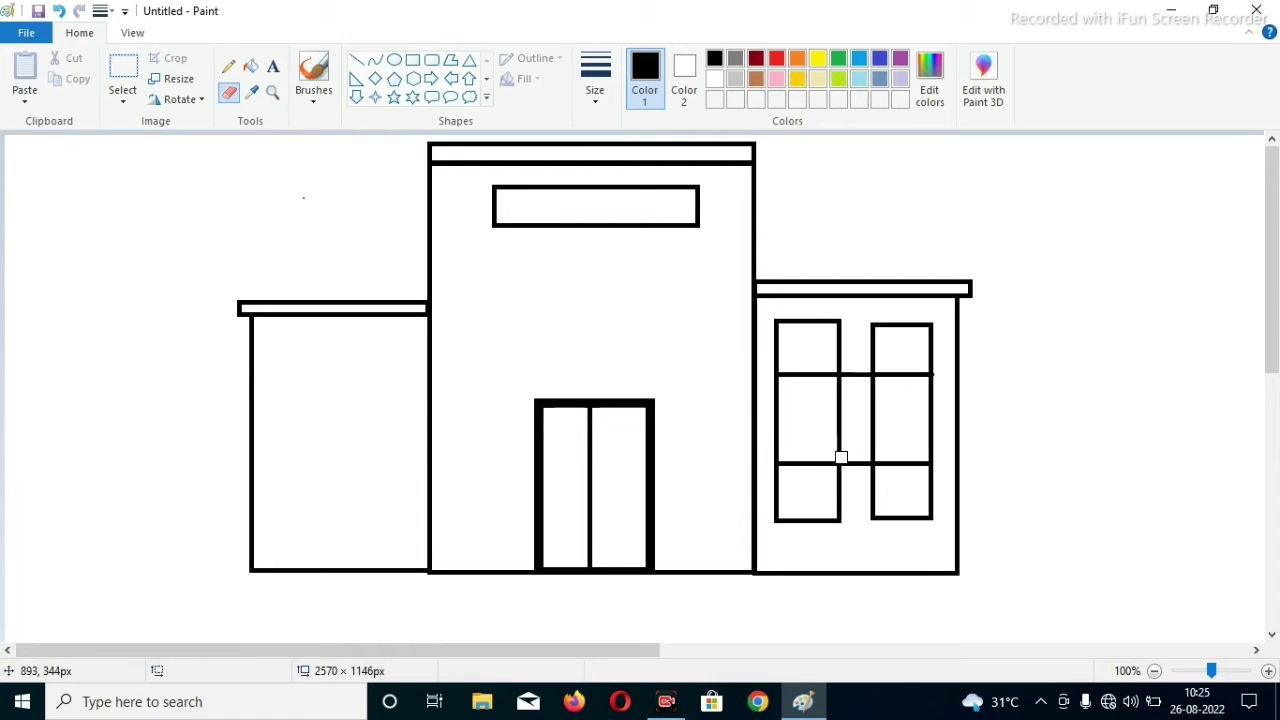
pyautogui.moveTo(841, 457)
pyautogui.mouseDown()
pyautogui.moveTo(863, 462)
pyautogui.moveTo(845, 457)
pyautogui.mouseUp()
pyautogui.moveTo(841, 457); pyautogui.dragTo(838, 430)
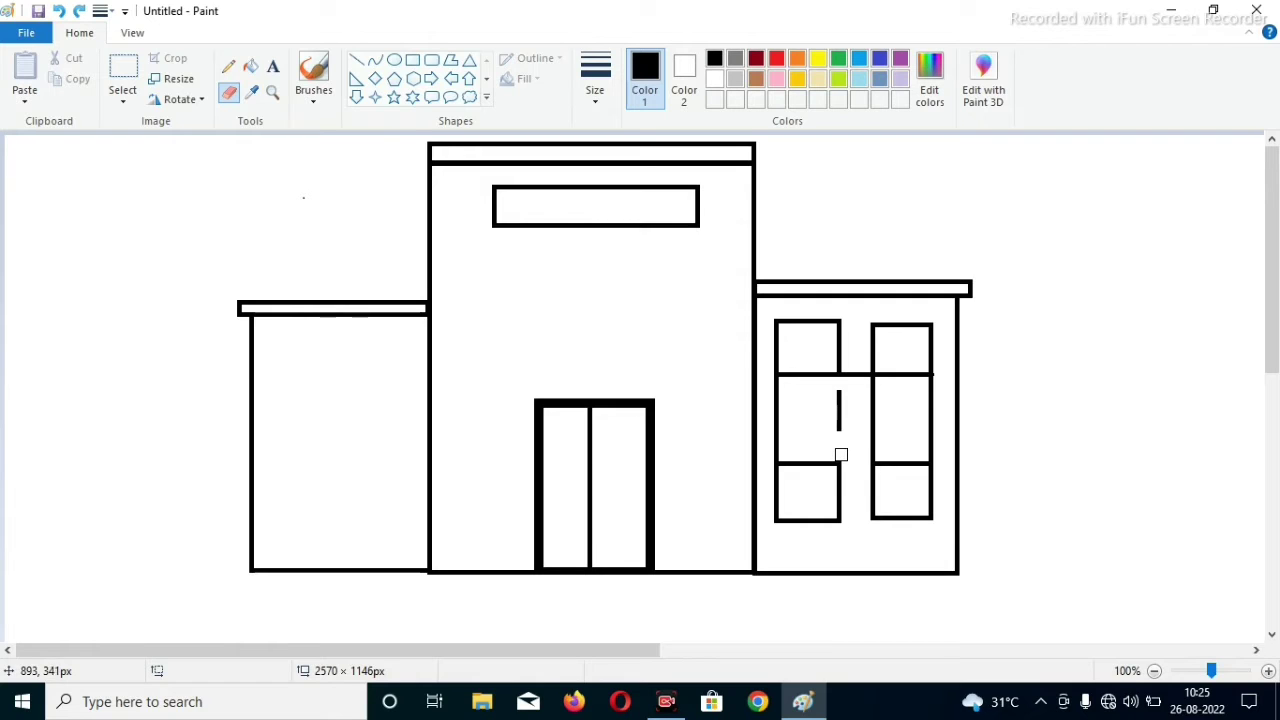
pyautogui.moveTo(839, 389); pyautogui.dragTo(837, 434)
pyautogui.moveTo(776, 383)
pyautogui.mouseDown()
pyautogui.moveTo(775, 422)
pyautogui.moveTo(775, 389)
pyautogui.mouseUp()
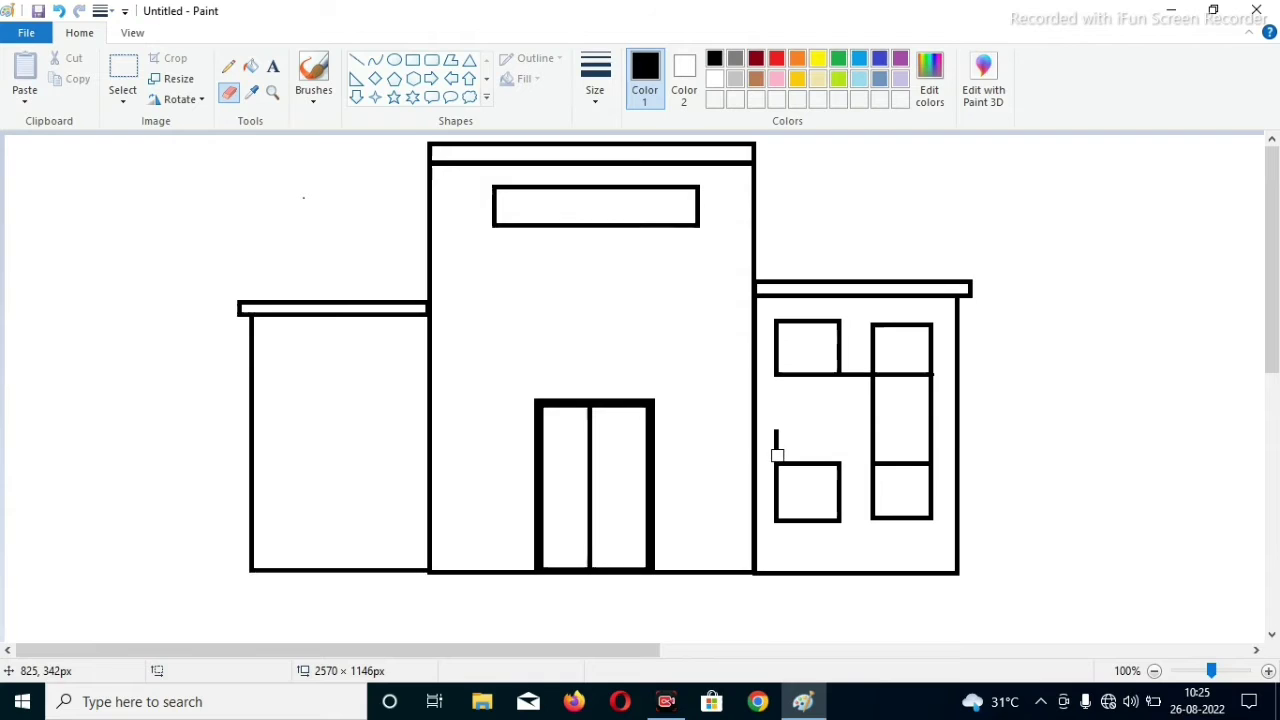
pyautogui.moveTo(776, 455); pyautogui.dragTo(790, 418)
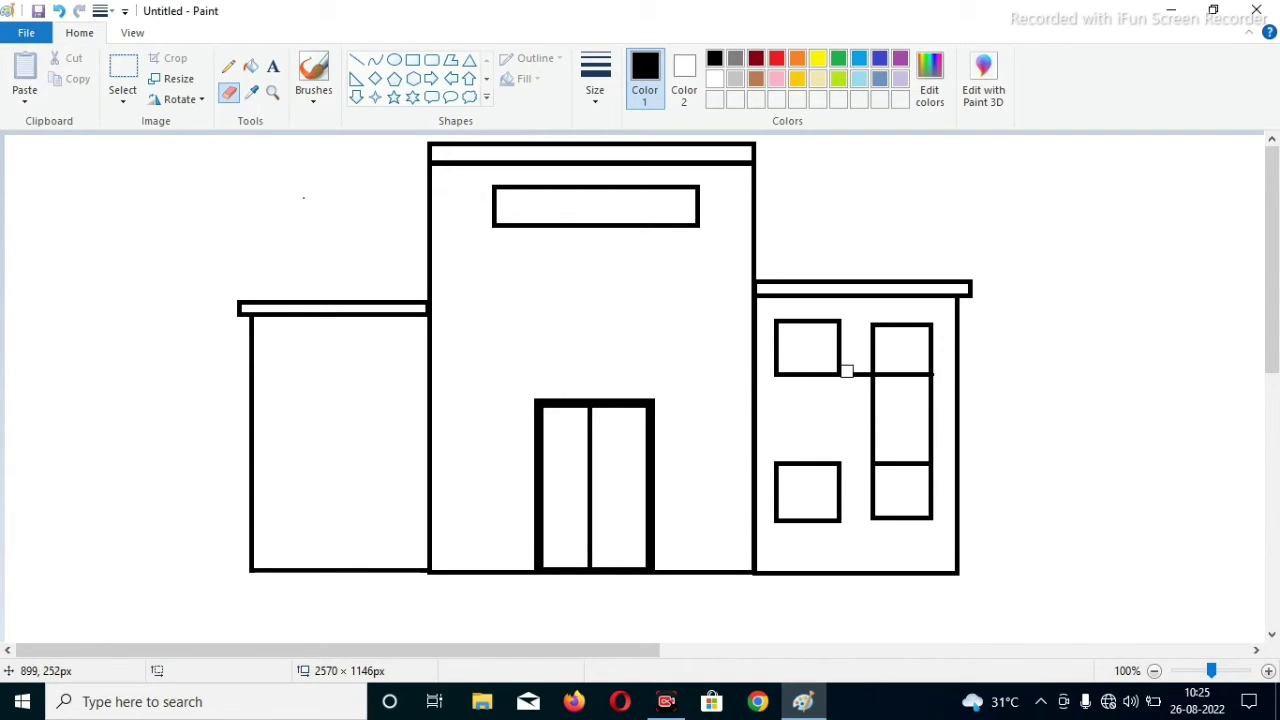
pyautogui.moveTo(847, 373); pyautogui.dragTo(862, 376)
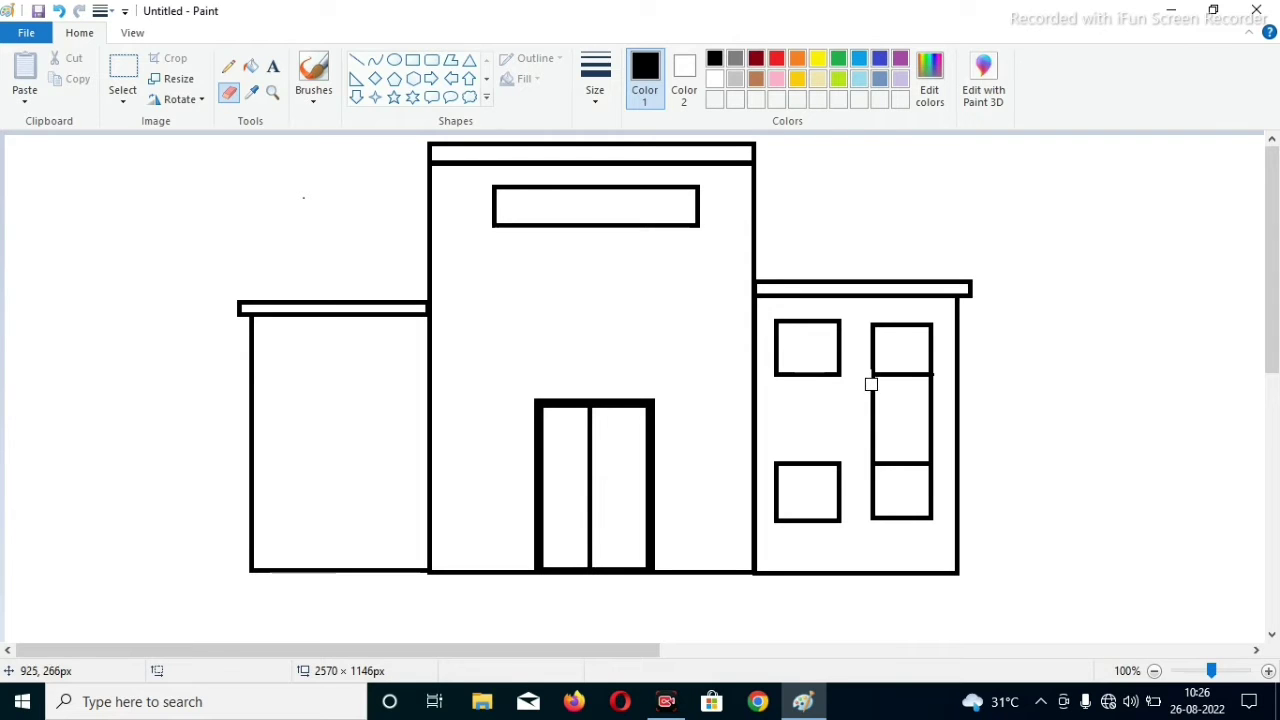
pyautogui.moveTo(871, 380); pyautogui.dragTo(872, 452)
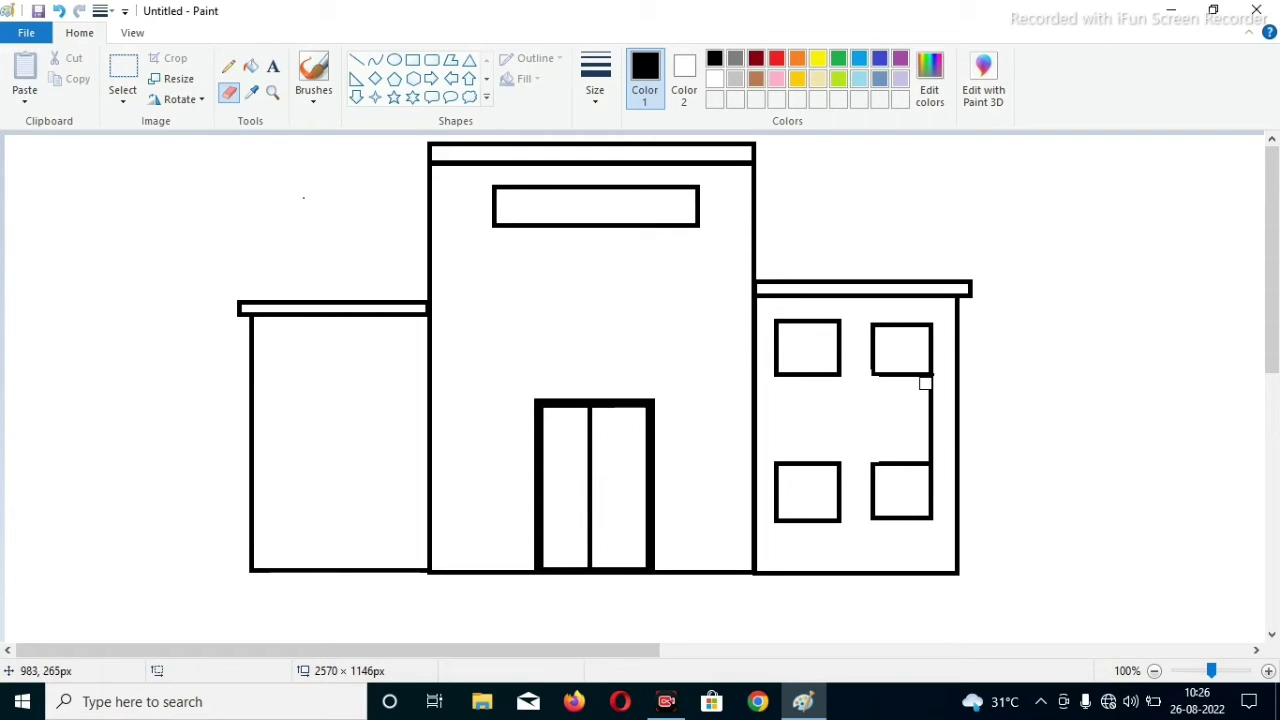
pyautogui.moveTo(926, 380); pyautogui.dragTo(928, 435)
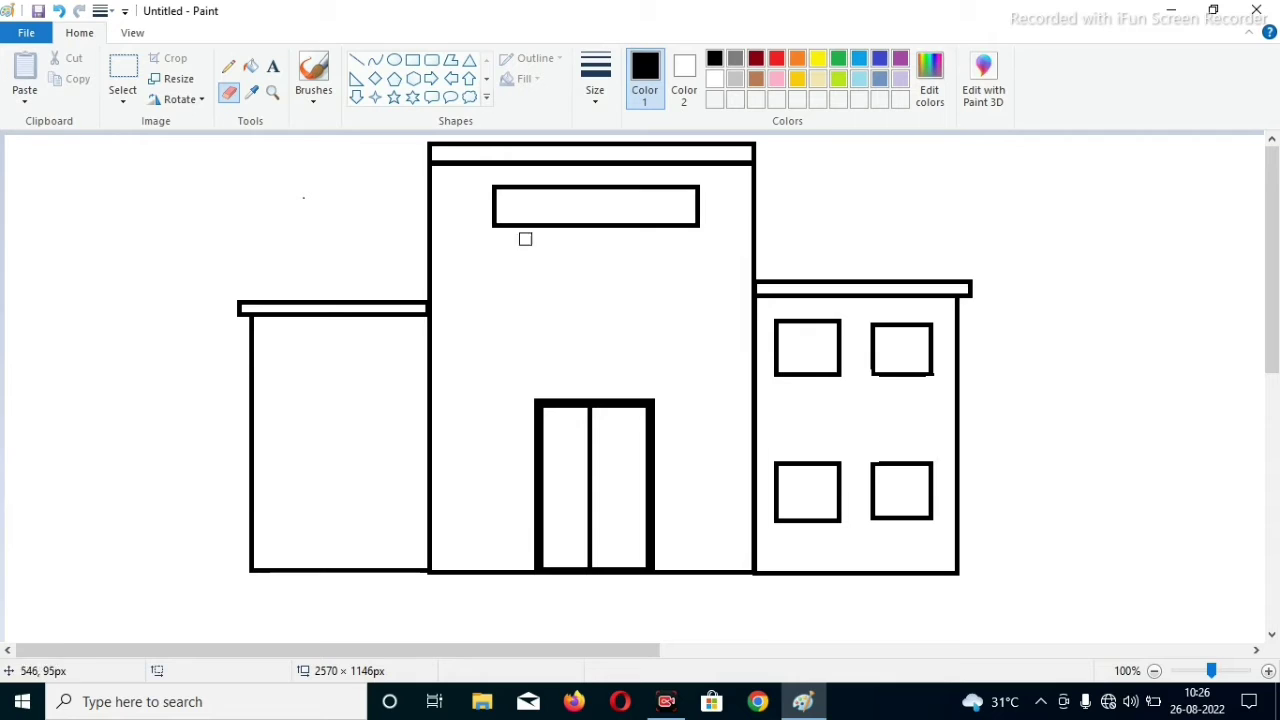
# - Divide each of the four right-wing windows into four panes with crossing lines, then erase the overshooting ends and the connecting piece
pyautogui.click(356, 60)
pyautogui.moveTo(808, 322)
pyautogui.mouseDown()
pyautogui.moveTo(809, 377)
pyautogui.moveTo(823, 346)
pyautogui.moveTo(934, 350)
pyautogui.moveTo(903, 345)
pyautogui.moveTo(903, 377)
pyautogui.mouseUp()
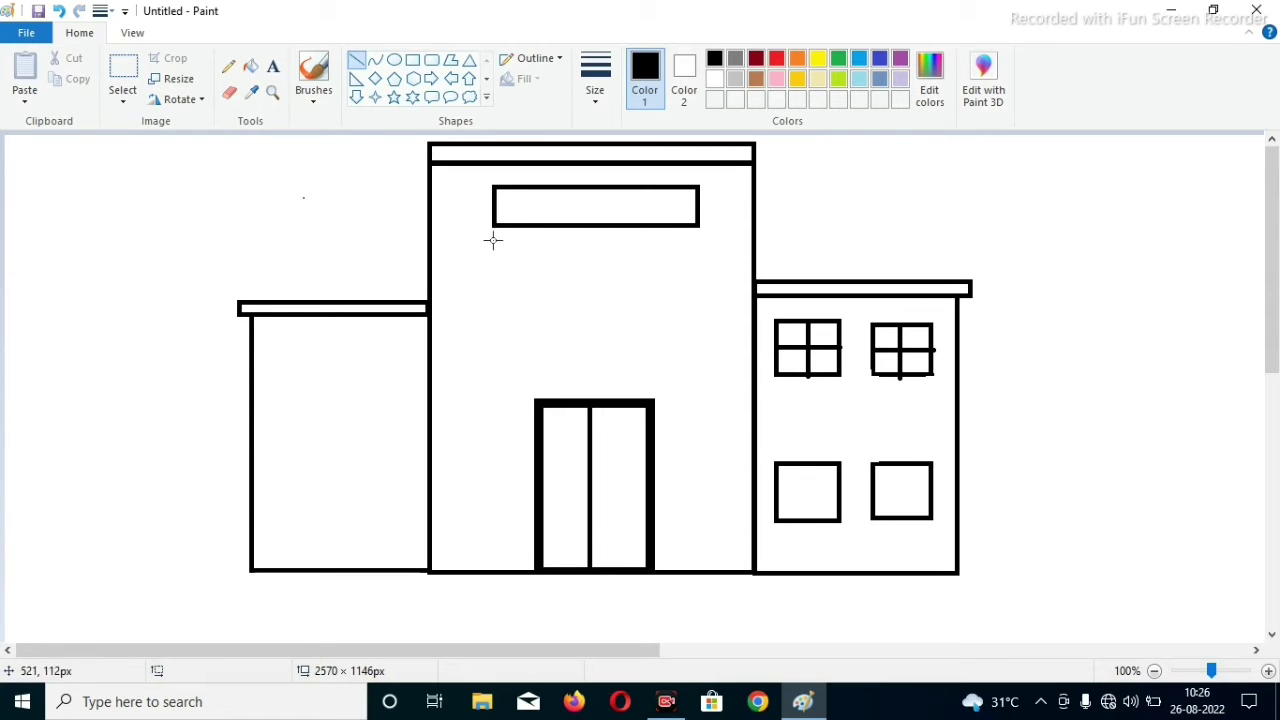
pyautogui.click(229, 92)
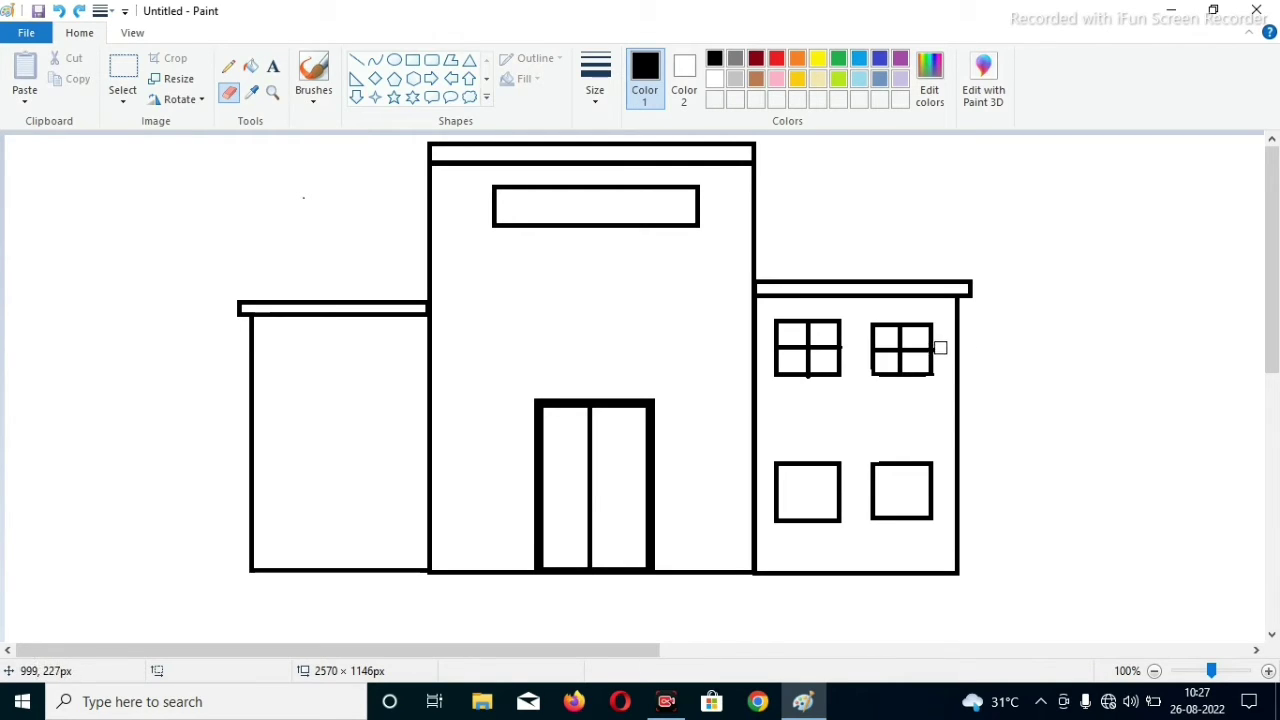
pyautogui.click(356, 60)
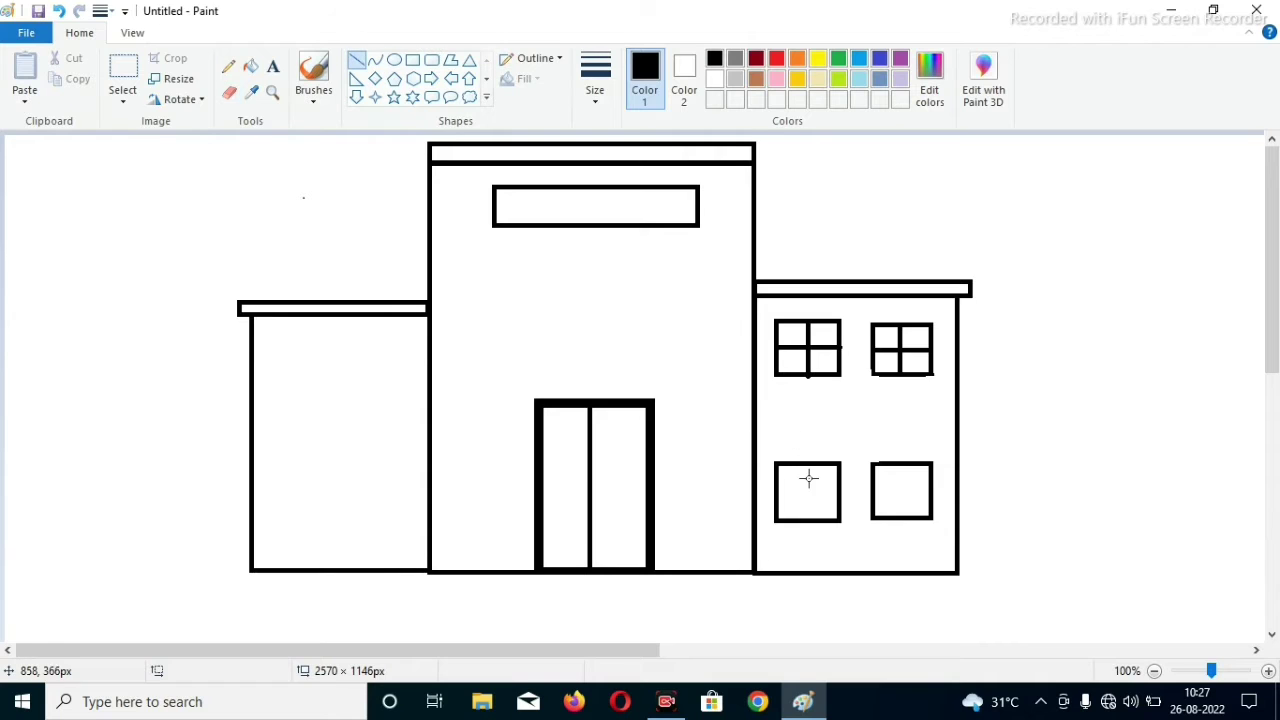
pyautogui.moveTo(802, 466)
pyautogui.mouseDown()
pyautogui.moveTo(802, 521)
pyautogui.moveTo(817, 491)
pyautogui.moveTo(935, 487)
pyautogui.moveTo(903, 521)
pyautogui.mouseUp()
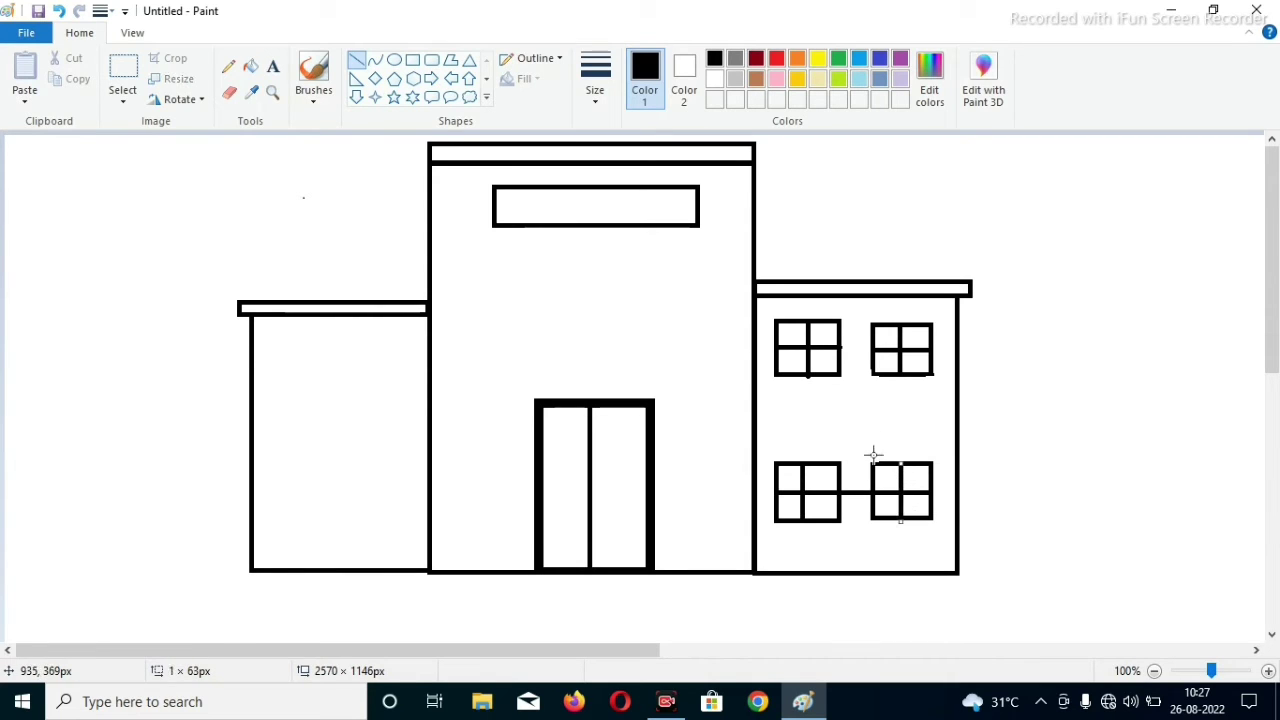
pyautogui.click(229, 91)
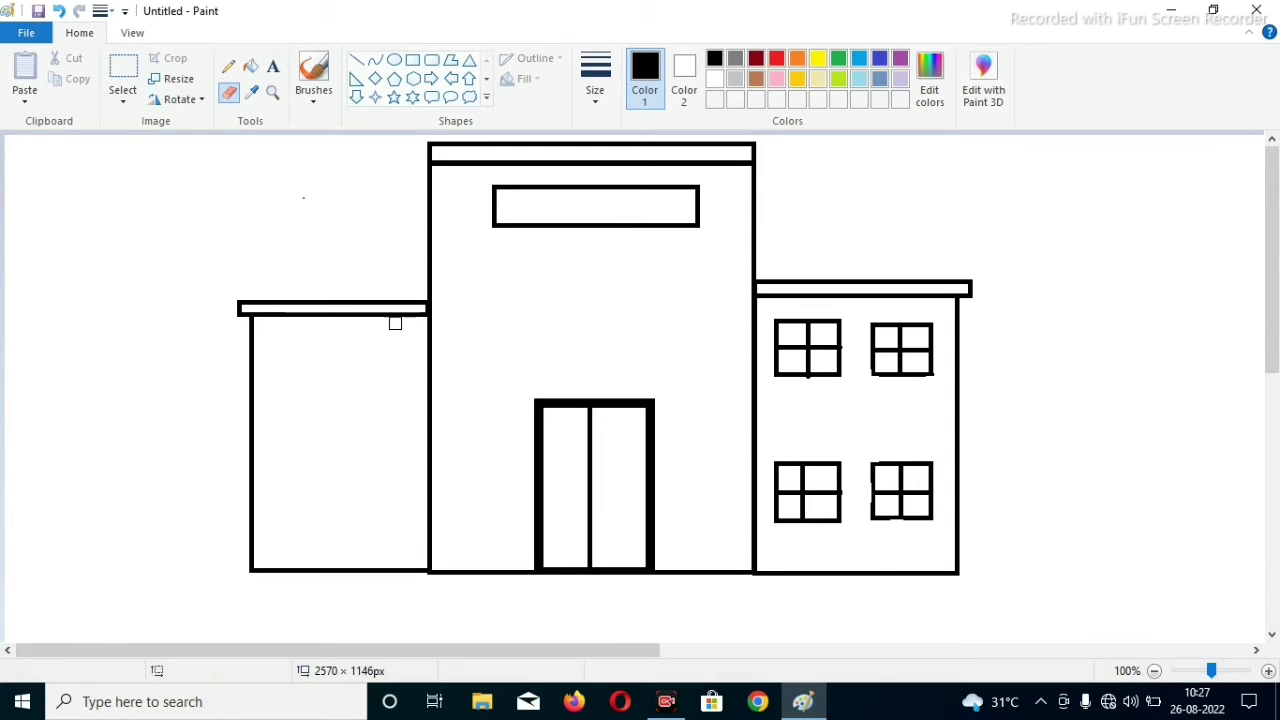
# - Draw two tall rectangles side by side on the left wing, adjusting the first one's height to about 204 px
pyautogui.click(412, 60)
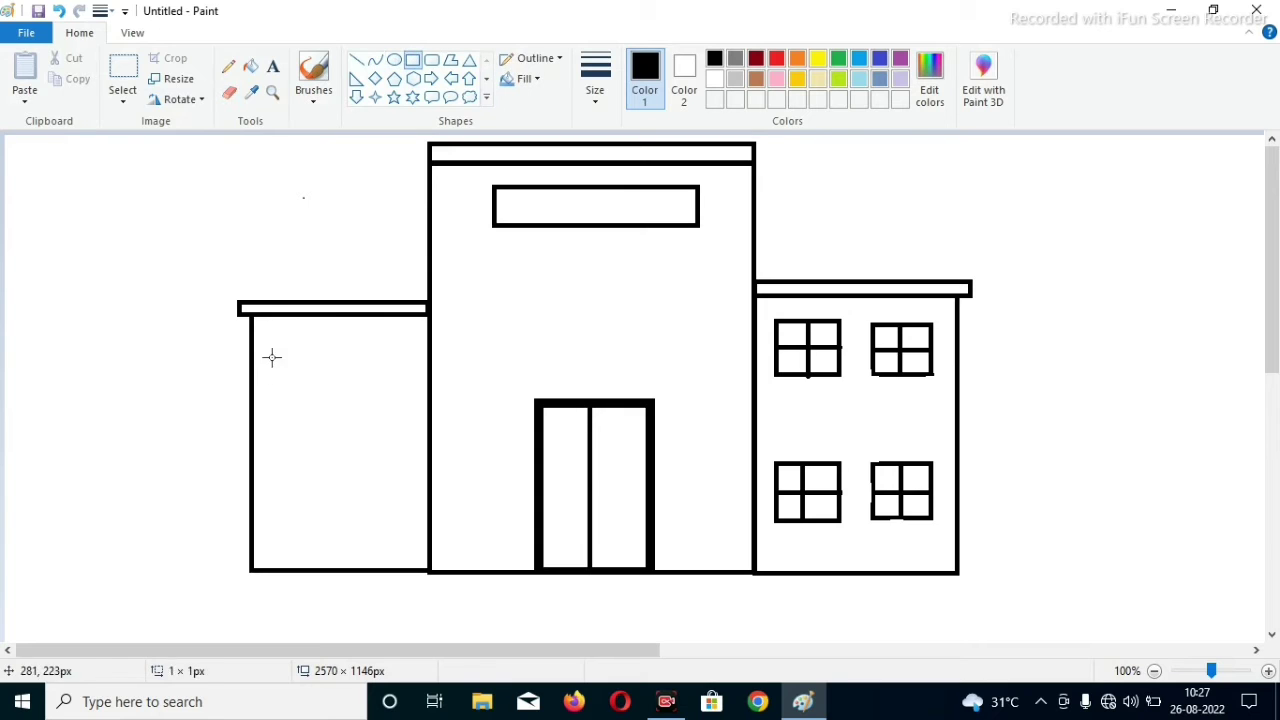
pyautogui.moveTo(267, 344); pyautogui.dragTo(323, 549)
pyautogui.moveTo(301, 482)
pyautogui.mouseDown()
pyautogui.moveTo(303, 460)
pyautogui.moveTo(298, 473)
pyautogui.mouseUp()
pyautogui.moveTo(295, 540); pyautogui.dragTo(297, 525)
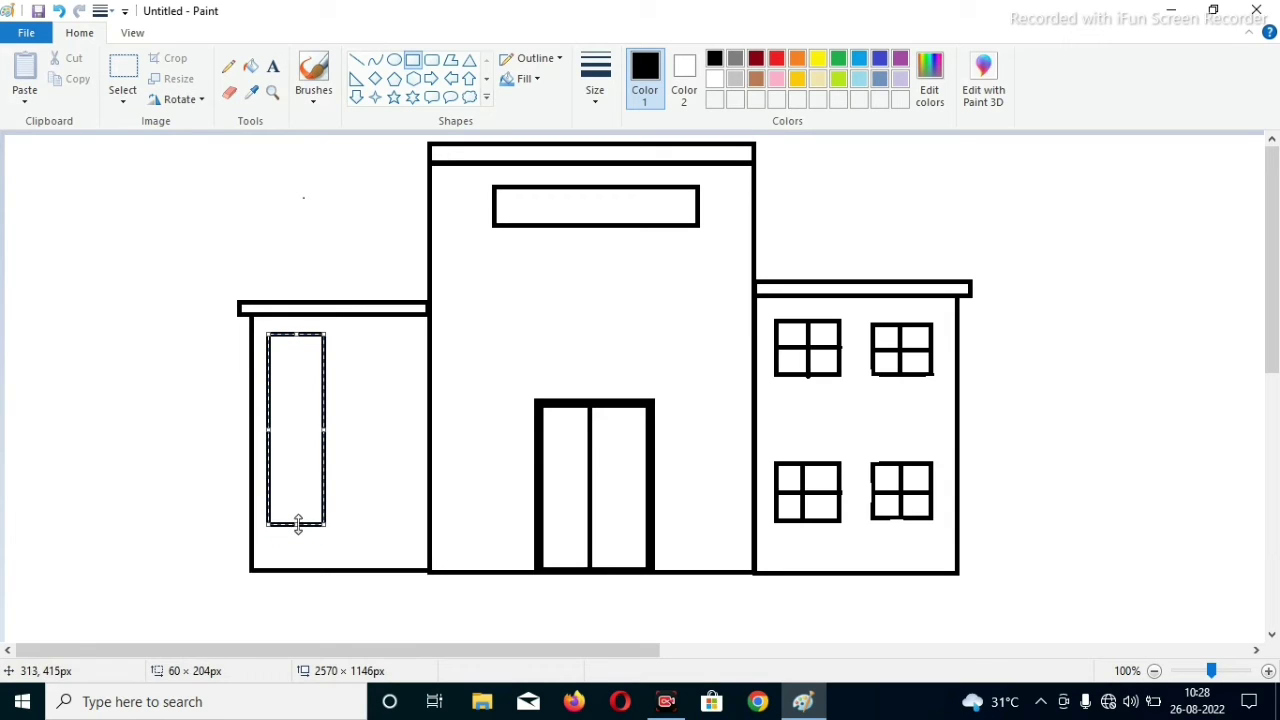
pyautogui.click(380, 494)
pyautogui.moveTo(355, 332); pyautogui.dragTo(408, 522)
pyautogui.click(366, 537)
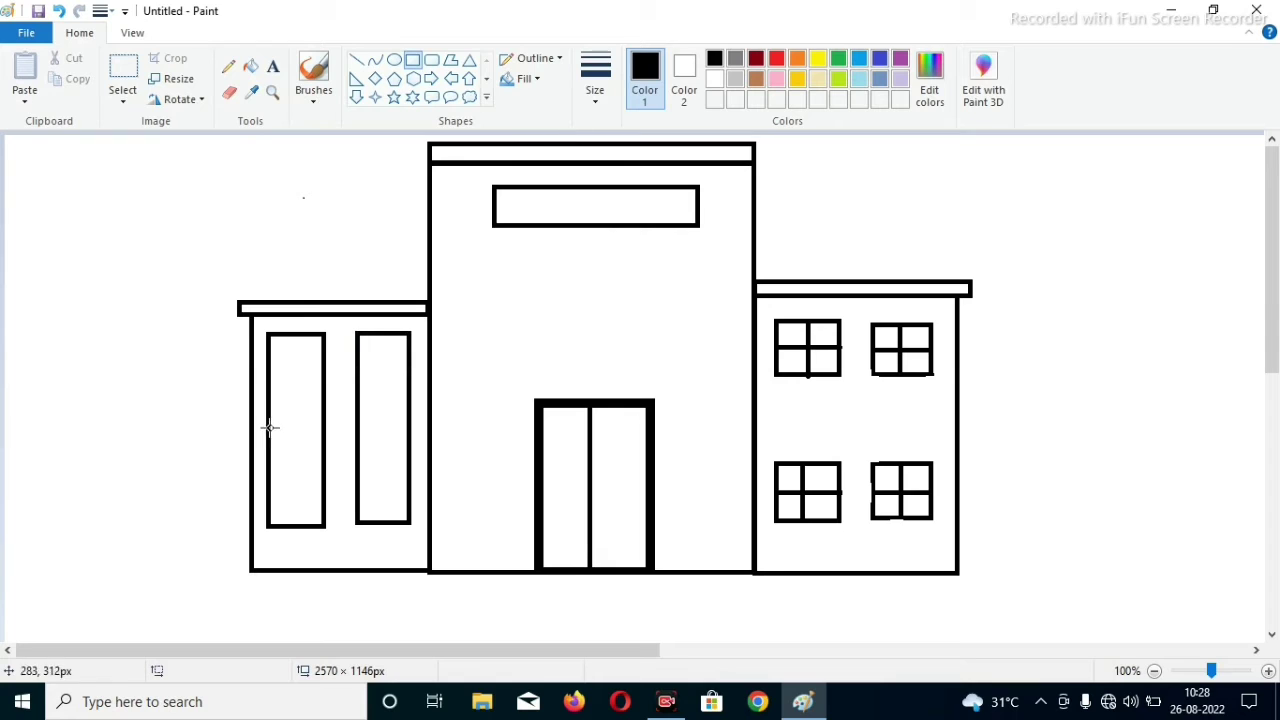
# - Draw two horizontal lines about 150 px long across both tall rectangles on the left wing, one upper and one lower
pyautogui.click(356, 60)
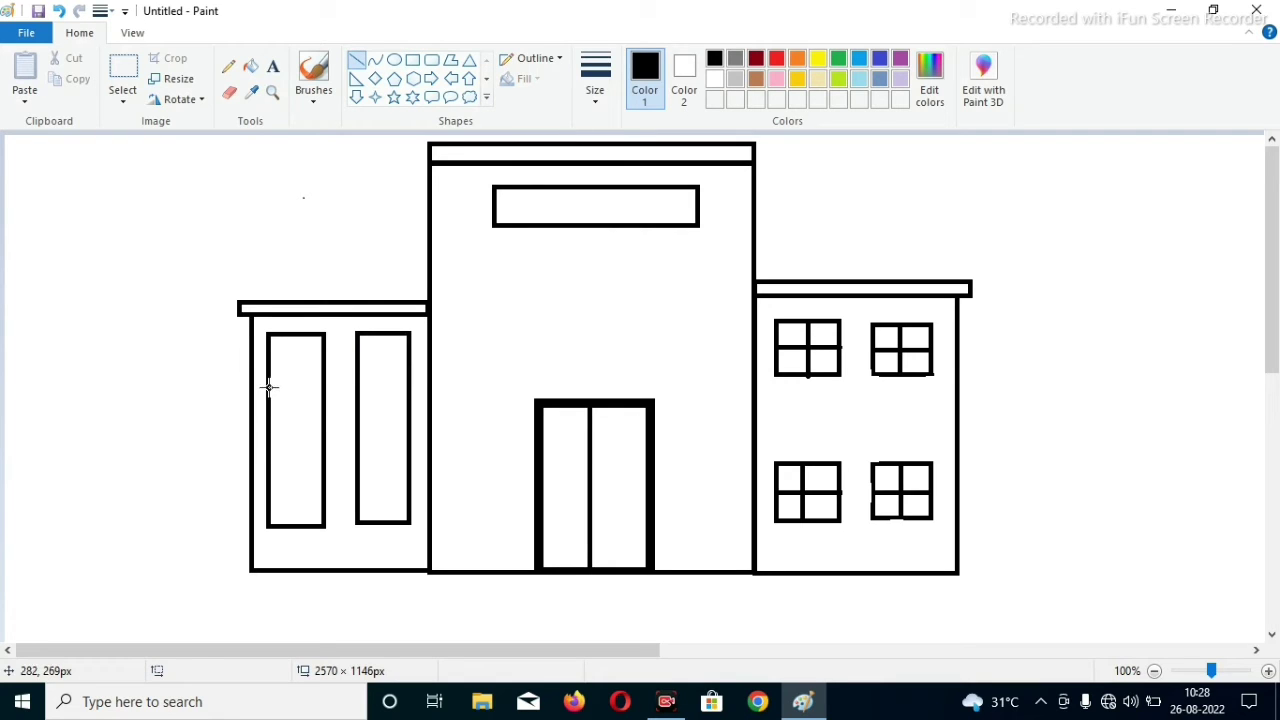
pyautogui.moveTo(269, 386); pyautogui.dragTo(408, 389)
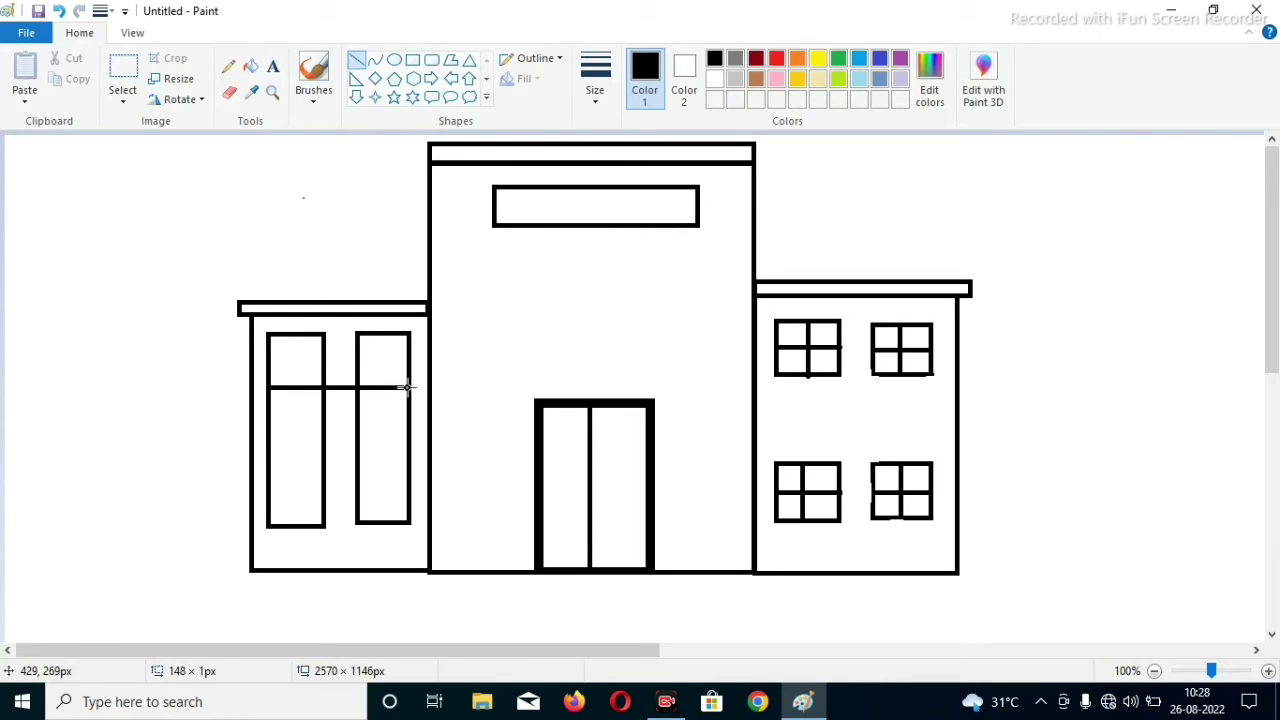
pyautogui.click(383, 430)
pyautogui.moveTo(270, 478); pyautogui.dragTo(409, 479)
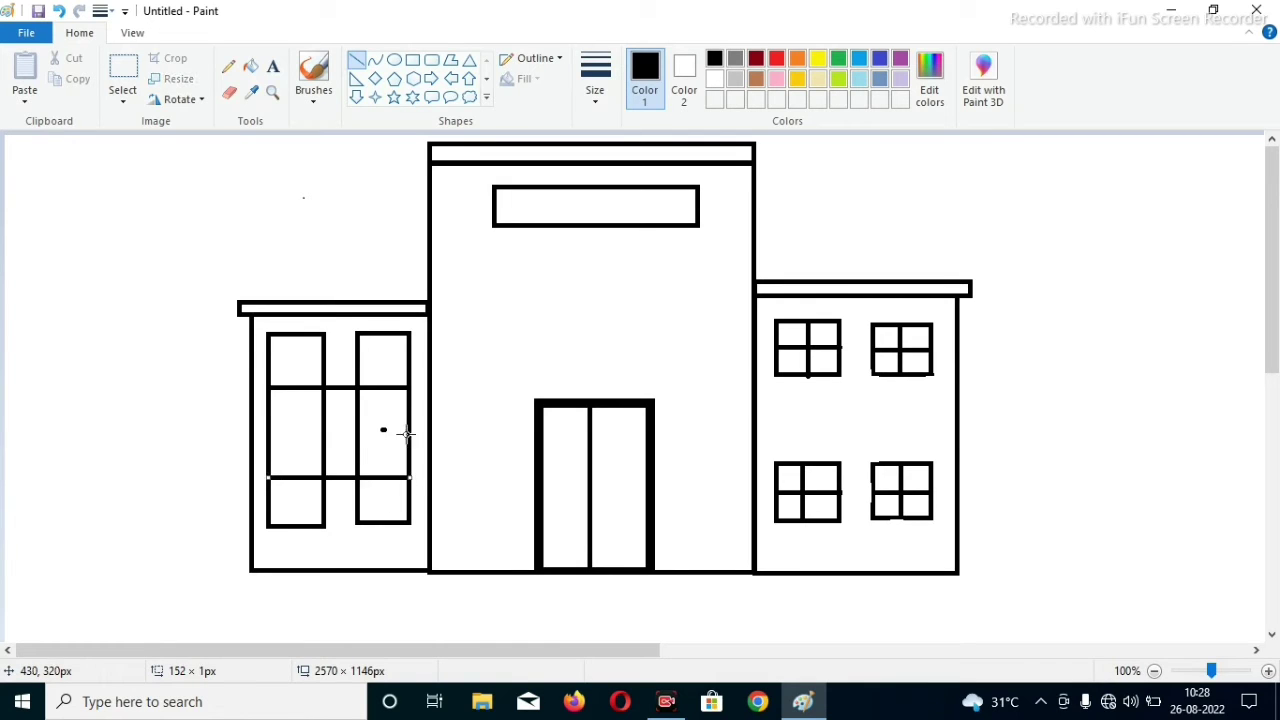
# - Draw a vertical line down the middle of each tall rectangle on the left wing
pyautogui.click(252, 310)
pyautogui.moveTo(290, 335); pyautogui.dragTo(294, 491)
pyautogui.moveTo(384, 333); pyautogui.dragTo(384, 520)
pyautogui.hotkey('ctrl', 'z')
pyautogui.click(354, 486)
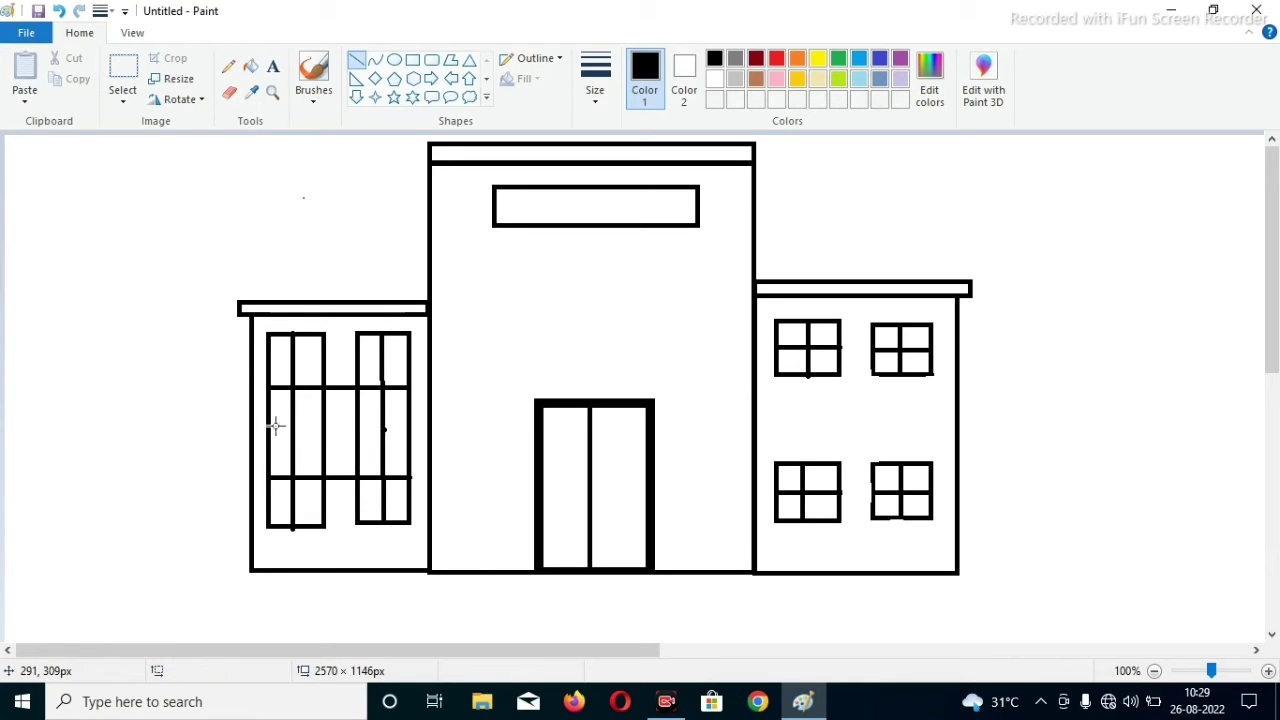
# - Draw a horizontal pane line across both tall rectangles through their lowest sections and another through their uppermost sections
pyautogui.moveTo(268, 502); pyautogui.dragTo(401, 499)
pyautogui.click(322, 538)
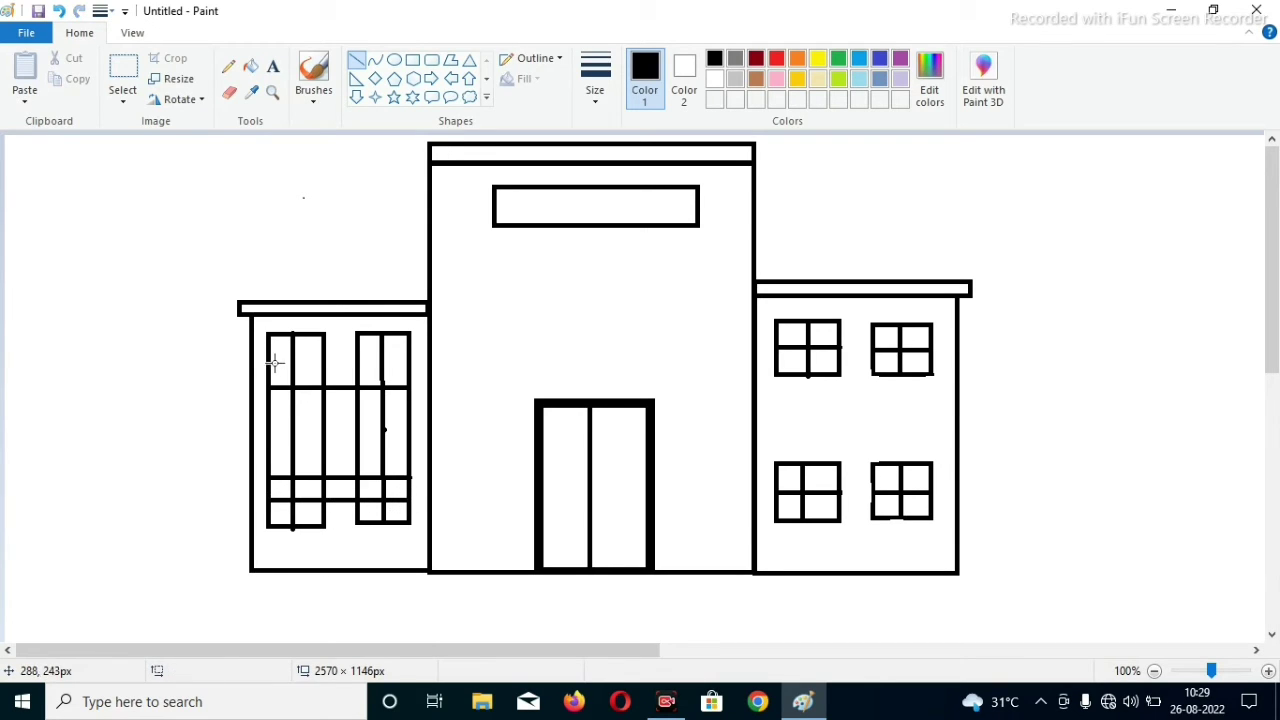
pyautogui.moveTo(270, 362); pyautogui.dragTo(409, 360)
pyautogui.click(412, 317)
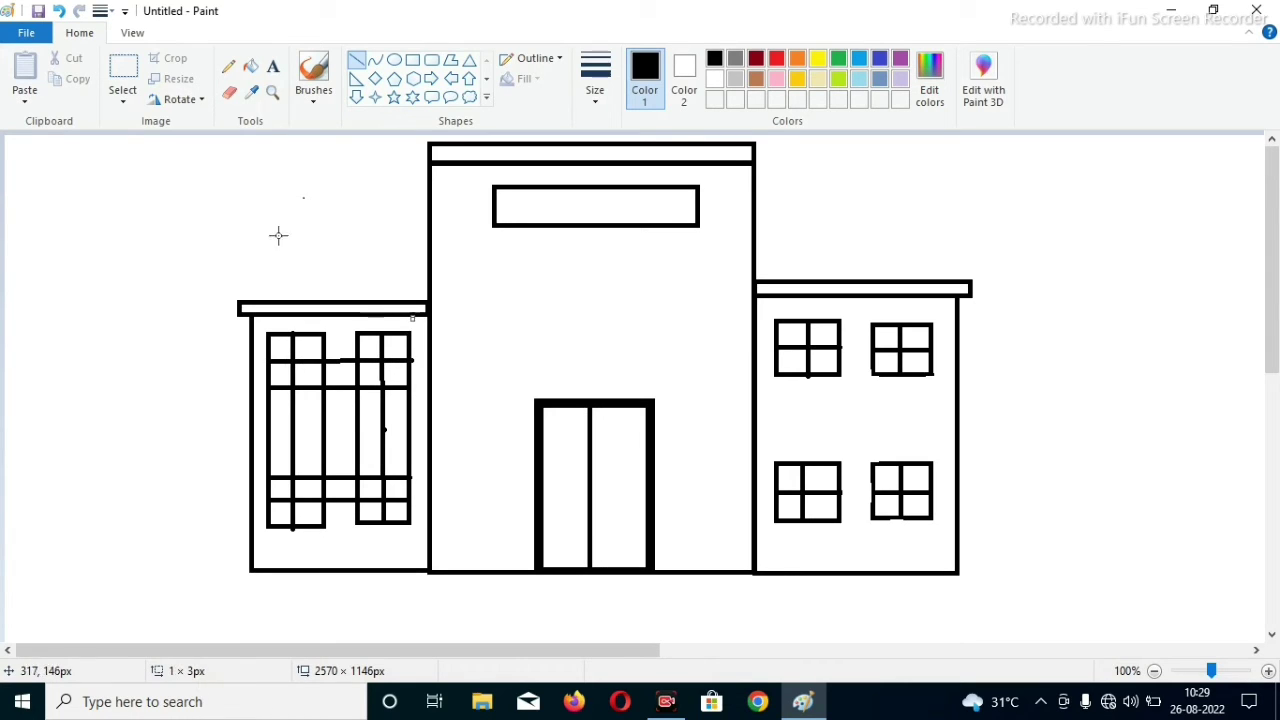
# - Enlarge the eraser and erase the middle sections and connecting lines on the left wing, leaving four separate paned windows
pyautogui.click(234, 90)
pyautogui.hotkey('ctrl', '+')
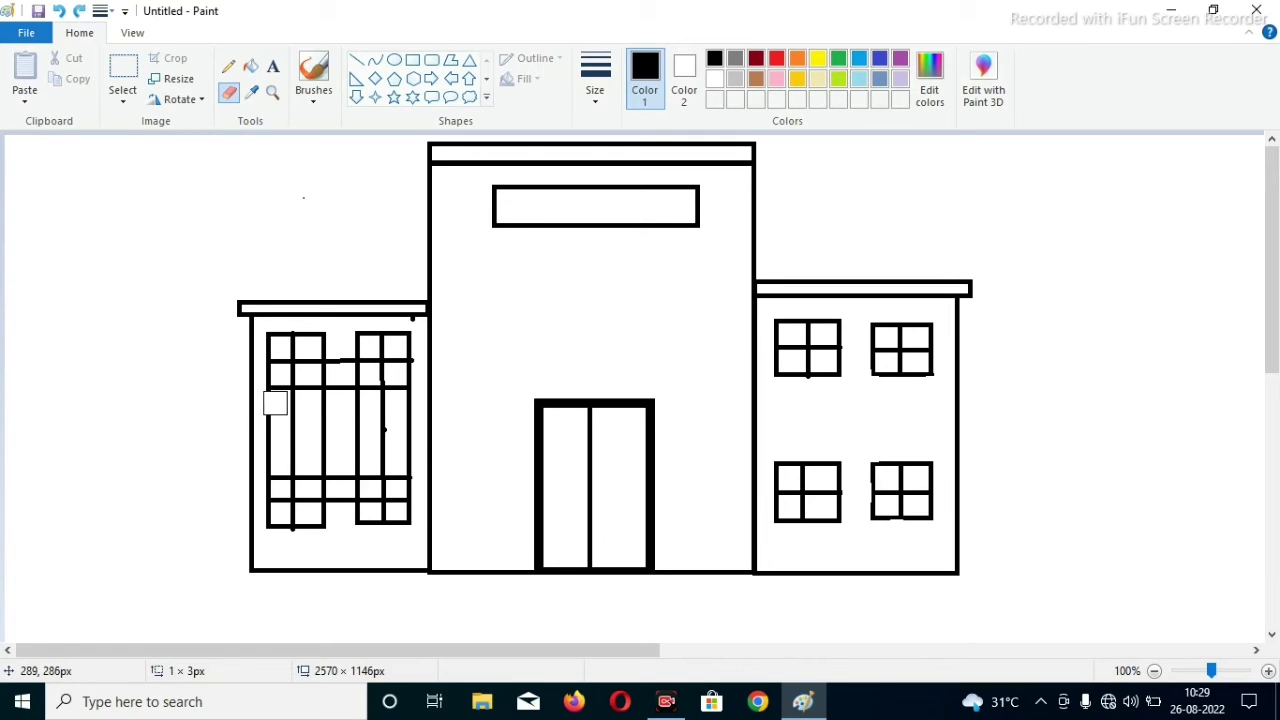
pyautogui.moveTo(273, 402)
pyautogui.mouseDown()
pyautogui.moveTo(273, 464)
pyautogui.moveTo(296, 436)
pyautogui.moveTo(292, 400)
pyautogui.moveTo(291, 463)
pyautogui.moveTo(294, 449)
pyautogui.moveTo(320, 464)
pyautogui.moveTo(323, 404)
pyautogui.moveTo(339, 400)
pyautogui.moveTo(321, 391)
pyautogui.moveTo(333, 404)
pyautogui.moveTo(340, 360)
pyautogui.mouseUp()
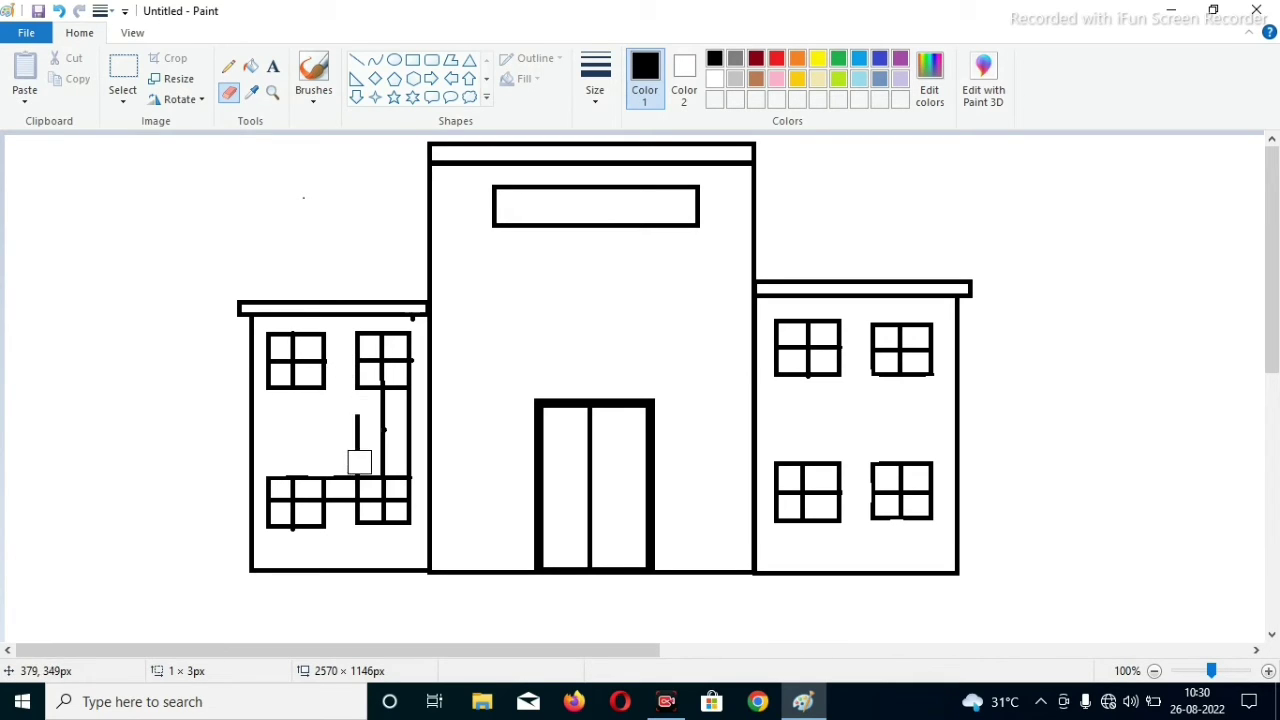
pyautogui.moveTo(363, 460)
pyautogui.mouseDown()
pyautogui.moveTo(358, 424)
pyautogui.moveTo(356, 457)
pyautogui.moveTo(384, 401)
pyautogui.moveTo(387, 461)
pyautogui.moveTo(384, 440)
pyautogui.moveTo(404, 463)
pyautogui.moveTo(391, 388)
pyautogui.mouseUp()
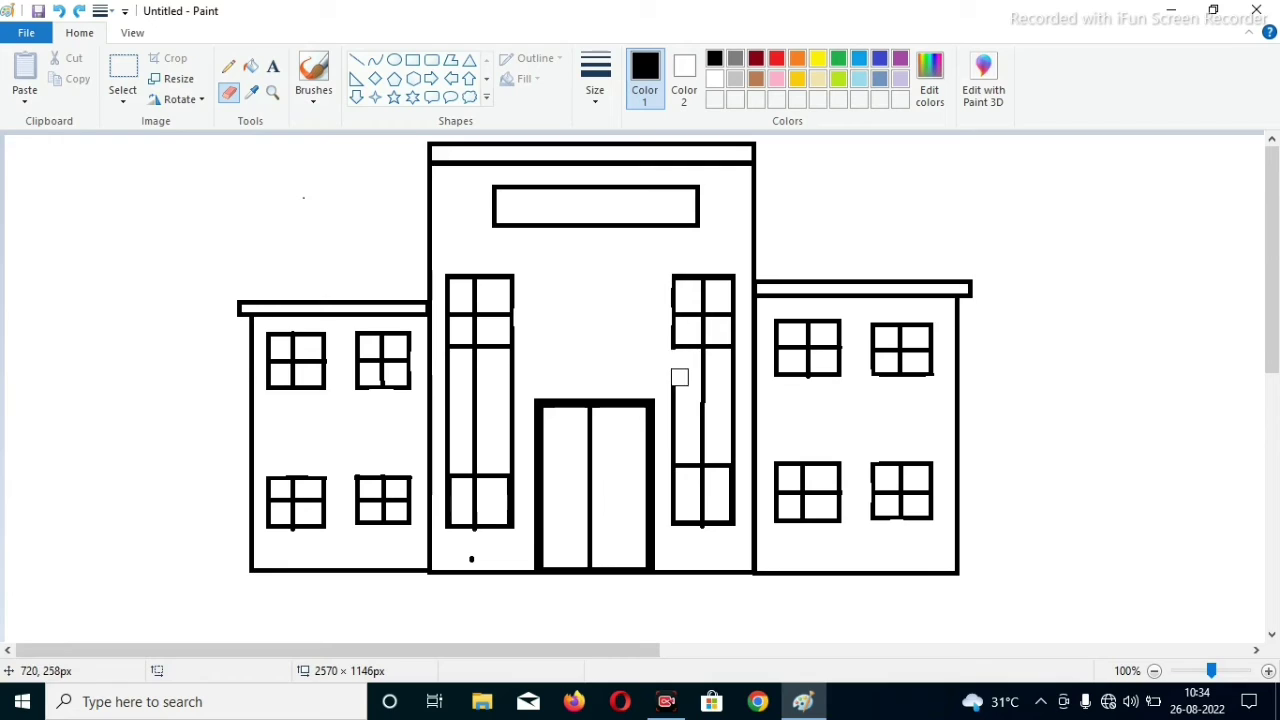
# - Erase the middle sections of the two tall frames on the central block, leaving an upper and a lower window on each side
pyautogui.moveTo(679, 377)
pyautogui.mouseDown()
pyautogui.moveTo(677, 459)
pyautogui.moveTo(687, 434)
pyautogui.moveTo(700, 454)
pyautogui.moveTo(703, 357)
pyautogui.moveTo(731, 357)
pyautogui.moveTo(731, 451)
pyautogui.mouseUp()
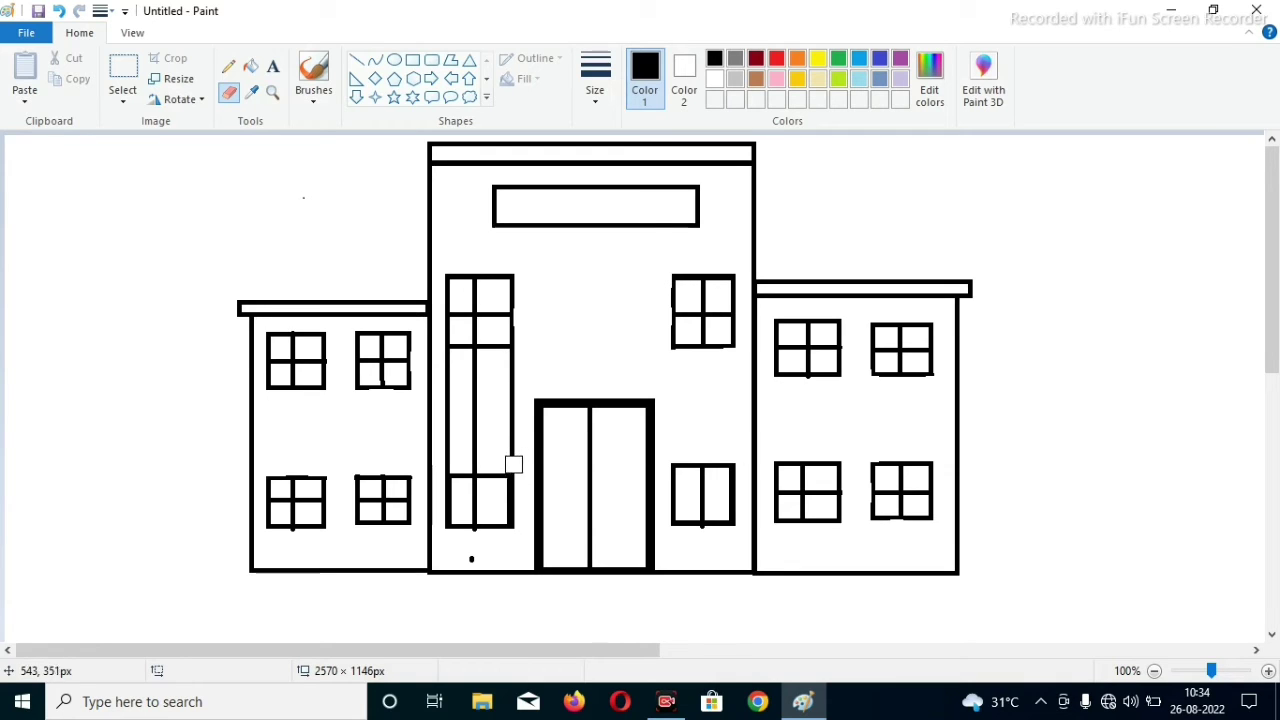
pyautogui.moveTo(511, 460)
pyautogui.mouseDown()
pyautogui.moveTo(525, 418)
pyautogui.moveTo(511, 459)
pyautogui.mouseUp()
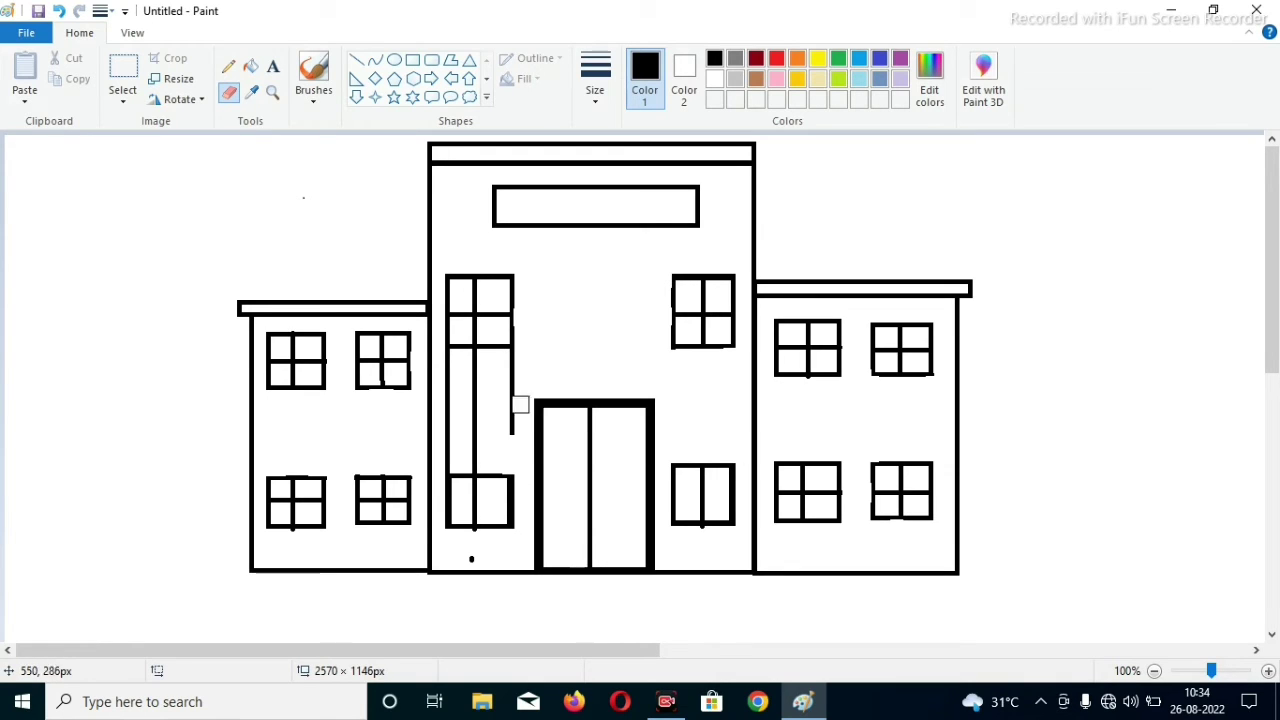
pyautogui.moveTo(514, 369); pyautogui.dragTo(506, 429)
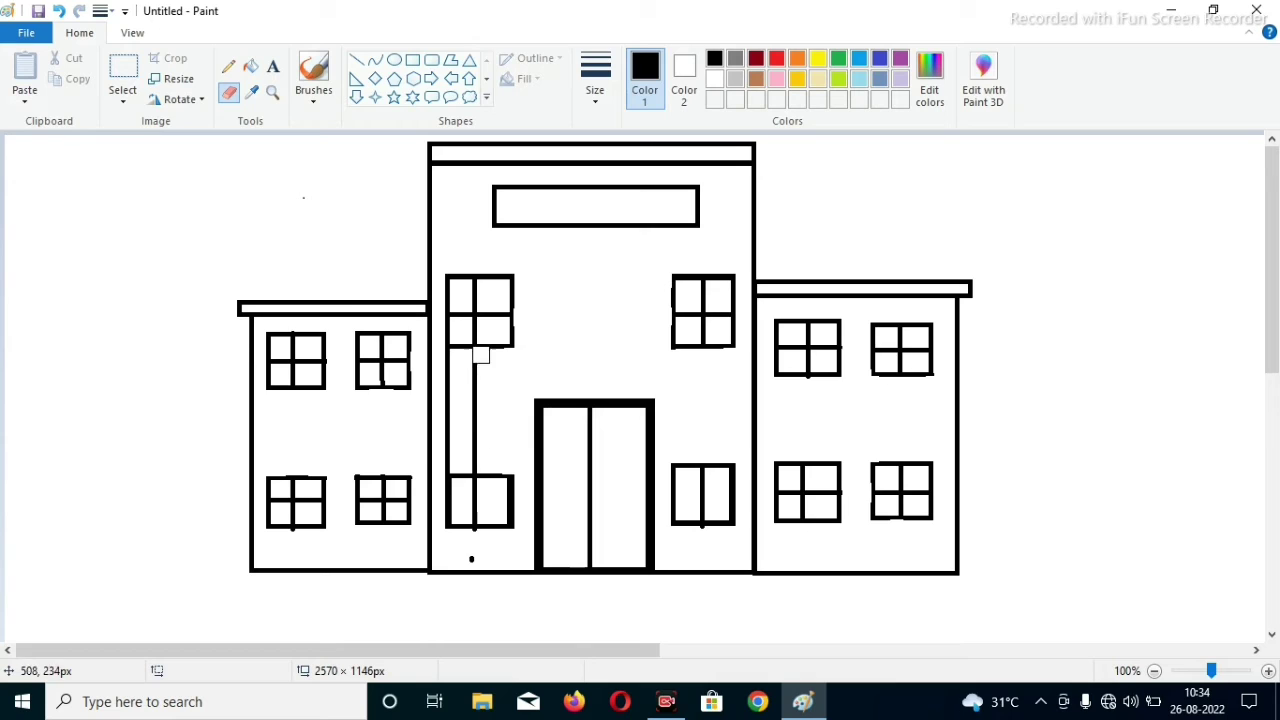
pyautogui.moveTo(478, 358)
pyautogui.mouseDown()
pyautogui.moveTo(474, 464)
pyautogui.moveTo(452, 356)
pyautogui.moveTo(443, 468)
pyautogui.moveTo(450, 370)
pyautogui.mouseUp()
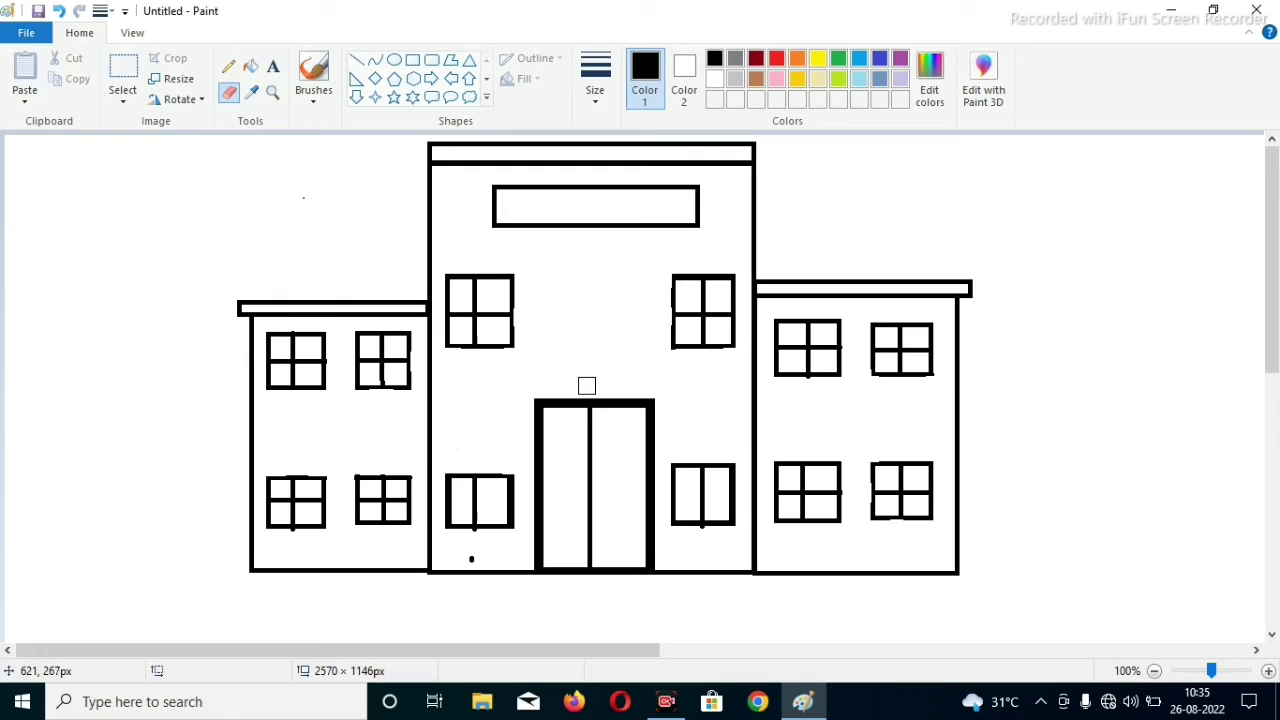
# - Add the text SCHOOL inside the signboard at size 18 in the Arial Black font
pyautogui.click(272, 67)
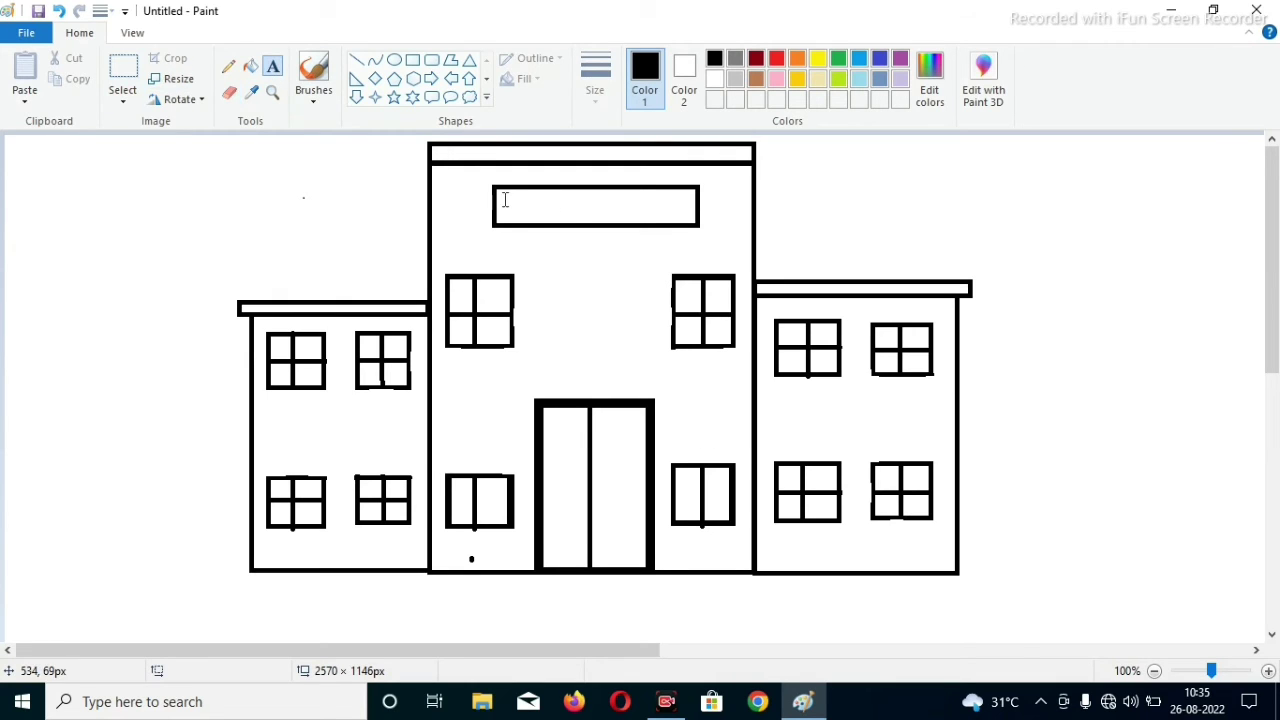
pyautogui.moveTo(503, 192); pyautogui.dragTo(693, 224)
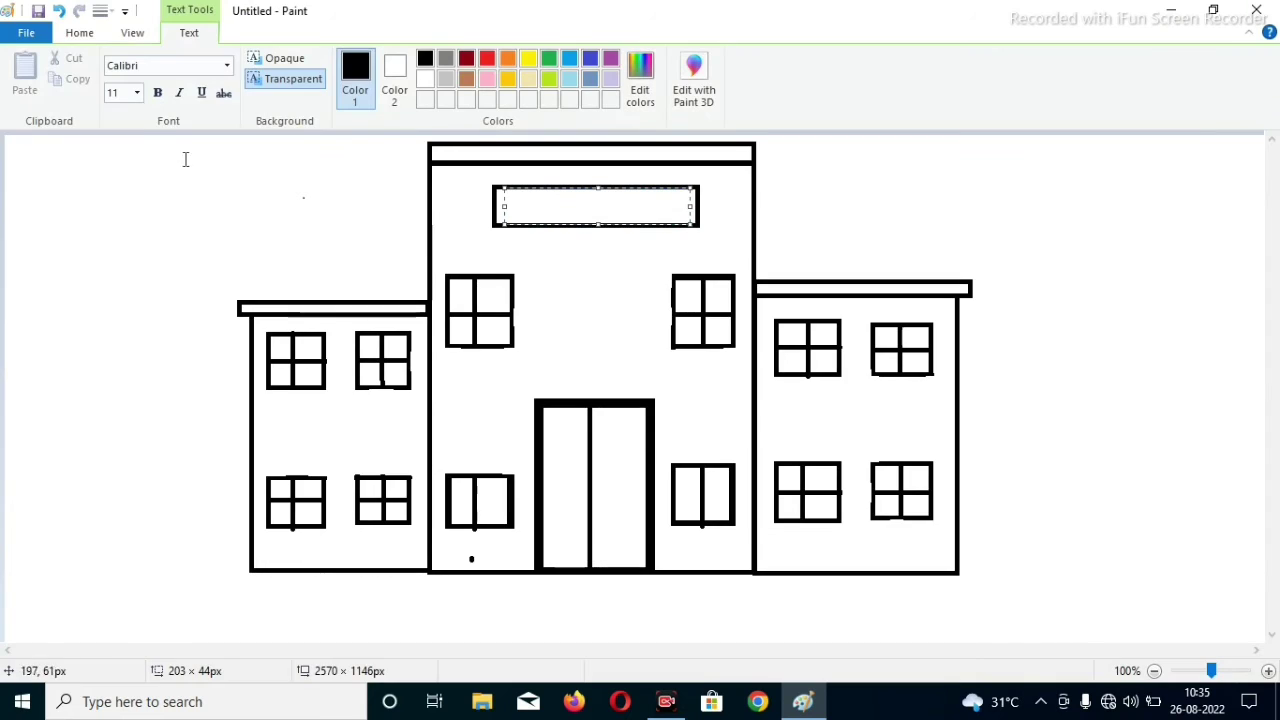
pyautogui.click(136, 92)
pyautogui.click(114, 225)
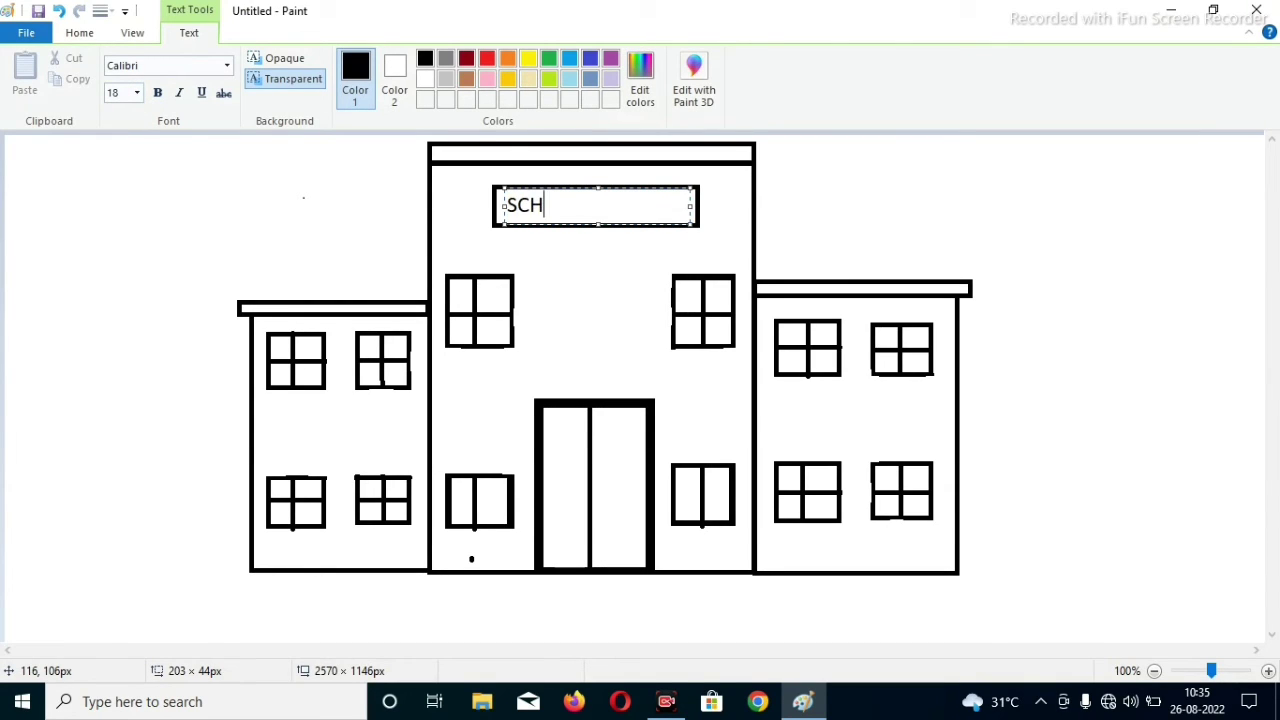
pyautogui.write('OOL')
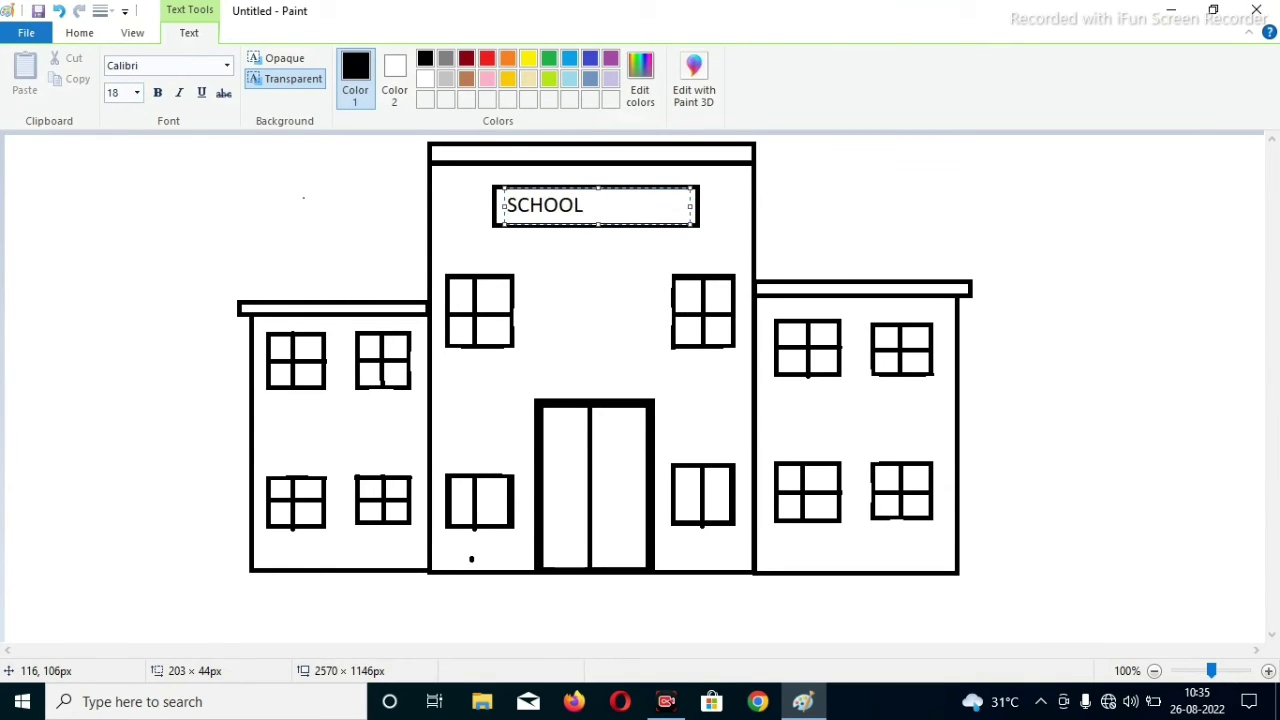
pyautogui.hotkey('ctrl', 'a')
pyautogui.click(226, 65)
pyautogui.click(153, 257)
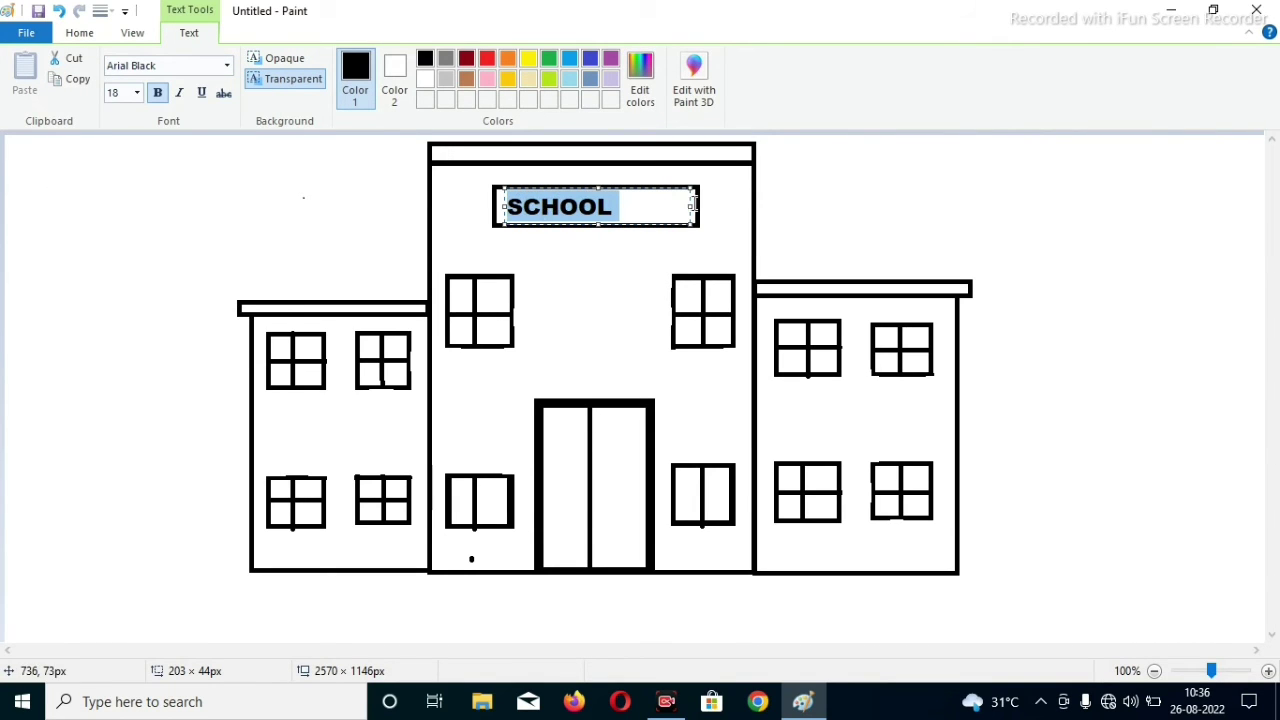
# - Try to widen the signboard's text box, then undo the placed SCHOOL text
pyautogui.moveTo(690, 207); pyautogui.dragTo(713, 205)
pyautogui.click(718, 183)
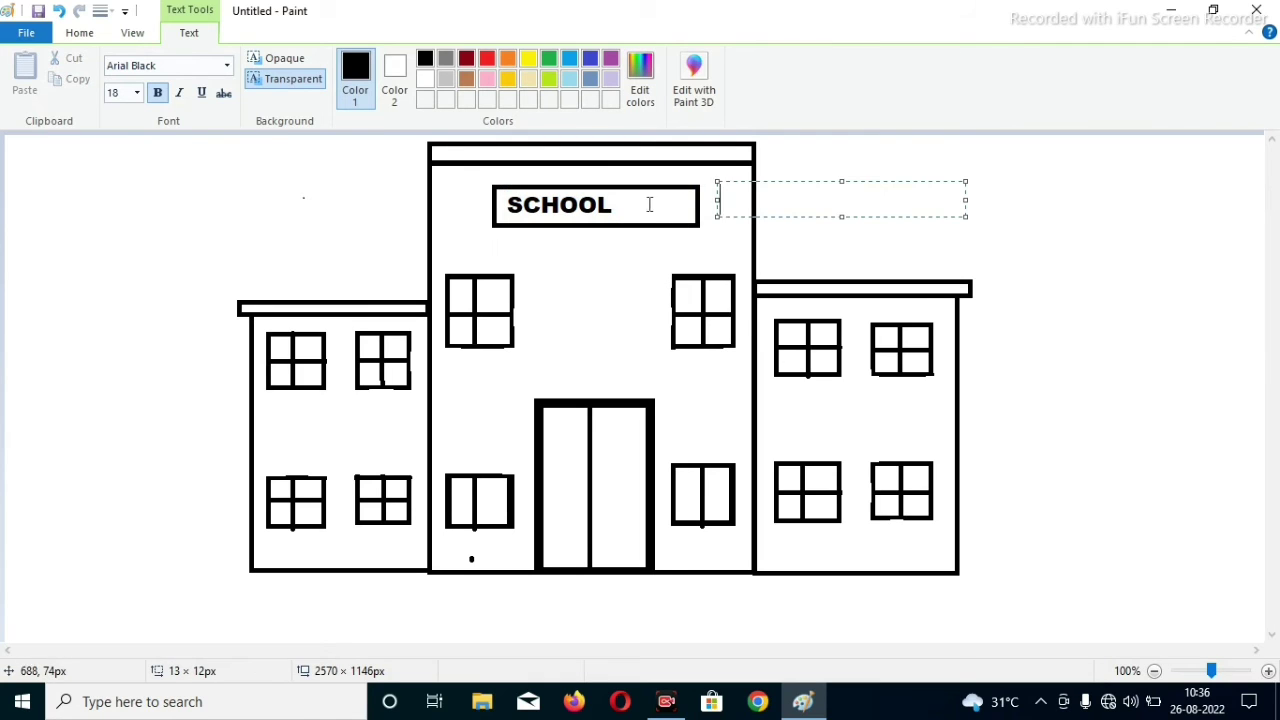
pyautogui.hotkey('ctrl', 'z')
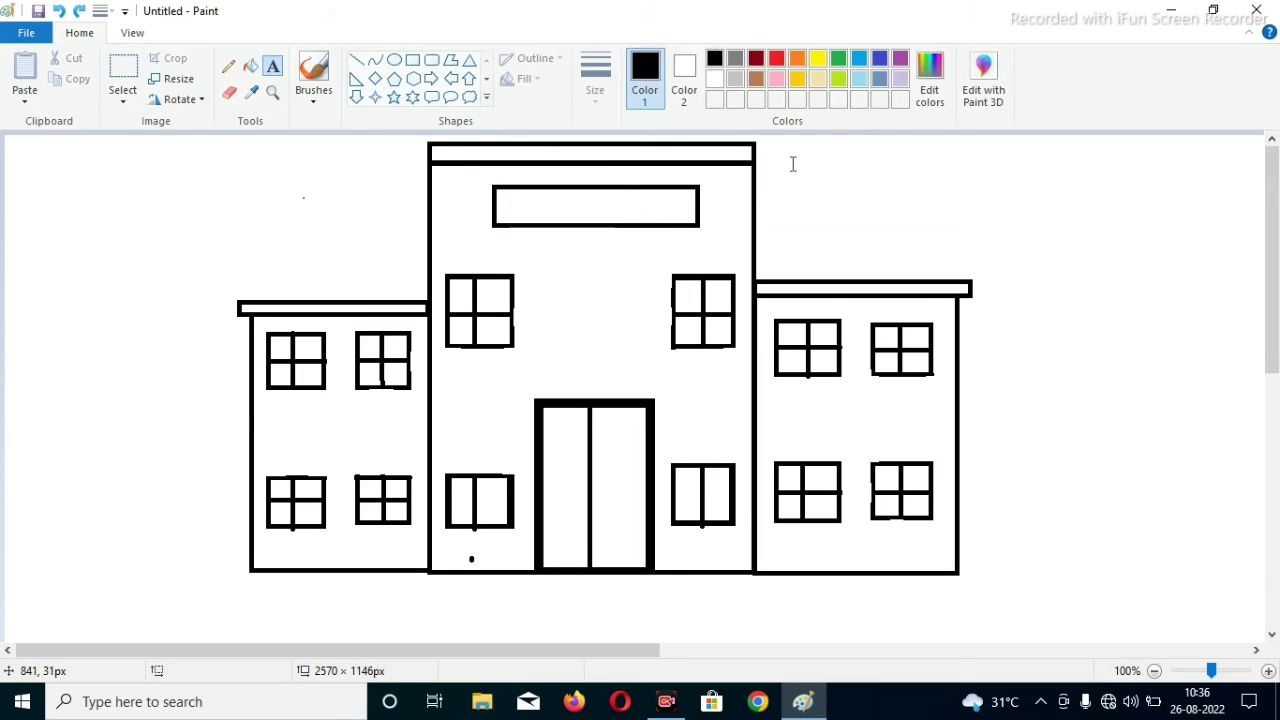
# - Place the text SCHOOL in the signboard again and move it to the board's centre
pyautogui.click(520, 192)
pyautogui.write('SCHOOL')
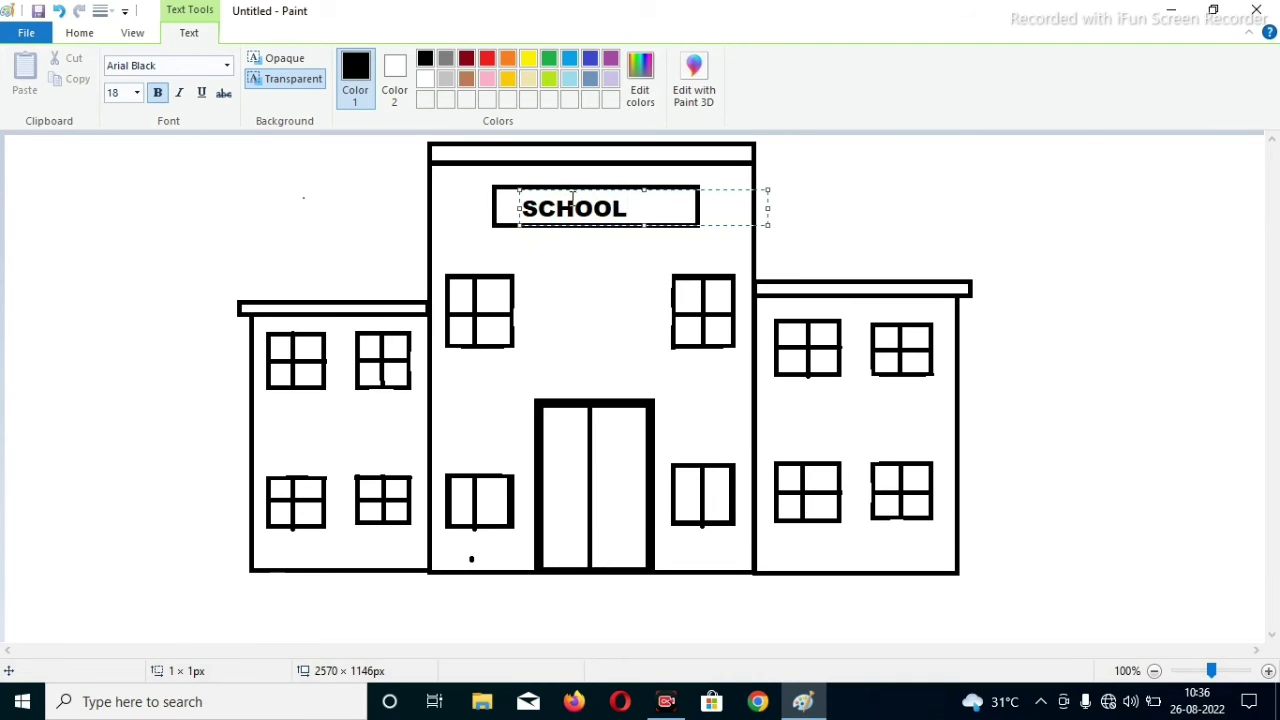
pyautogui.moveTo(610, 189); pyautogui.dragTo(623, 187)
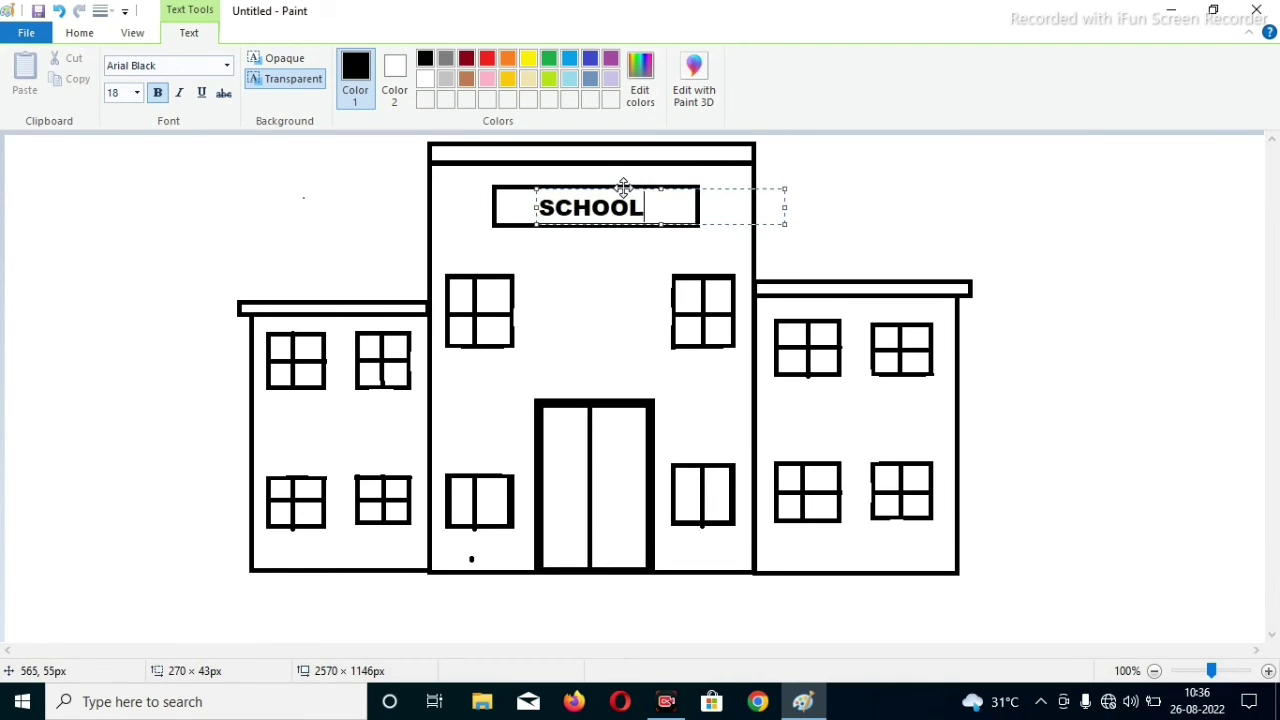
pyautogui.click(596, 257)
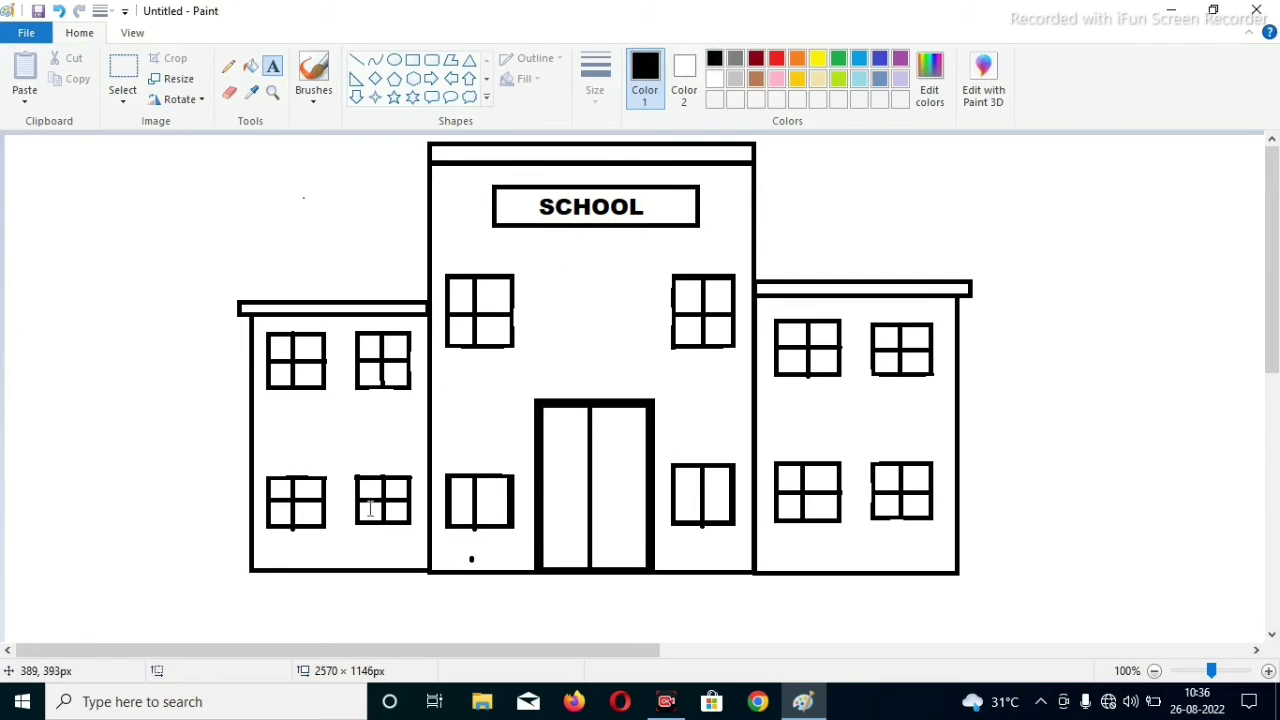
# - Erase the stray dot below the central block's lower window to the left of the door
pyautogui.click(229, 92)
pyautogui.click(478, 558)
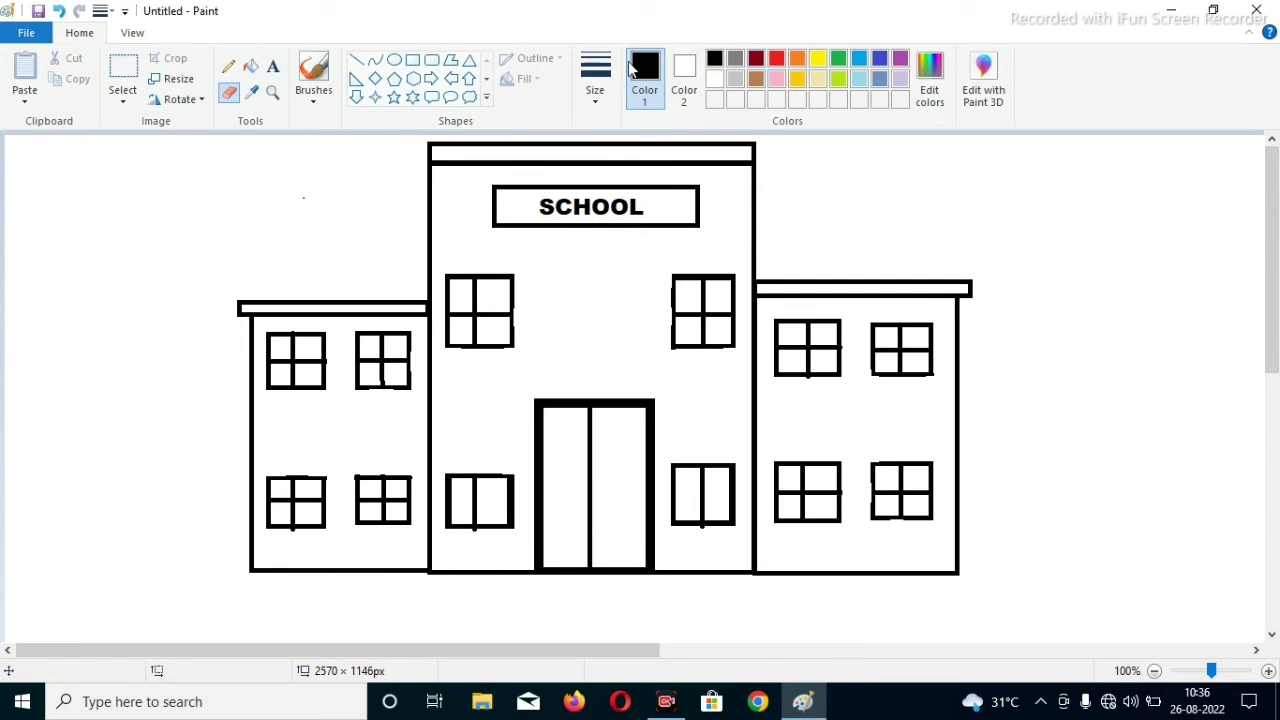
# - Fill the walls of the central block and both side wings with red
pyautogui.click(250, 66)
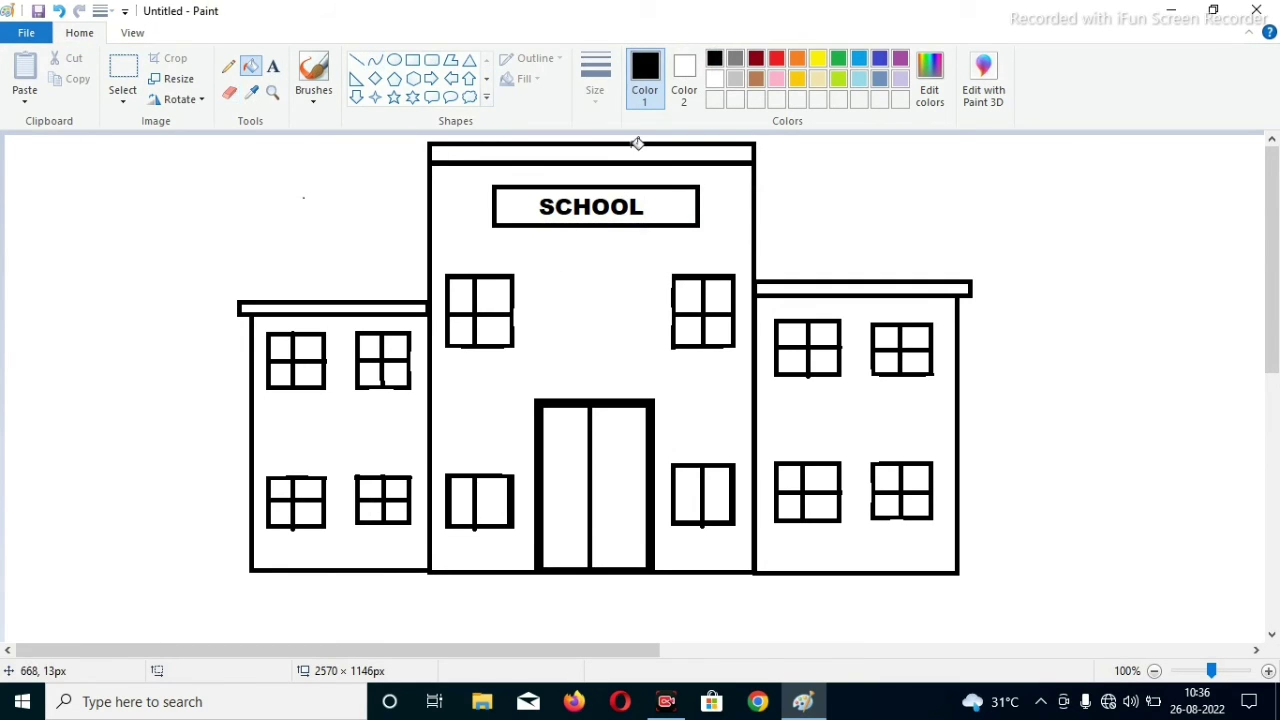
pyautogui.click(776, 58)
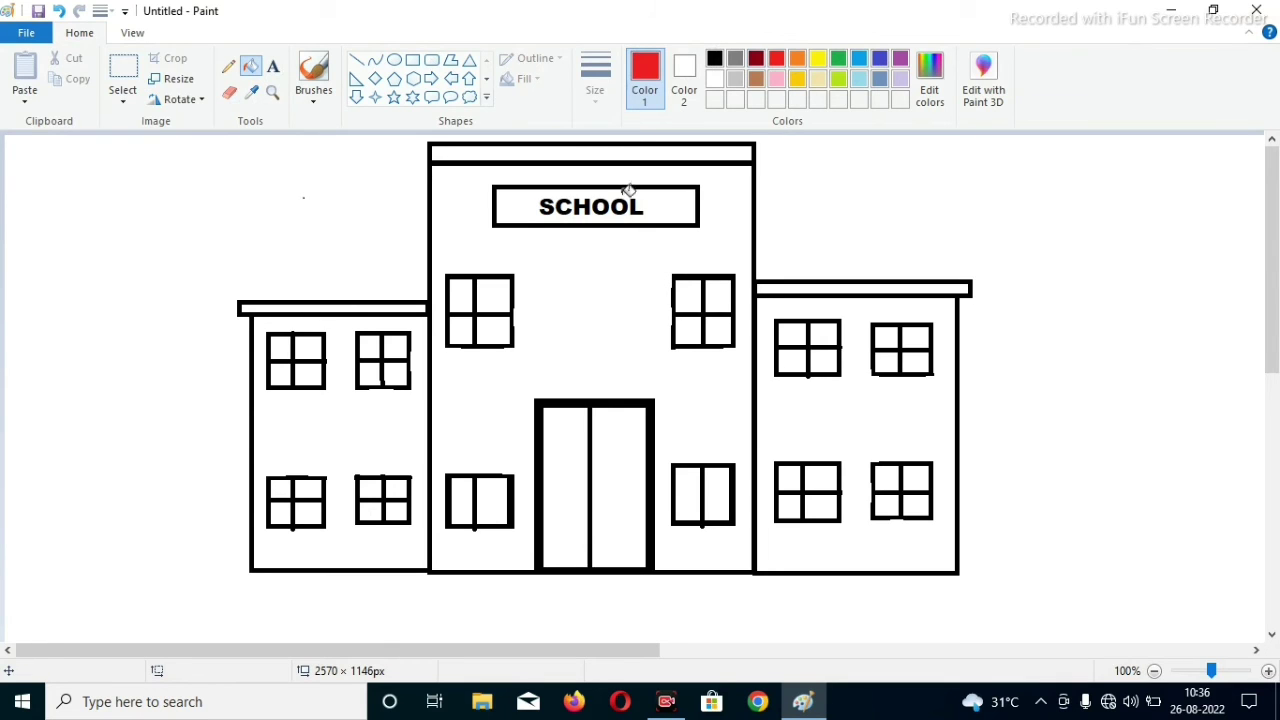
pyautogui.click(628, 250)
pyautogui.click(850, 420)
pyautogui.click(311, 400)
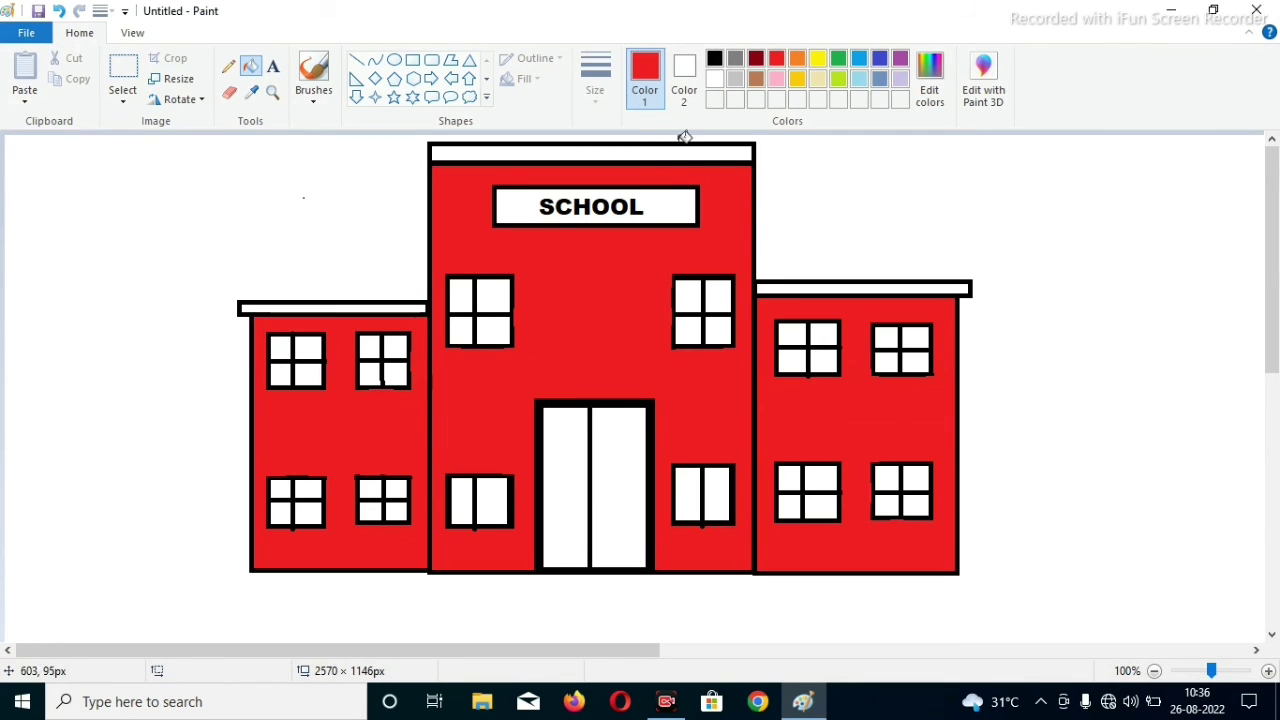
# - Fill the walls of the central block and both side wings with gold
pyautogui.click(797, 79)
pyautogui.click(720, 250)
pyautogui.click(848, 390)
pyautogui.click(371, 417)
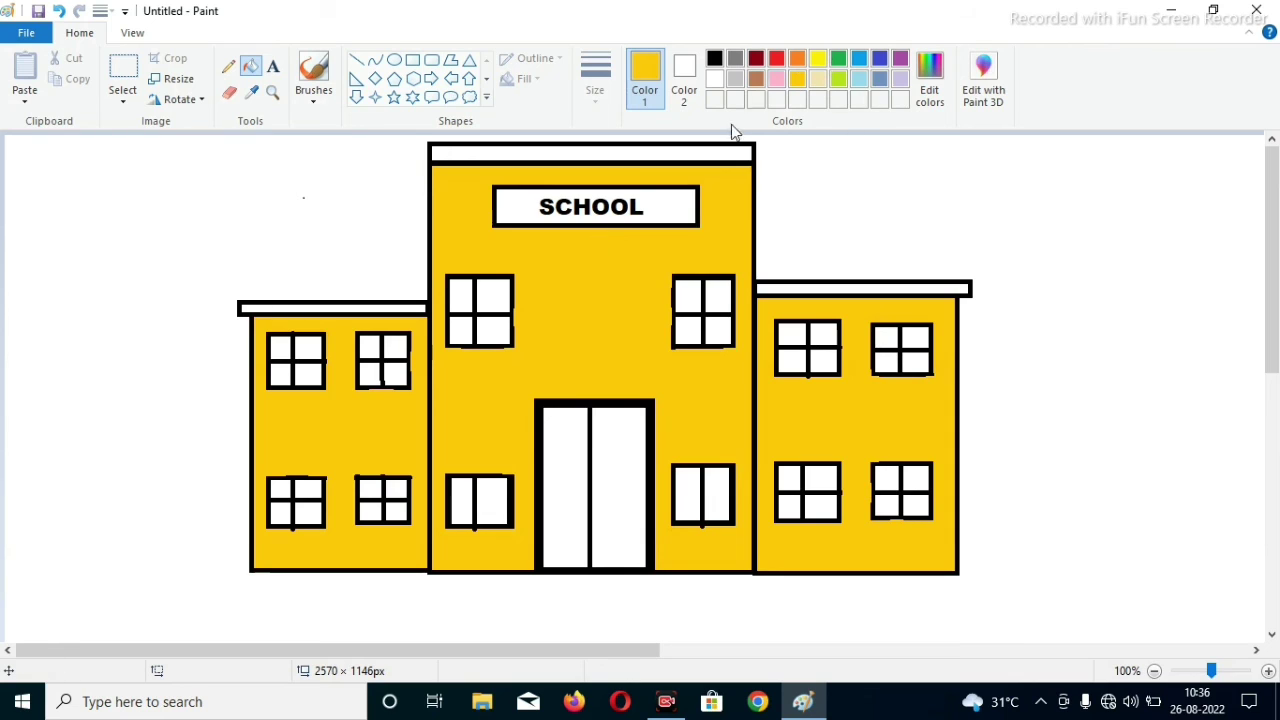
# - Fill the roof strips of the central block and both side wings with brown
pyautogui.click(756, 79)
pyautogui.click(628, 150)
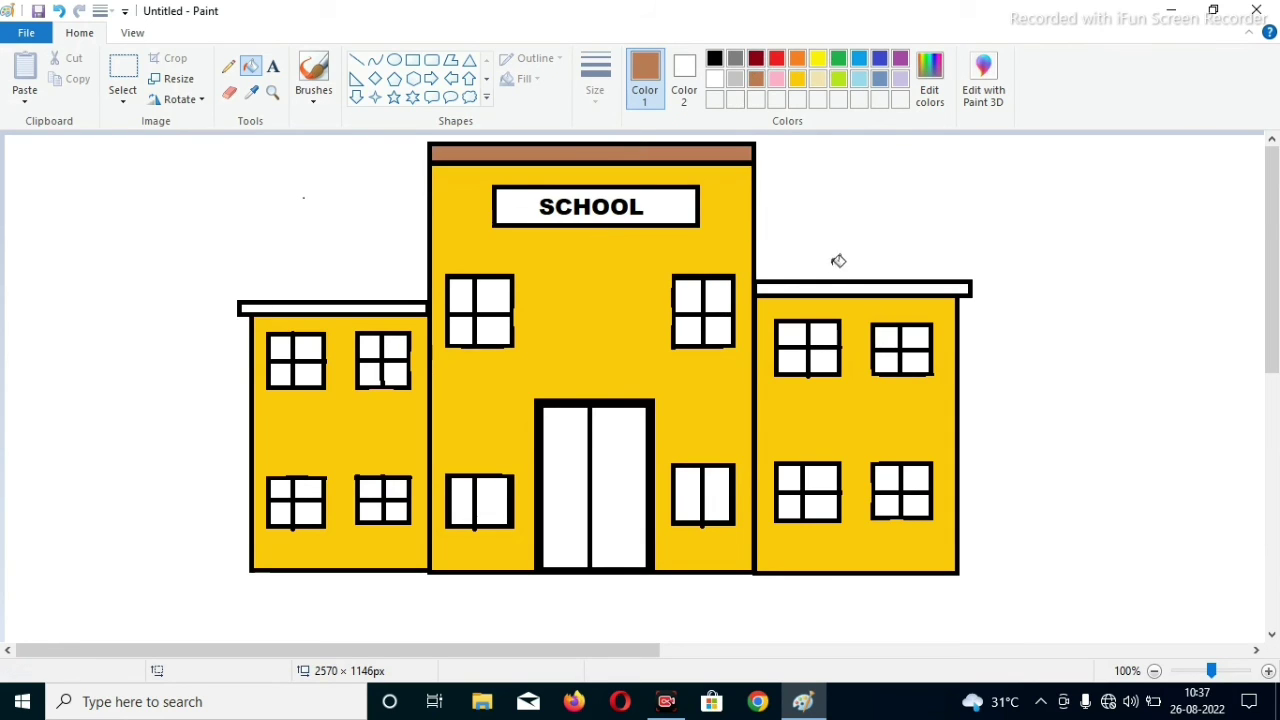
pyautogui.click(831, 289)
pyautogui.click(414, 308)
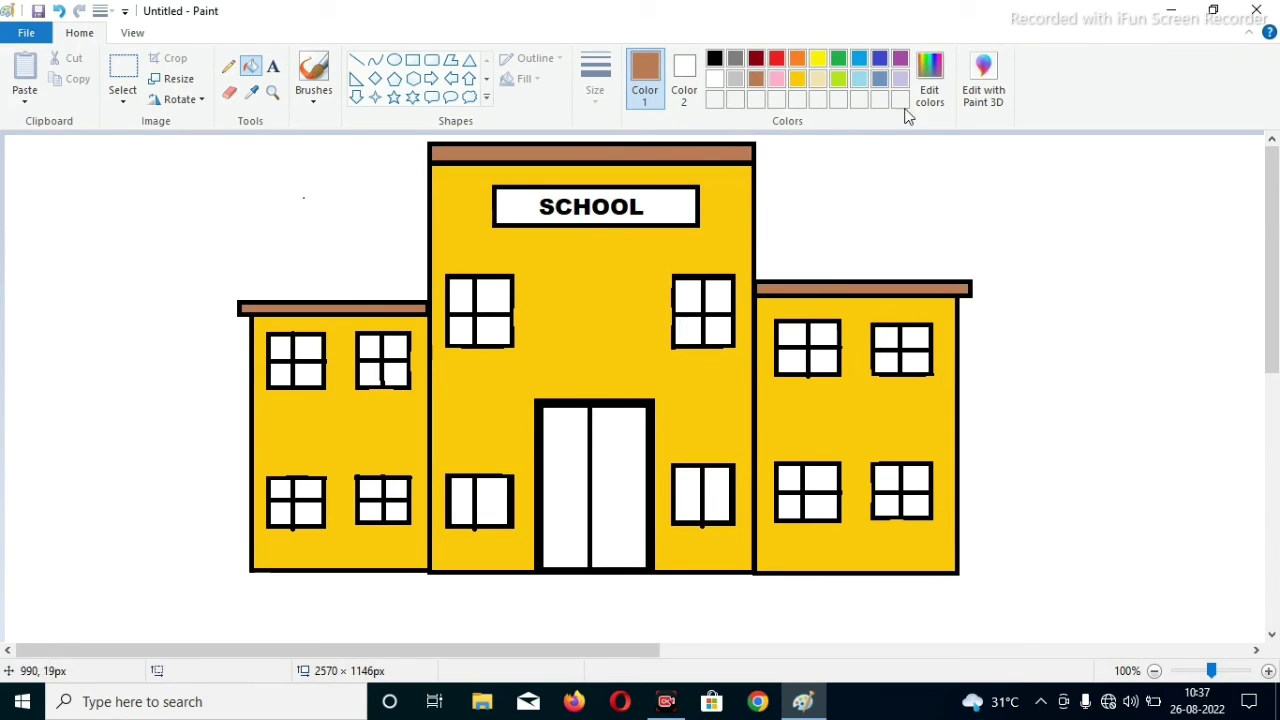
# - Fill all panes of the two upper windows in the right wing with light turquoise
pyautogui.click(859, 79)
pyautogui.click(792, 361)
pyautogui.click(794, 333)
pyautogui.click(827, 333)
pyautogui.click(826, 361)
pyautogui.click(886, 336)
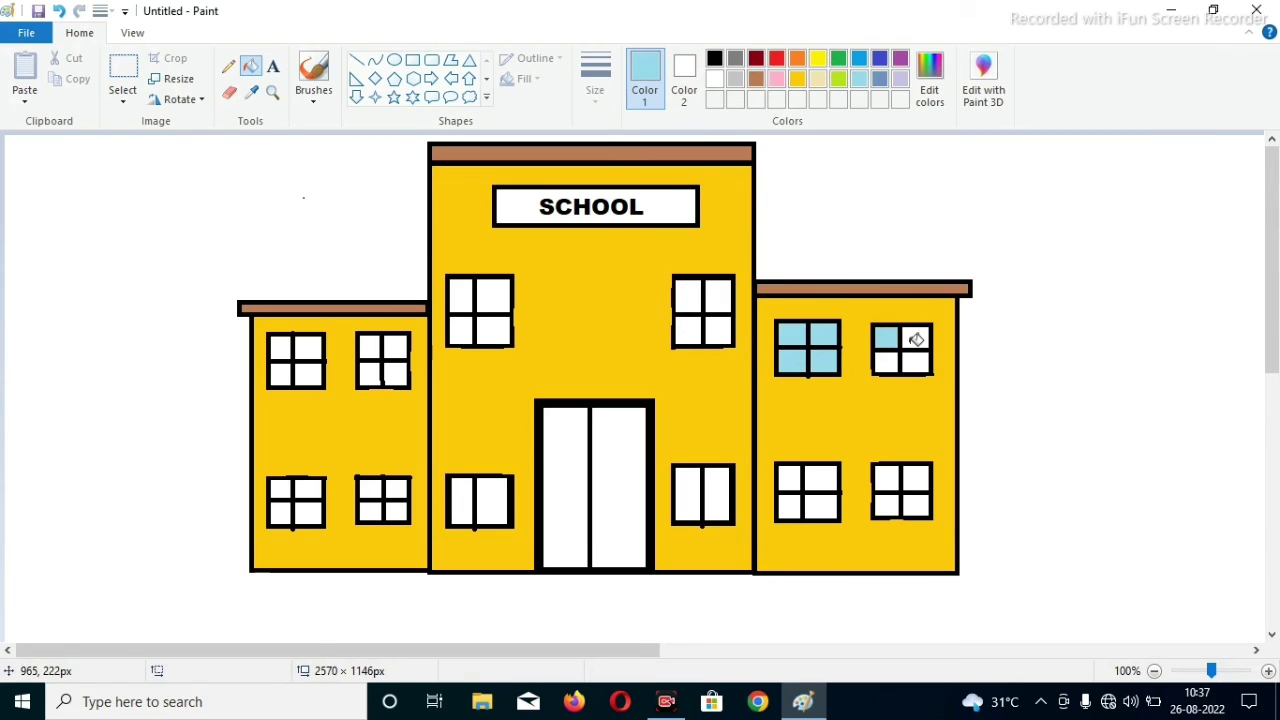
pyautogui.click(916, 337)
pyautogui.click(886, 362)
pyautogui.click(916, 362)
# - Fill all panes of the two lower windows in the right wing with light turquoise
pyautogui.click(886, 476)
pyautogui.click(916, 476)
pyautogui.click(886, 505)
pyautogui.click(916, 505)
pyautogui.click(790, 507)
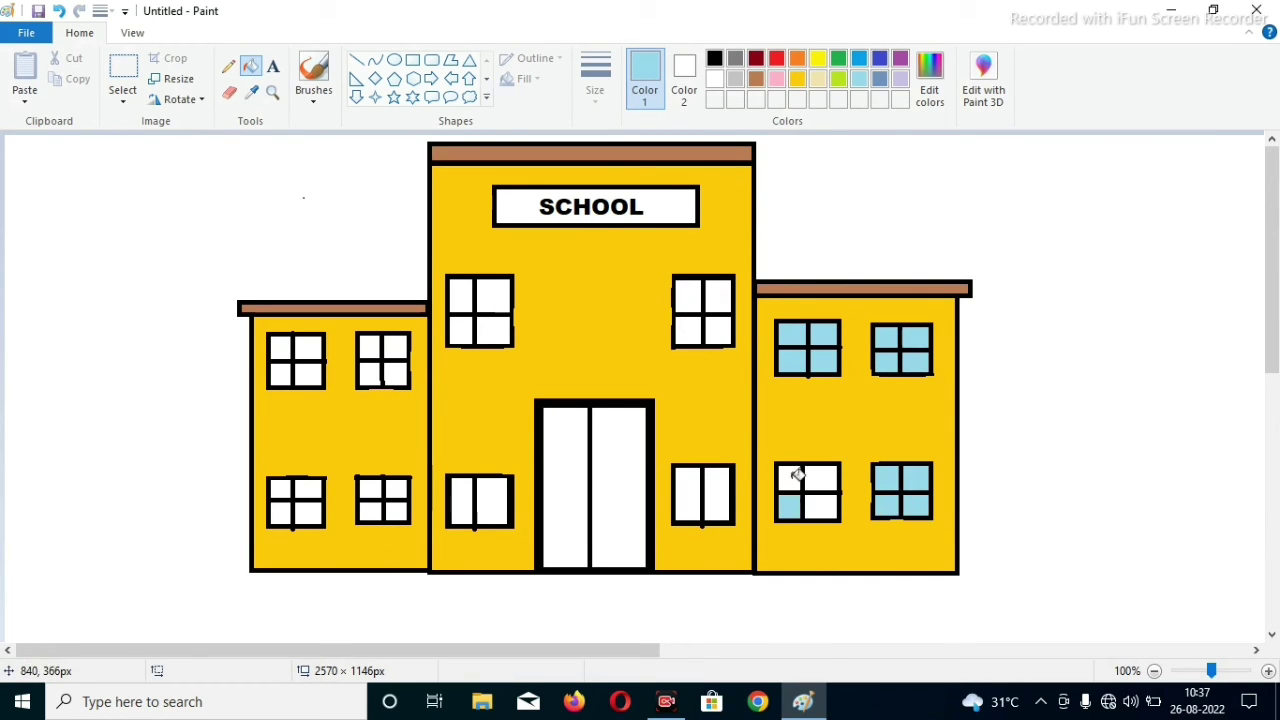
pyautogui.click(797, 476)
pyautogui.click(826, 477)
pyautogui.click(826, 506)
# - Fill the panes of the central block's lower and upper windows to the right of the door with light turquoise
pyautogui.click(690, 490)
pyautogui.click(732, 490)
pyautogui.hotkey('ctrl', 'z')
pyautogui.click(722, 487)
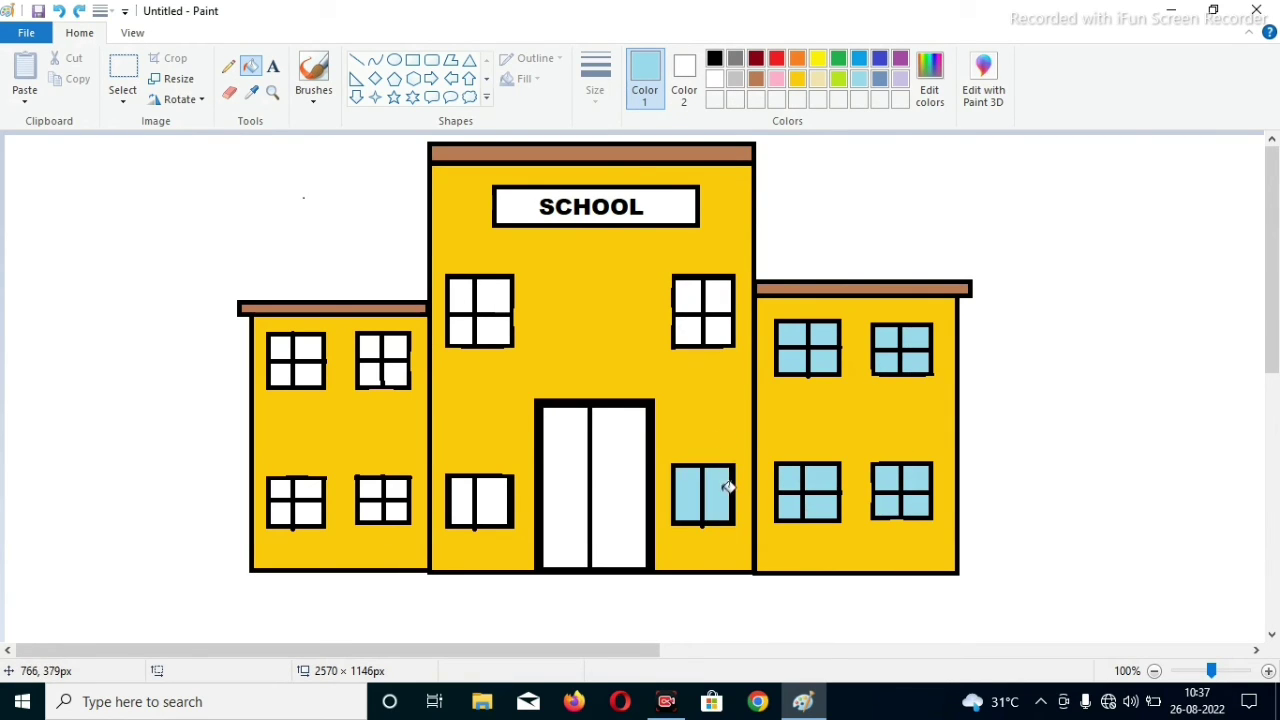
pyautogui.click(730, 296)
pyautogui.click(720, 329)
pyautogui.click(690, 330)
pyautogui.click(686, 294)
# - Fill the panes of the central block's lower and upper windows to the left of the door with light turquoise
pyautogui.click(463, 491)
pyautogui.click(500, 490)
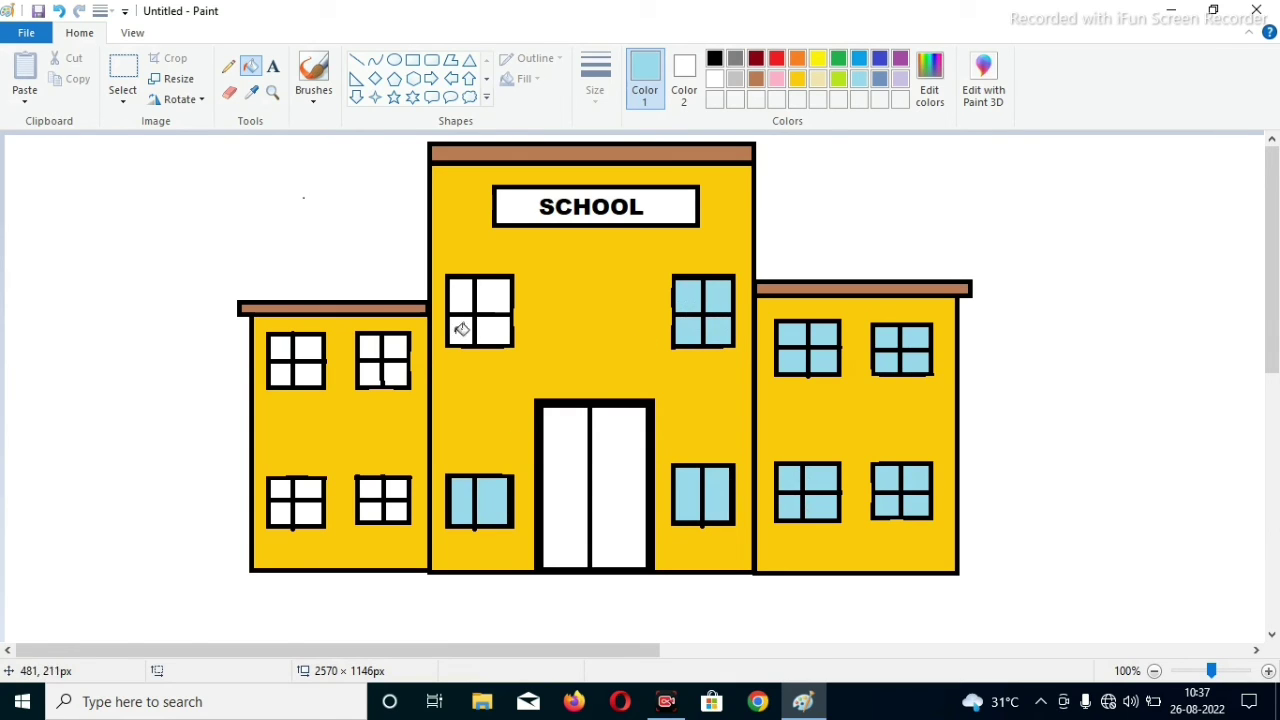
pyautogui.click(462, 329)
pyautogui.click(463, 295)
pyautogui.click(497, 295)
pyautogui.click(499, 333)
pyautogui.hotkey('ctrl', 'z')
pyautogui.click(503, 330)
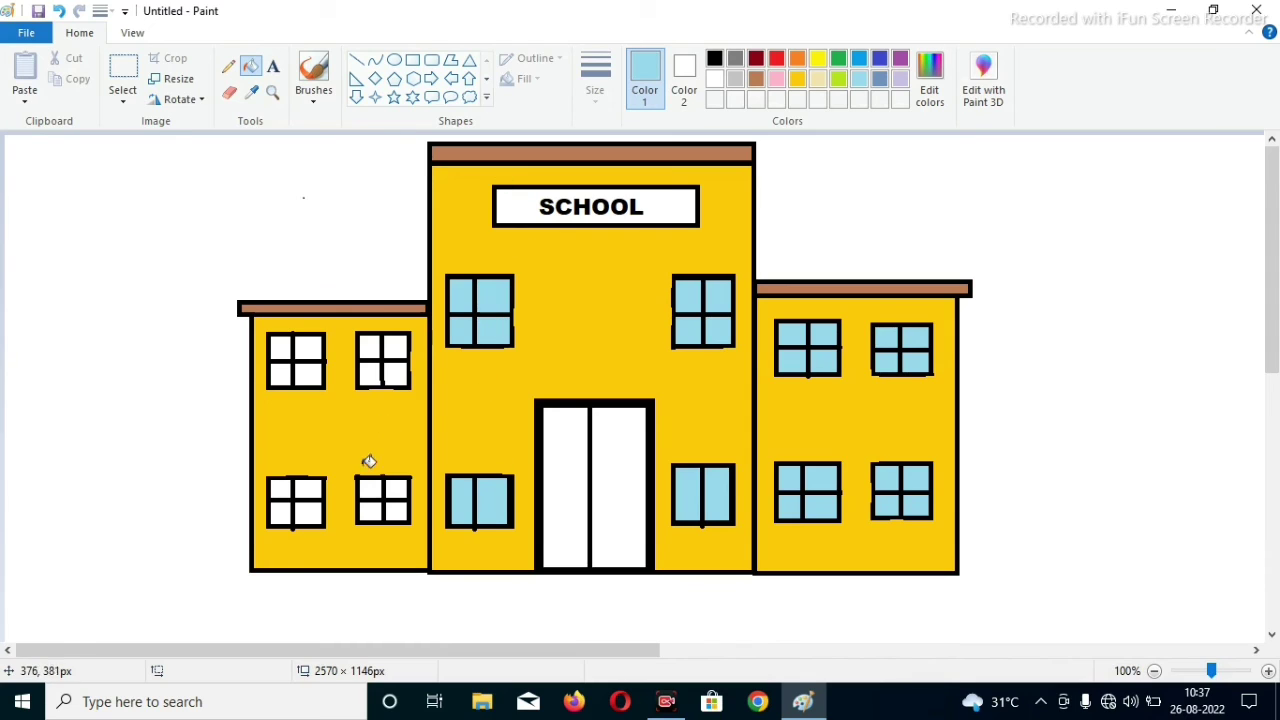
# - Fill the panes of the left wing's two windows nearest the central block with light turquoise
pyautogui.click(398, 373)
pyautogui.click(397, 345)
pyautogui.click(370, 345)
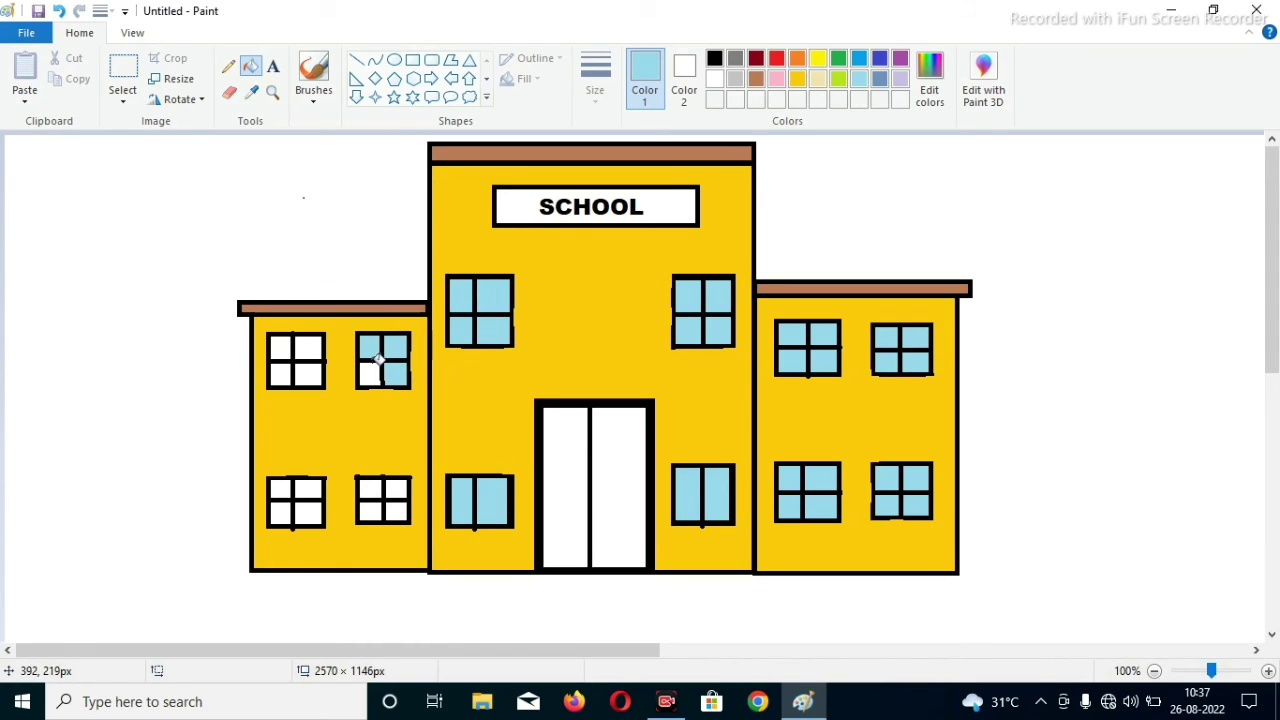
pyautogui.click(370, 373)
pyautogui.click(370, 487)
pyautogui.click(400, 488)
pyautogui.click(397, 511)
pyautogui.click(370, 511)
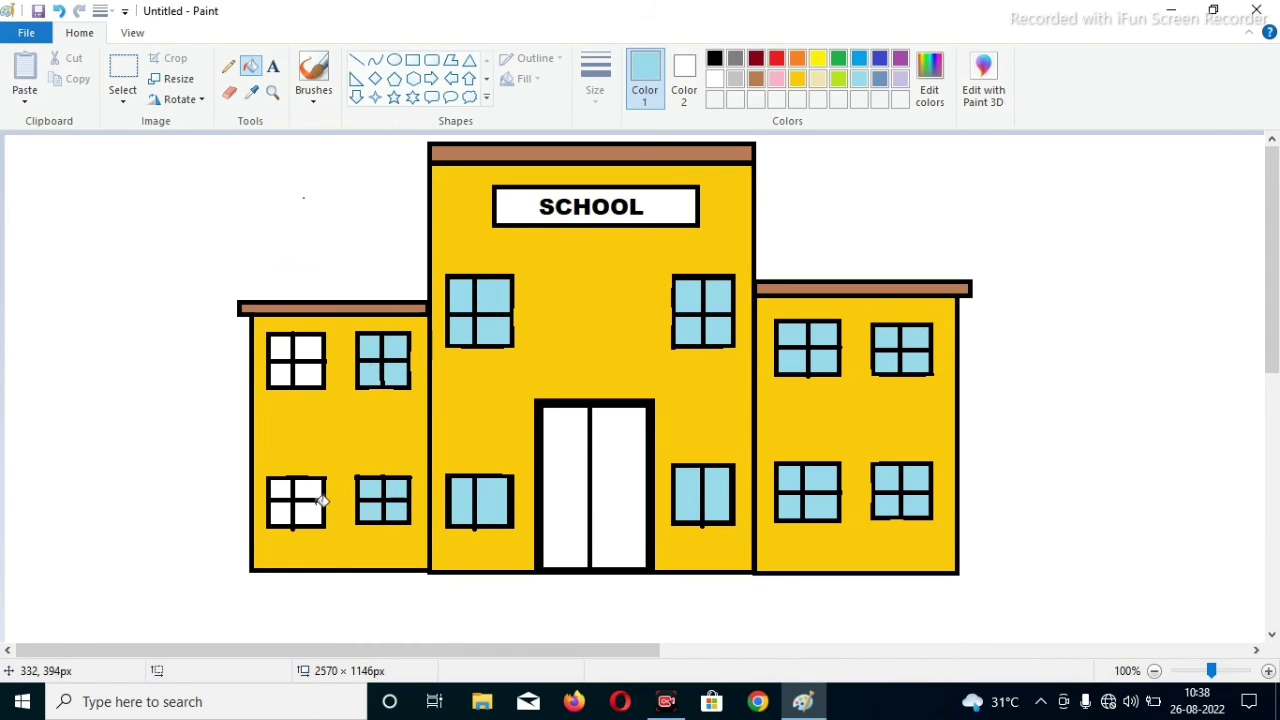
# - Fill the panes of the left wing's two outermost windows with light turquoise
pyautogui.click(311, 511)
pyautogui.click(311, 488)
pyautogui.click(282, 488)
pyautogui.click(282, 511)
pyautogui.click(284, 378)
pyautogui.click(283, 347)
pyautogui.click(311, 347)
pyautogui.click(311, 375)
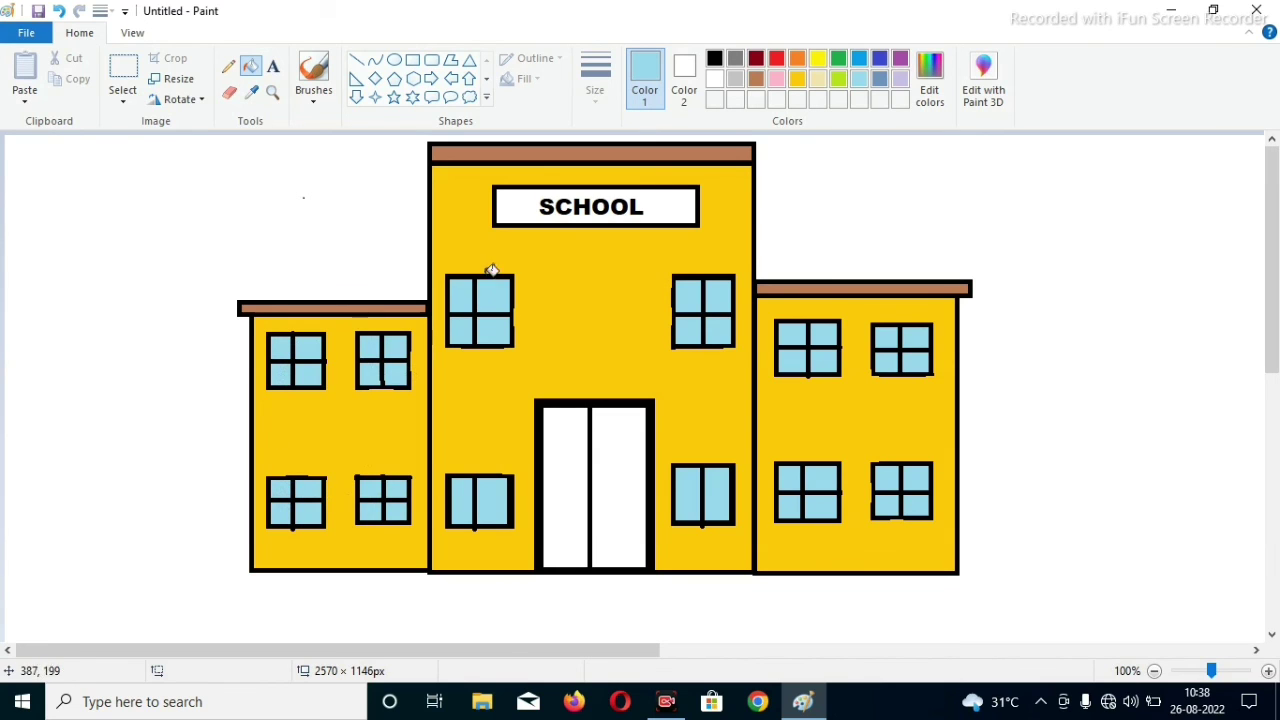
# - Fill both door panels with indigo and the SCHOOL signboard's background with purple
pyautogui.click(879, 59)
pyautogui.click(618, 455)
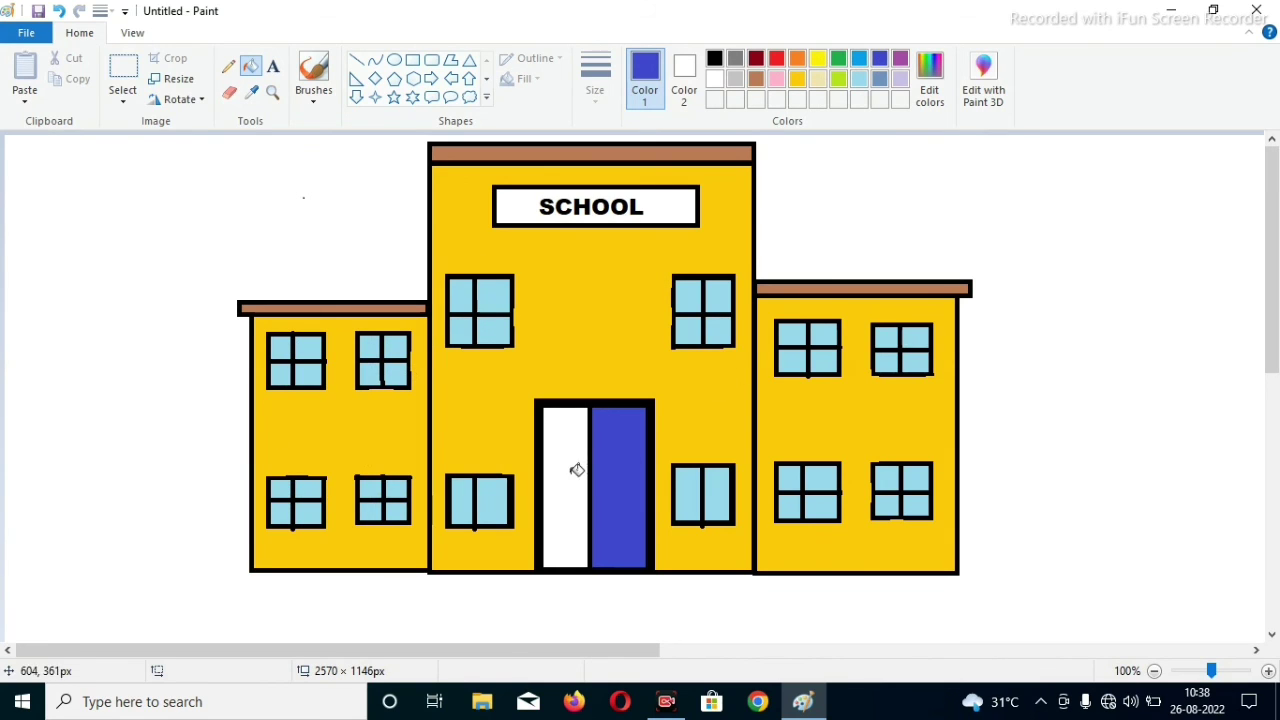
pyautogui.click(572, 469)
pyautogui.click(898, 59)
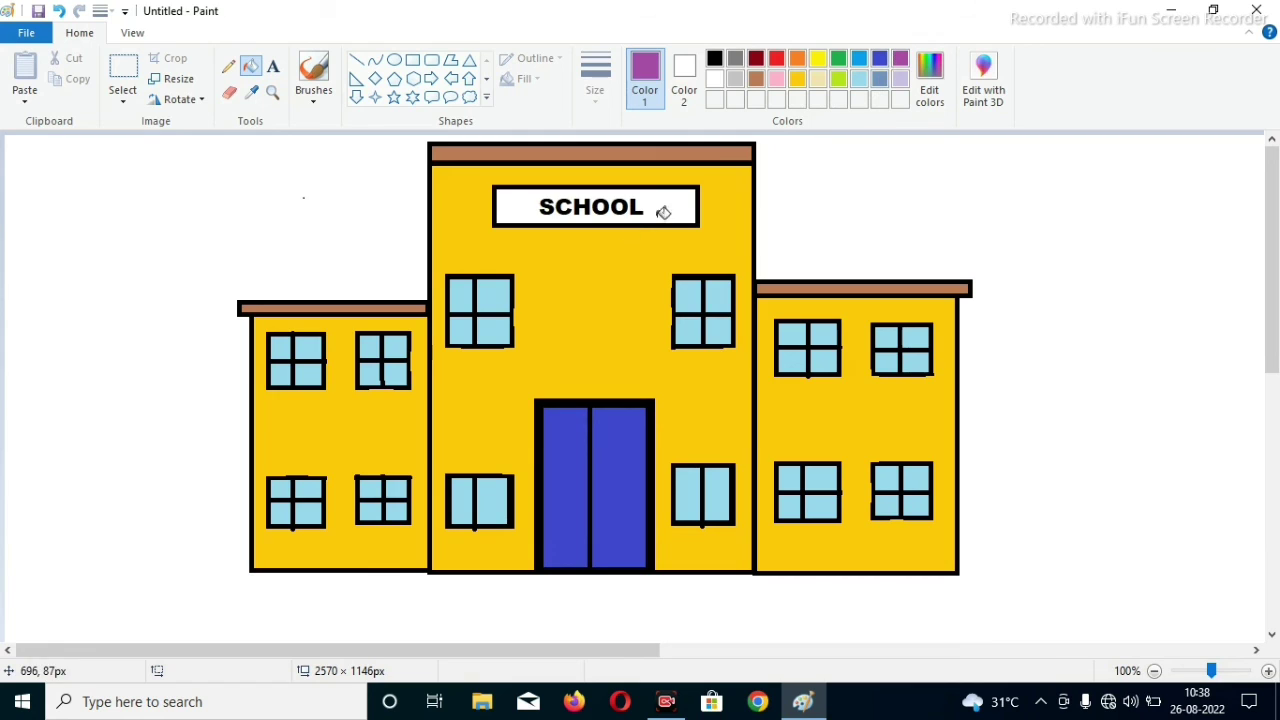
pyautogui.click(667, 210)
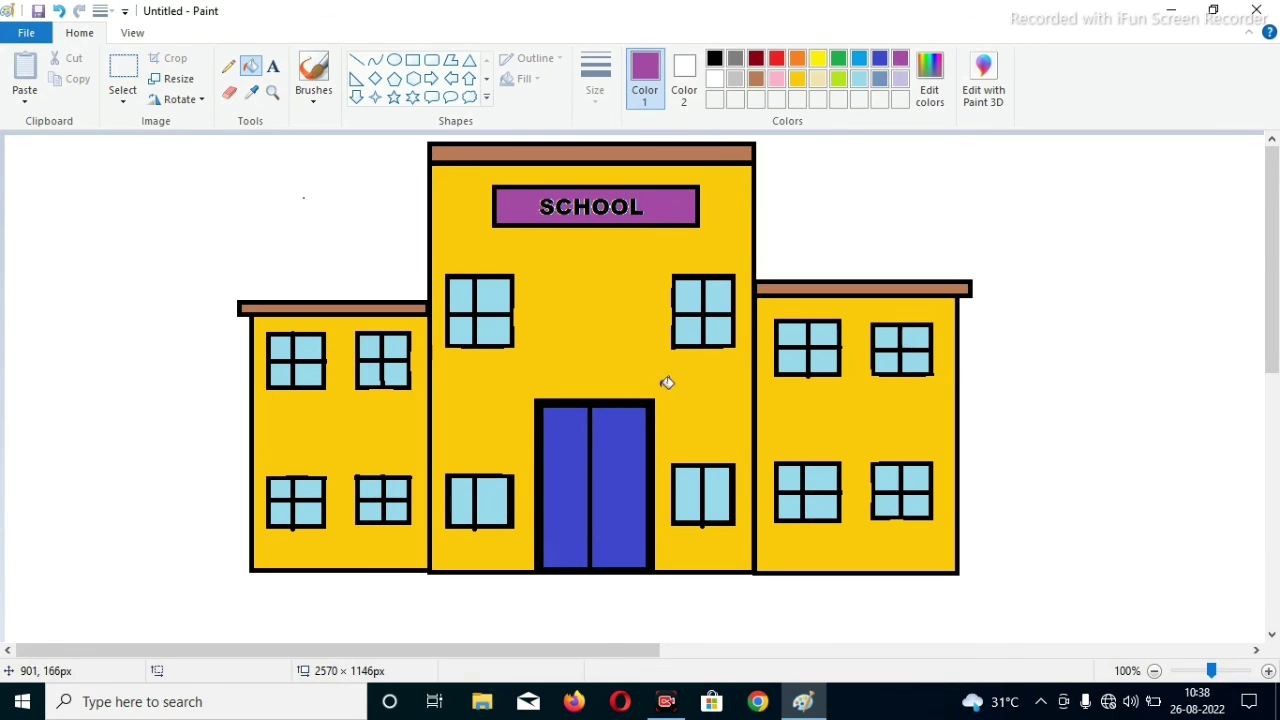
# - Draw a black-outlined ground rectangle about 1177 × 190 px below the school, with its upper edge along the building's base
pyautogui.scroll(-5, 716, 162)
pyautogui.click(122, 70)
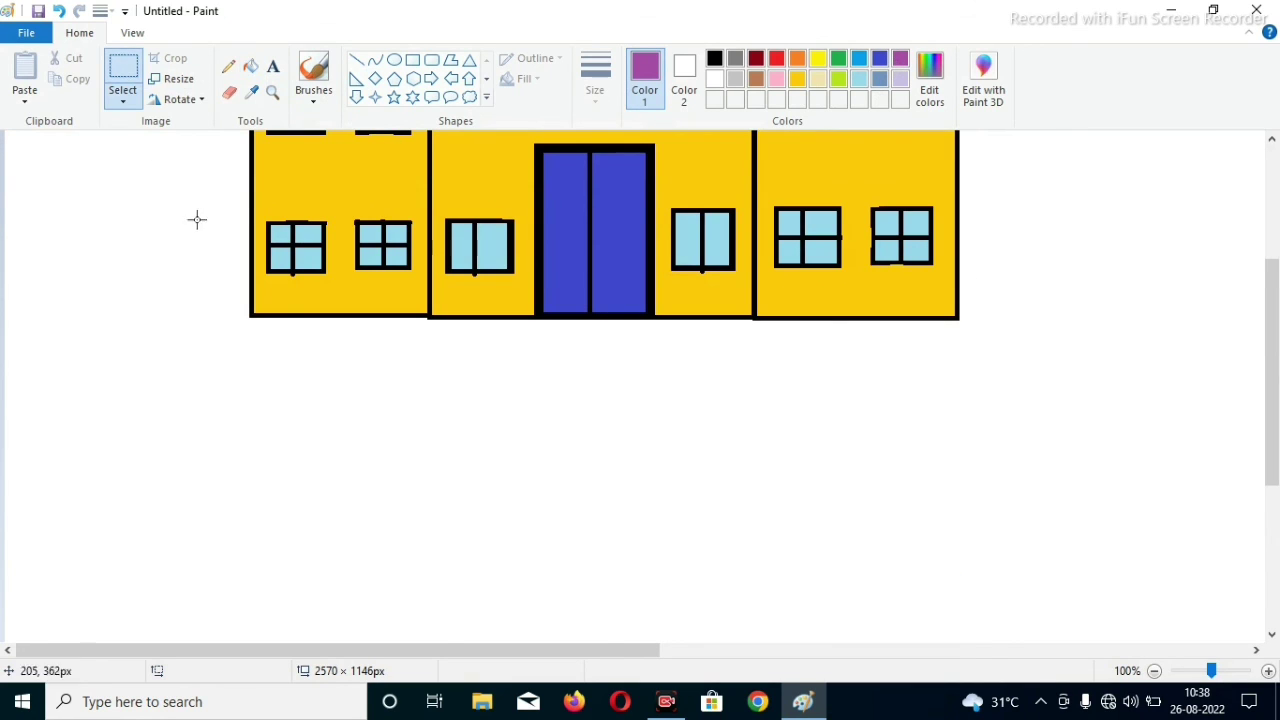
pyautogui.click(412, 60)
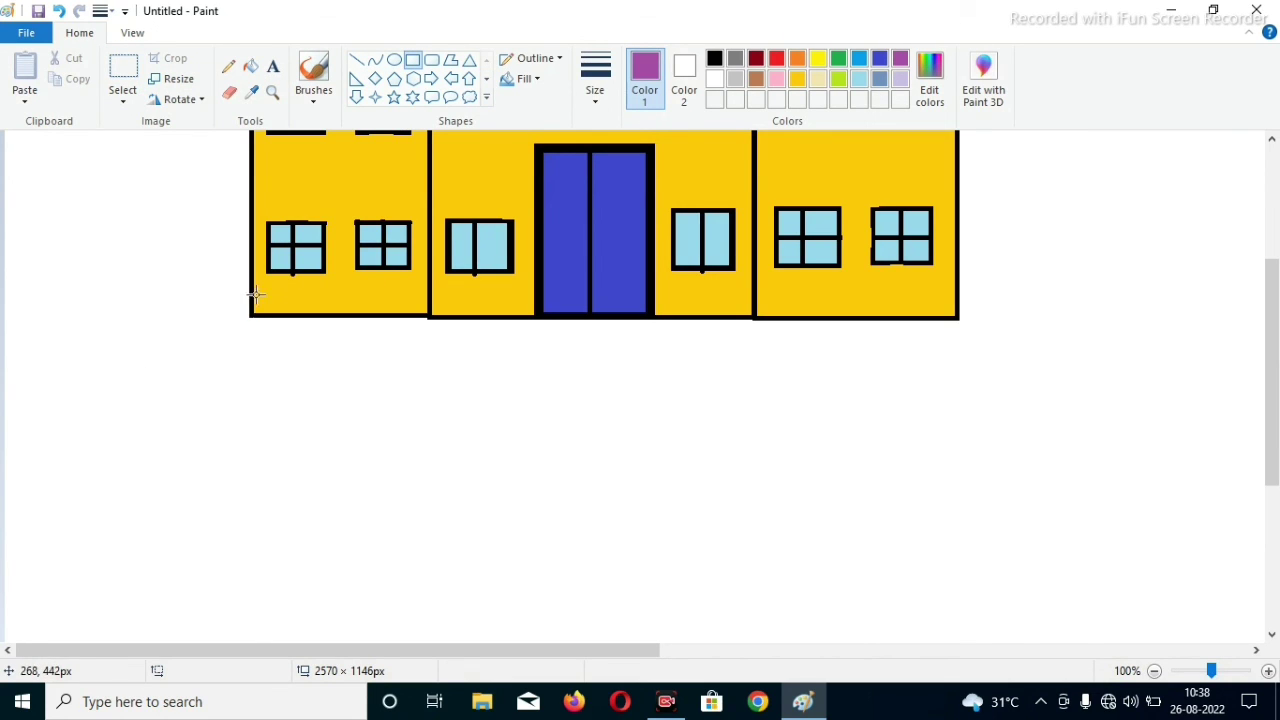
pyautogui.moveTo(251, 291); pyautogui.dragTo(148, 327)
pyautogui.hotkey('ctrl', 'z')
pyautogui.click(714, 58)
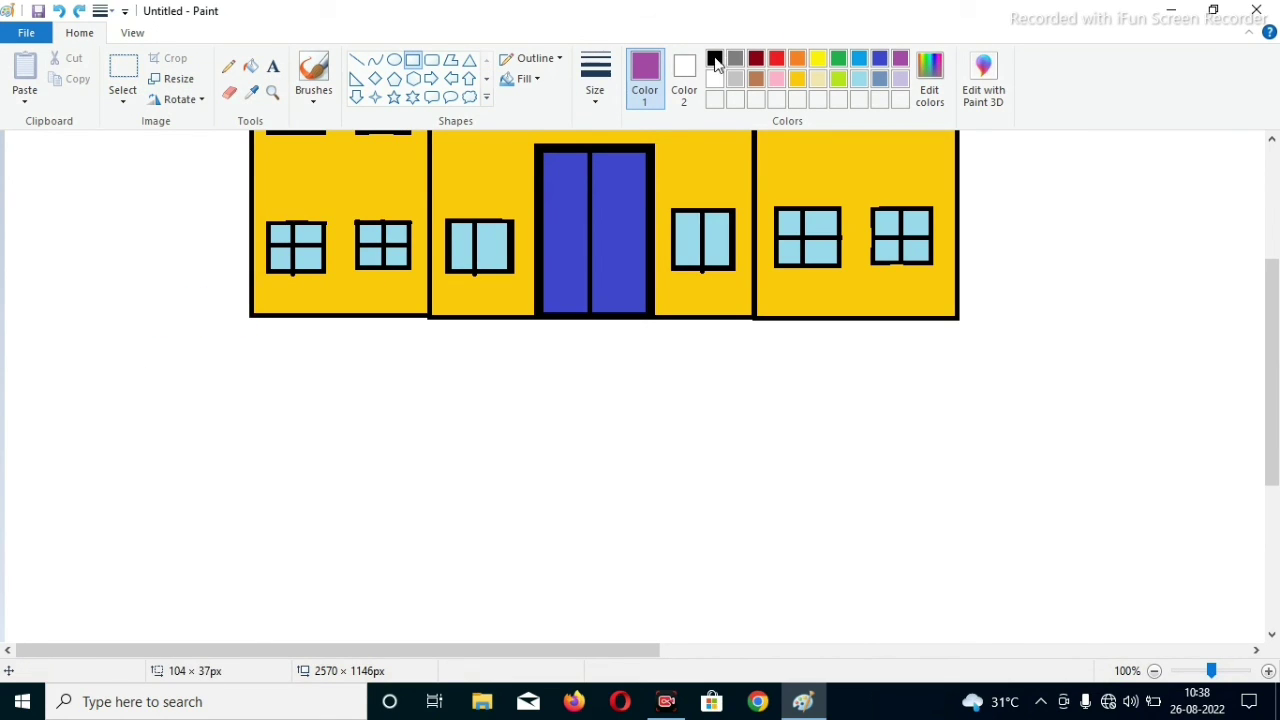
pyautogui.moveTo(250, 316); pyautogui.dragTo(83, 434)
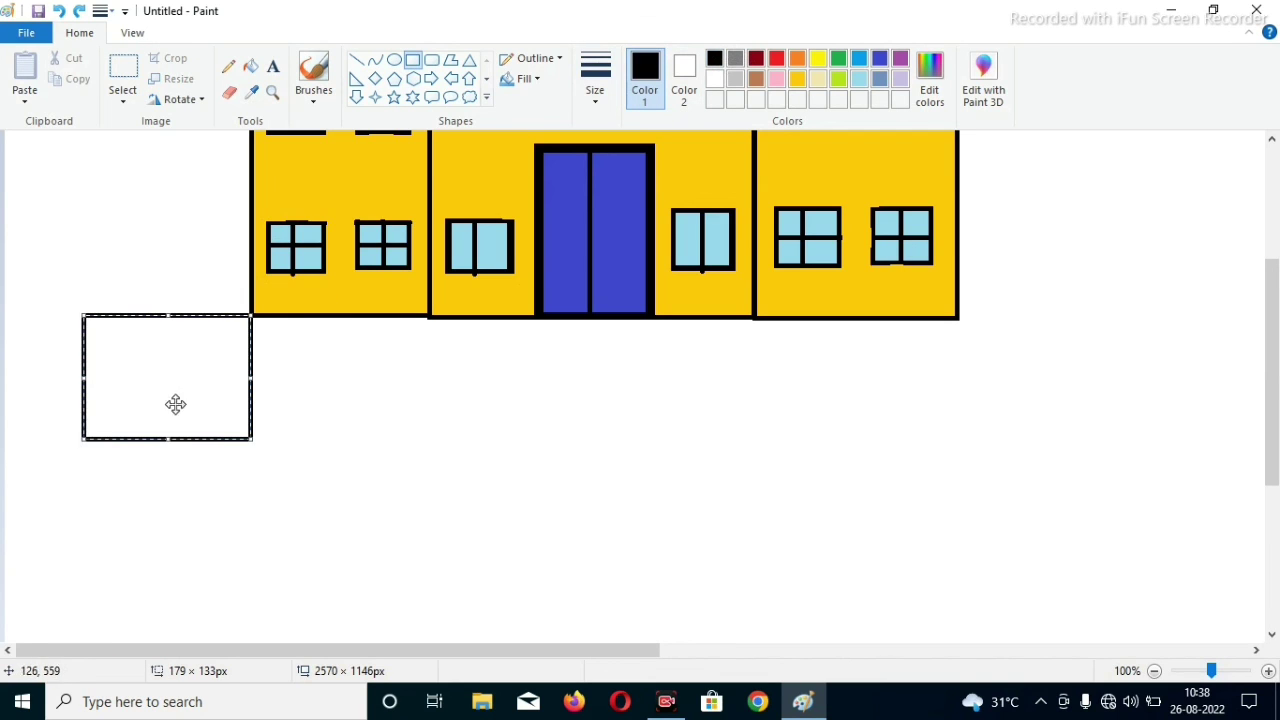
pyautogui.hotkey('ctrl', 'z')
pyautogui.moveTo(78, 347)
pyautogui.mouseDown()
pyautogui.moveTo(210, 399)
pyautogui.moveTo(1235, 562)
pyautogui.moveTo(1054, 520)
pyautogui.moveTo(1181, 524)
pyautogui.mouseUp()
pyautogui.moveTo(831, 394); pyautogui.dragTo(828, 366)
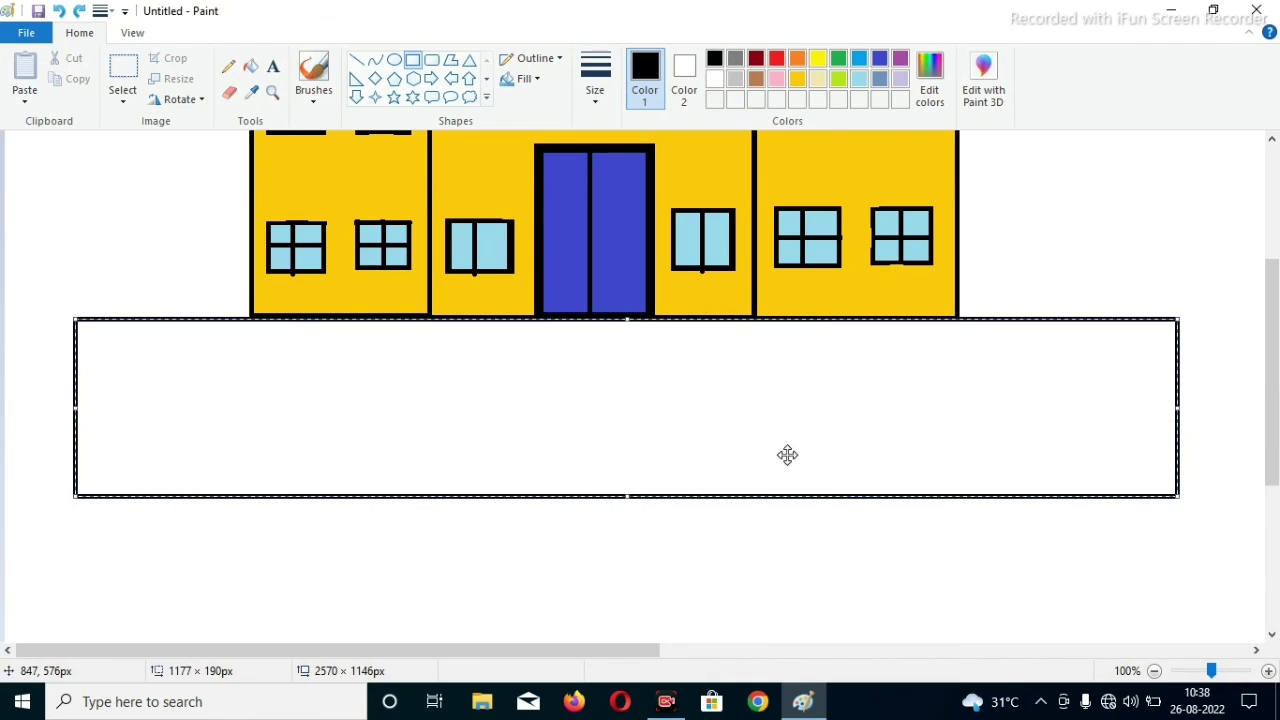
pyautogui.click(752, 516)
# - Fill the ground rectangle below the school with green
pyautogui.scroll(3, 1168, 537)
pyautogui.scroll(3, 1218, 483)
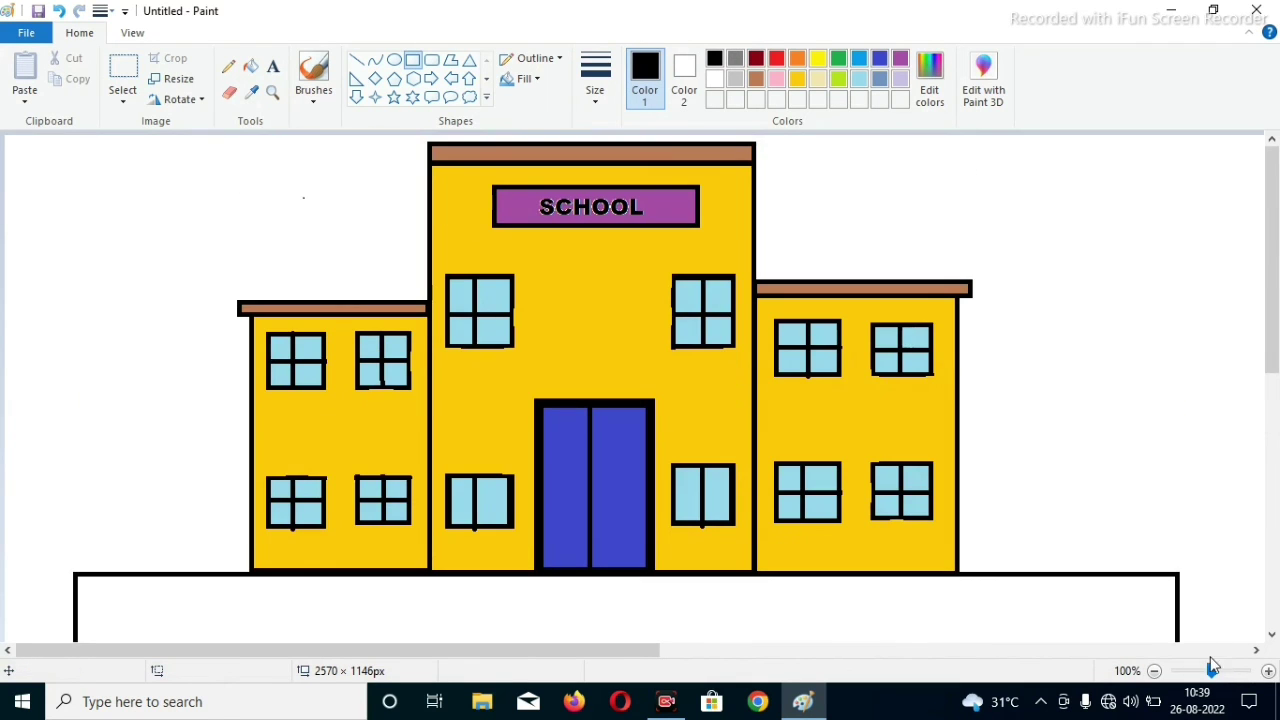
pyautogui.click(1154, 671)
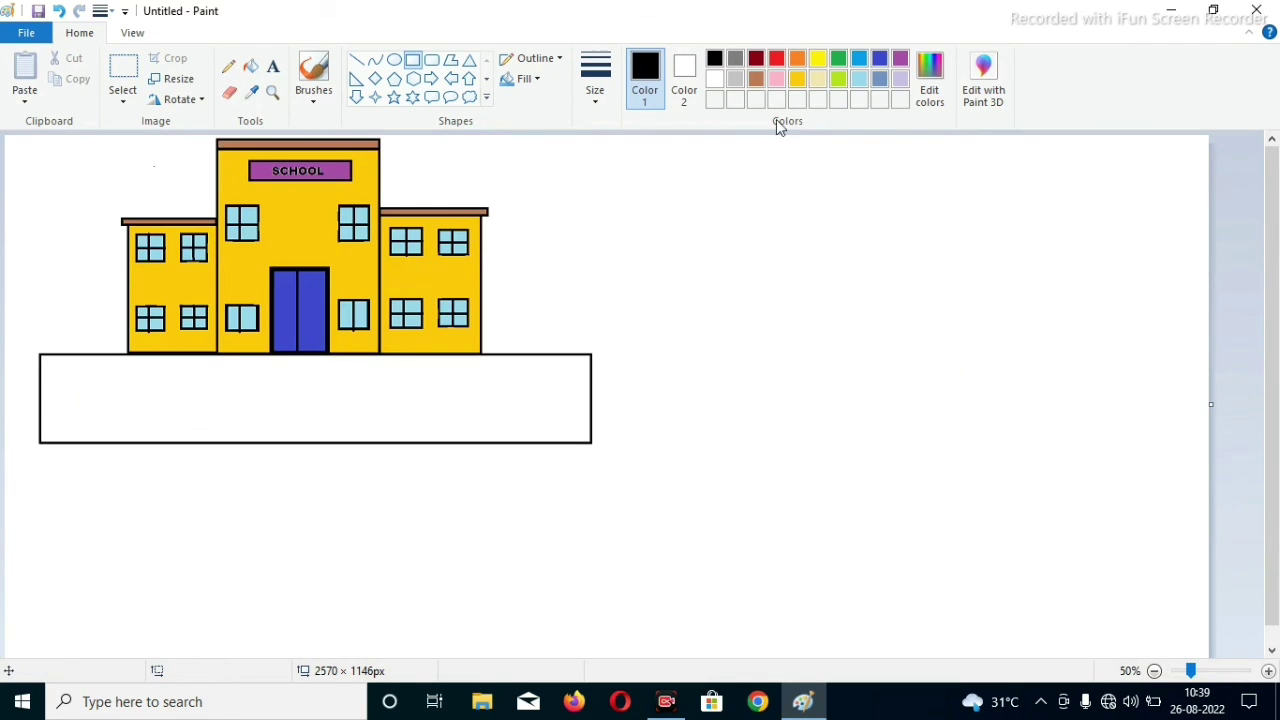
pyautogui.click(840, 66)
pyautogui.click(250, 66)
pyautogui.click(296, 393)
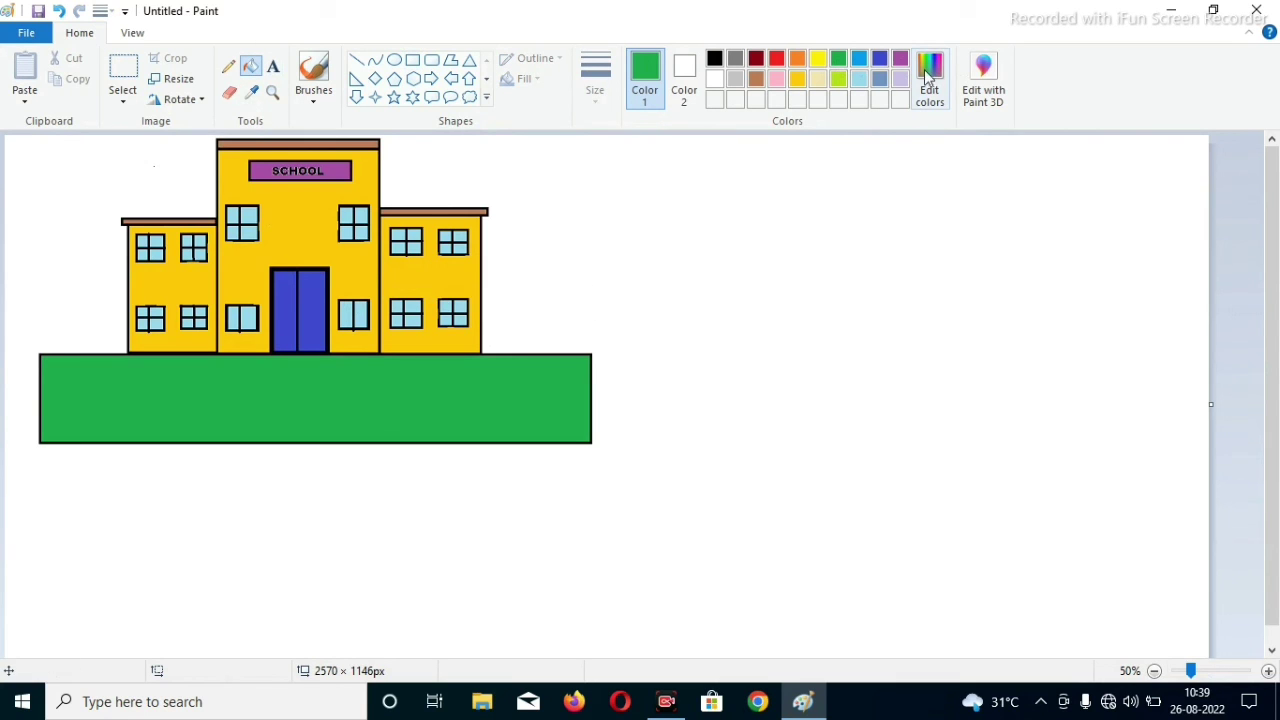
# - Return the zoom to 100% and dismiss the Speech Recognition error message
pyautogui.click(1234, 670)
pyautogui.click(1190, 671)
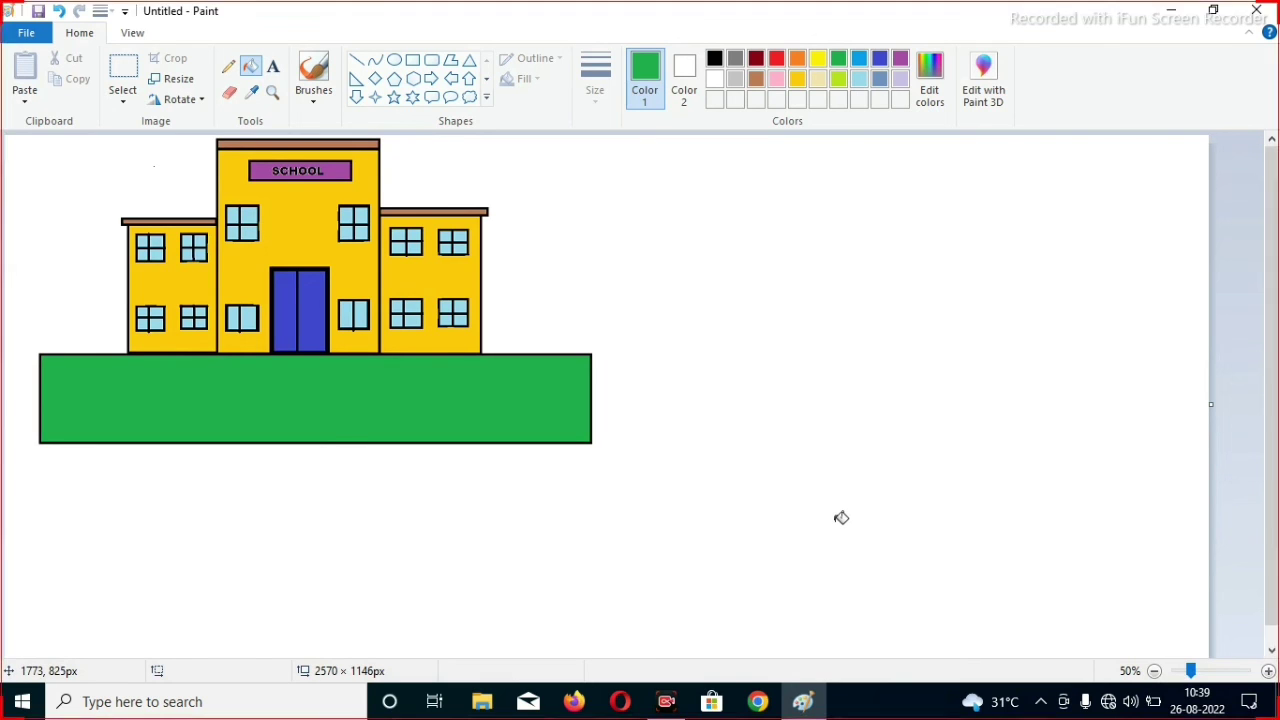
pyautogui.click(1268, 670)
pyautogui.scroll(1, 1276, 231)
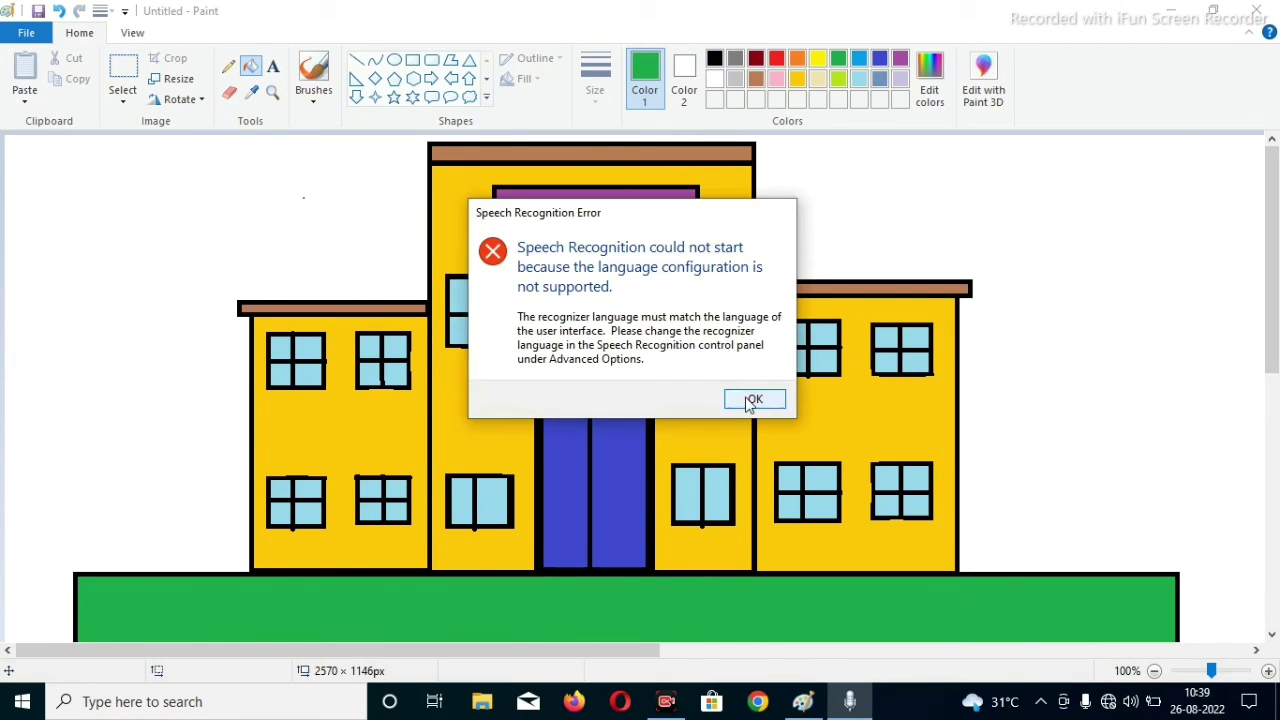
pyautogui.click(749, 397)
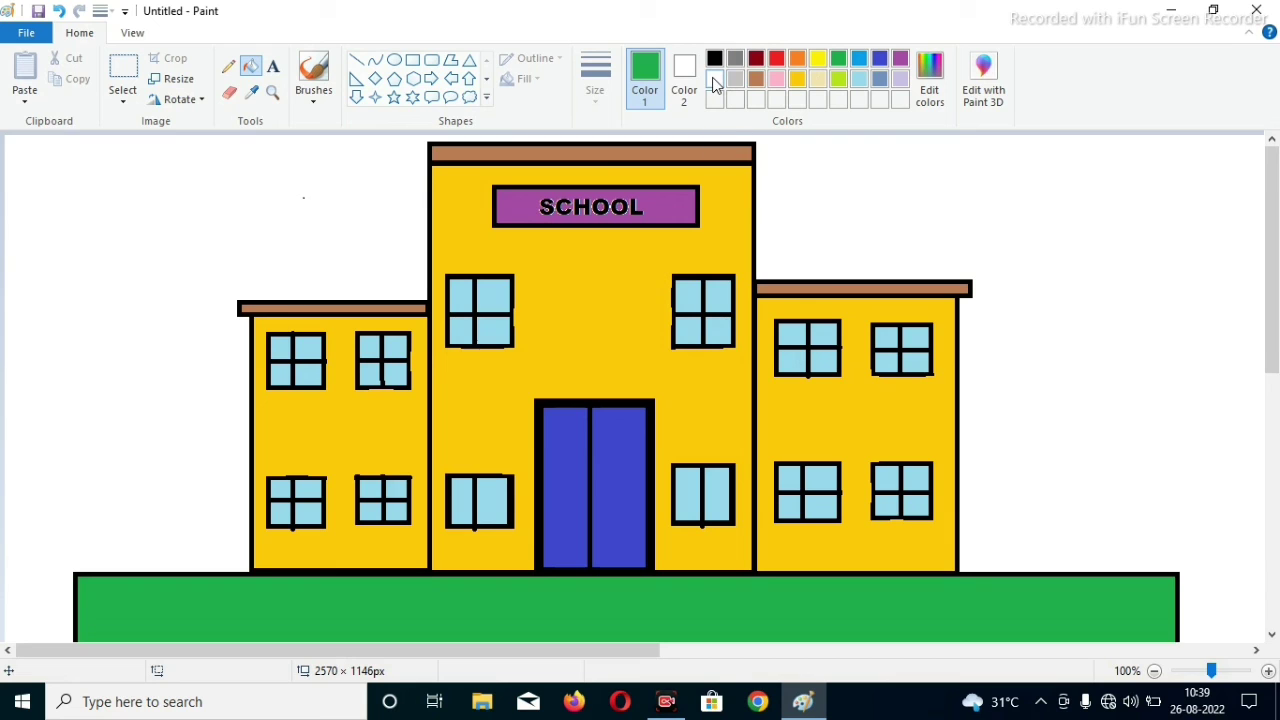
pyautogui.click(469, 96)
pyautogui.moveTo(888, 276); pyautogui.dragTo(1152, 156)
pyautogui.moveTo(1060, 222); pyautogui.dragTo(1140, 192)
pyautogui.click(714, 58)
pyautogui.click(229, 92)
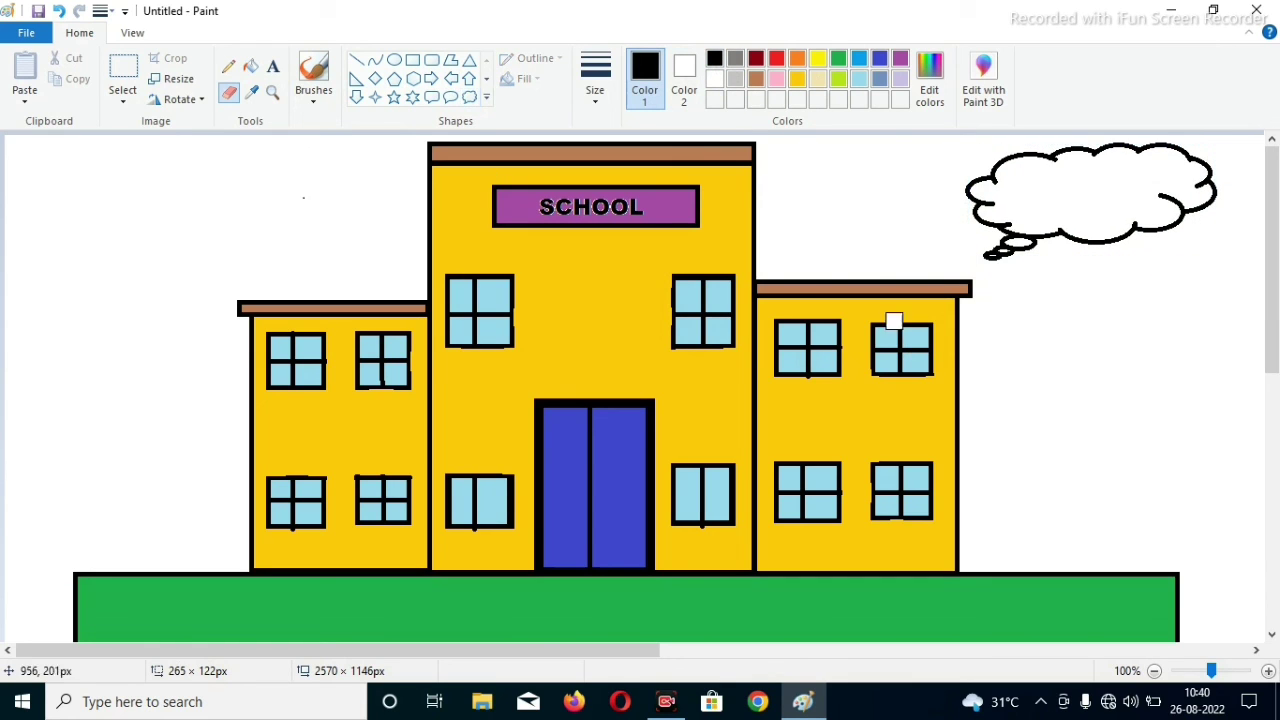
pyautogui.moveTo(986, 251); pyautogui.dragTo(1026, 258)
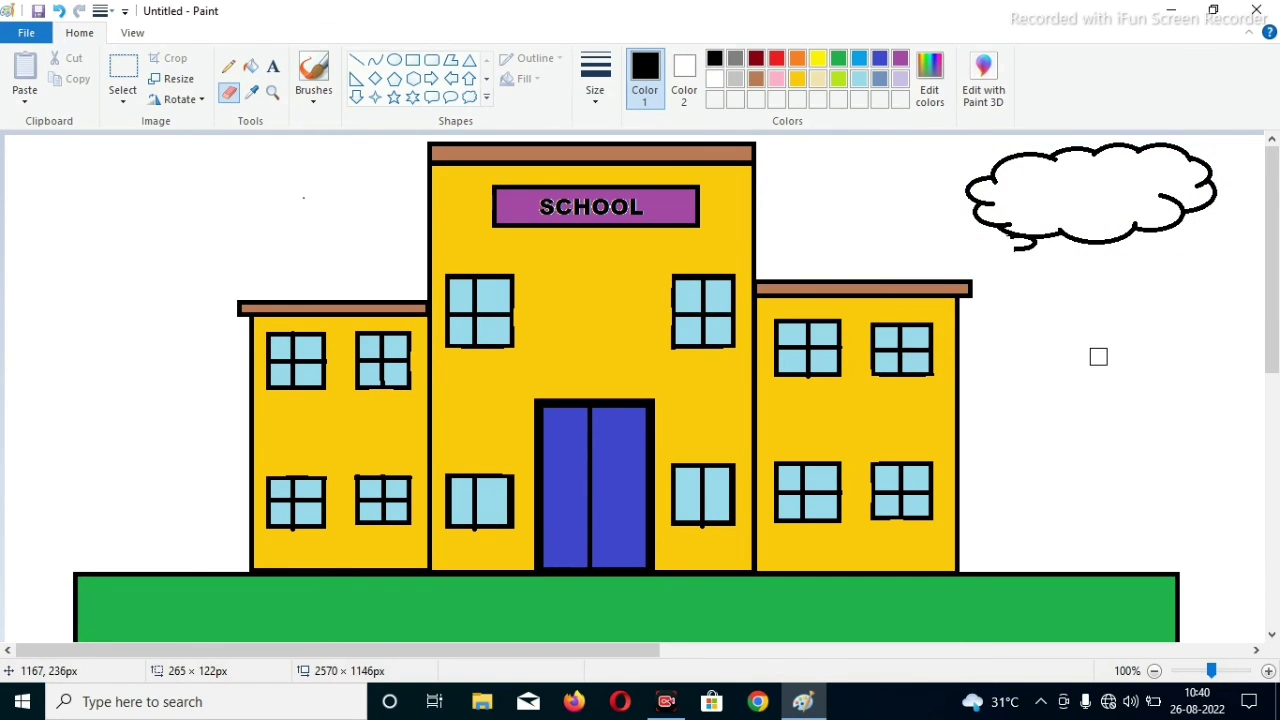
pyautogui.hotkey('ctrl', 'z')
pyautogui.hotkey('ctrl', 'z')
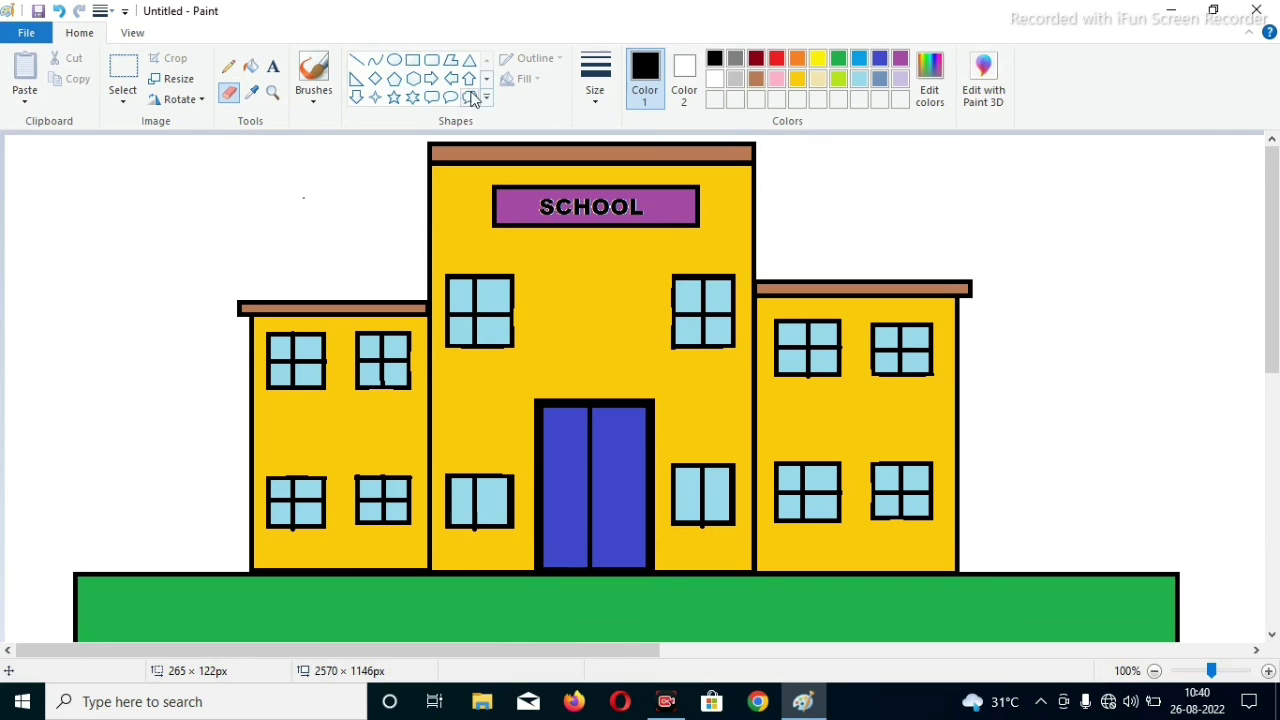
# - Draw two black cloud callouts in the sky, one about 205 px wide beyond the left wing and one beyond the right wing
pyautogui.click(469, 97)
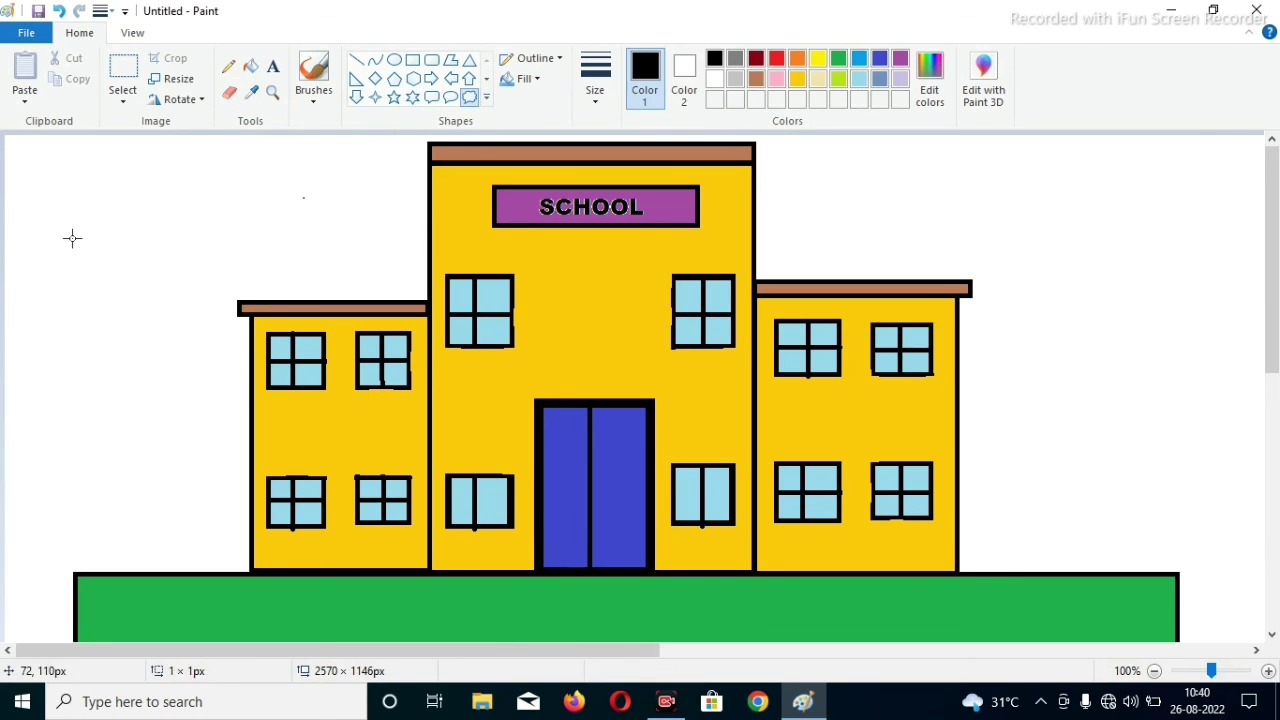
pyautogui.moveTo(70, 241); pyautogui.dragTo(259, 140)
pyautogui.moveTo(150, 194); pyautogui.dragTo(100, 236)
pyautogui.moveTo(113, 182); pyautogui.dragTo(113, 140)
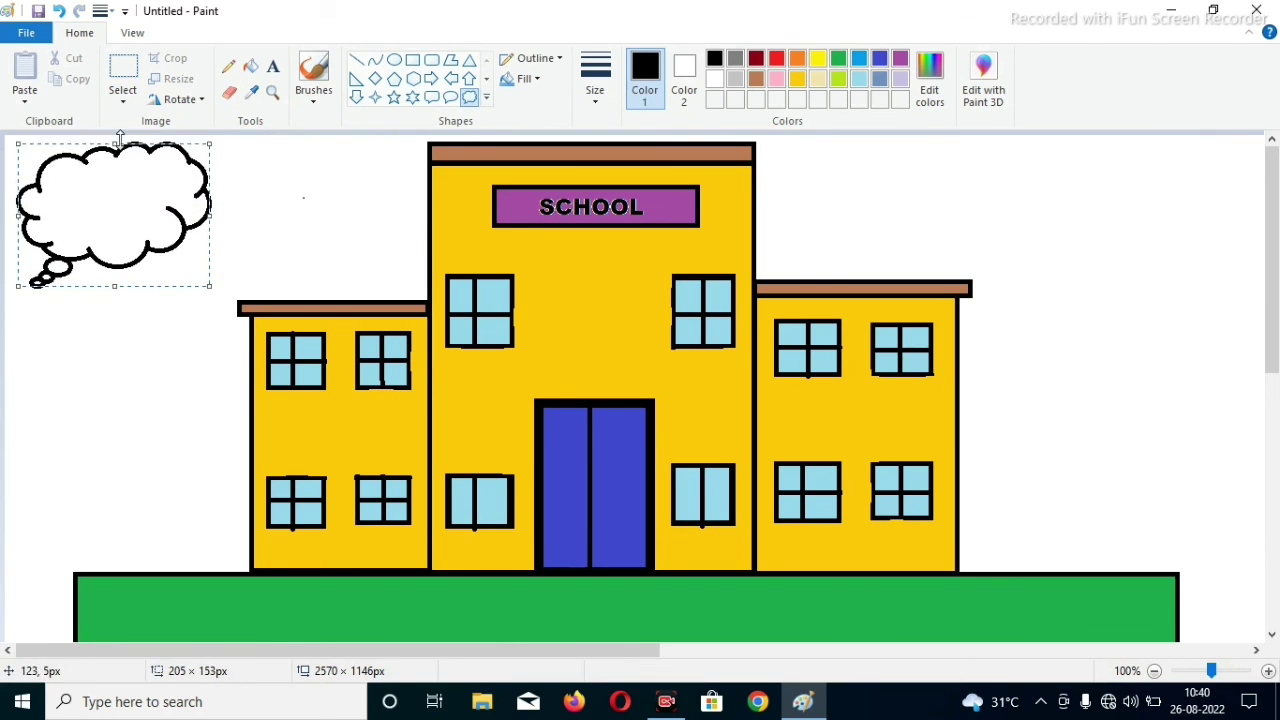
pyautogui.moveTo(1028, 262); pyautogui.dragTo(1222, 146)
pyautogui.moveTo(914, 202); pyautogui.dragTo(986, 176)
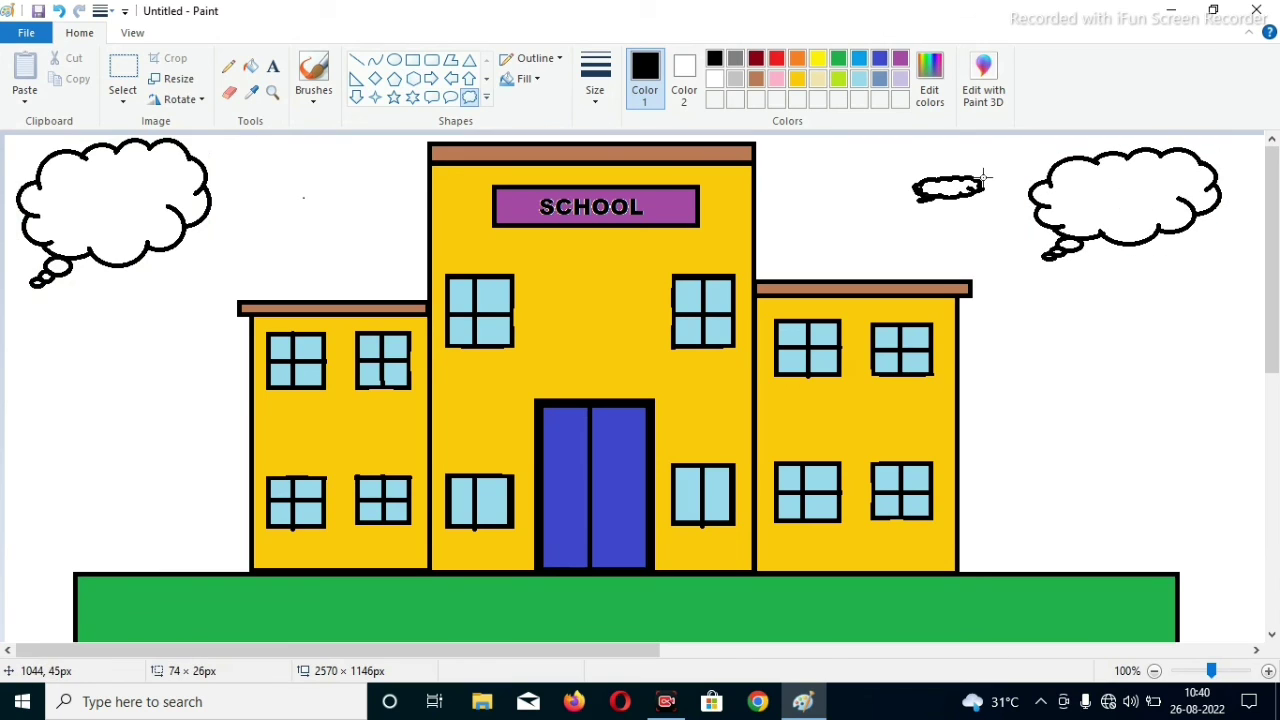
pyautogui.click(998, 160)
pyautogui.hotkey('ctrl', 'z')
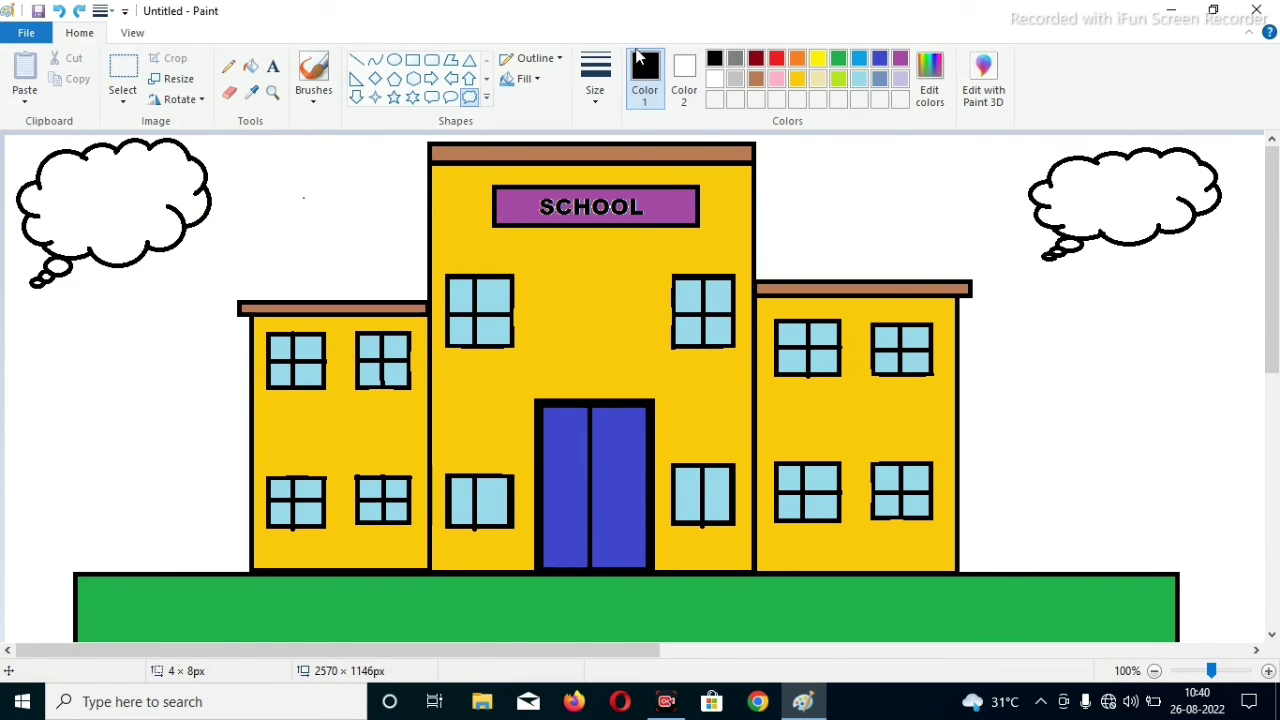
# - Fill the main bodies of both cloud callouts with light turquoise
pyautogui.click(854, 78)
pyautogui.click(250, 66)
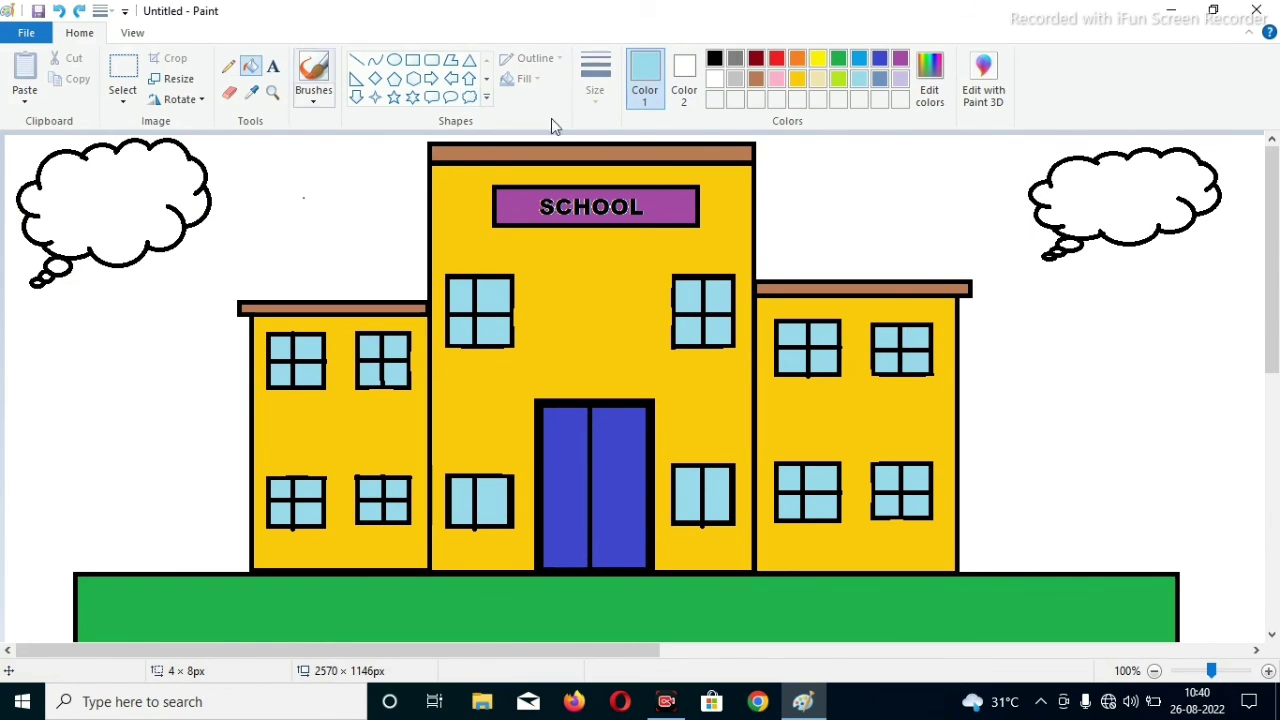
pyautogui.click(1082, 184)
pyautogui.click(142, 192)
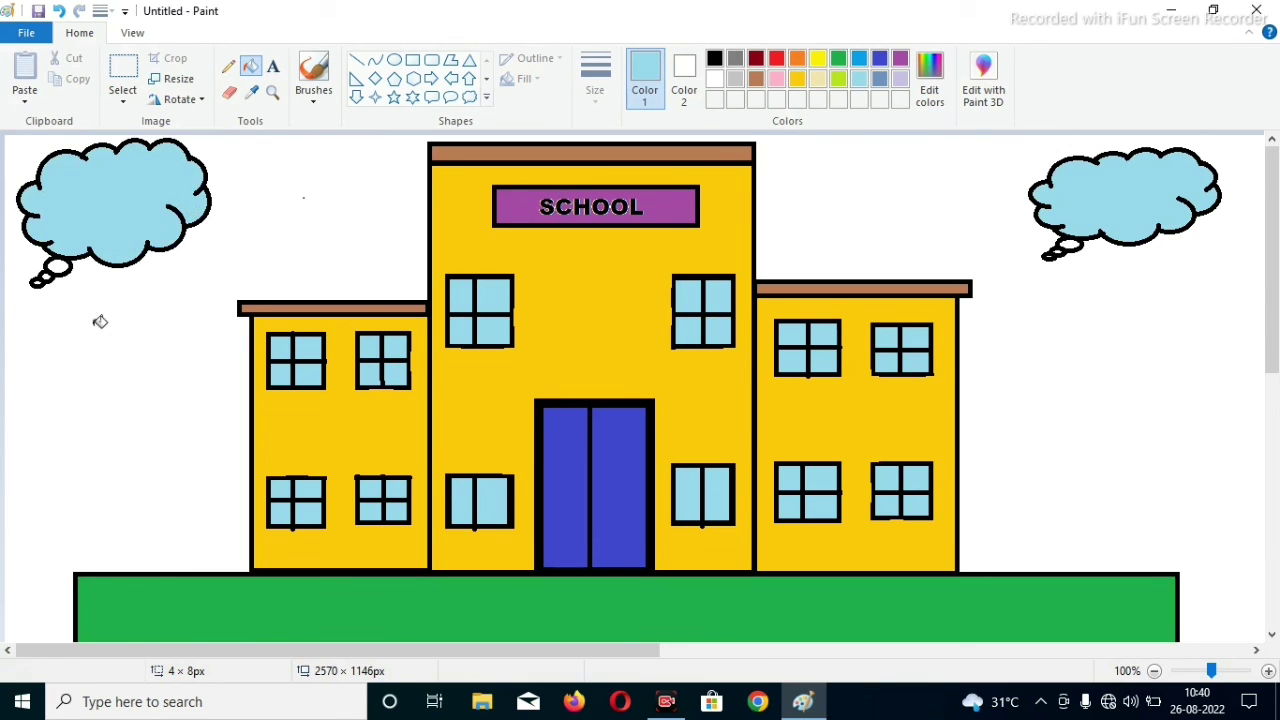